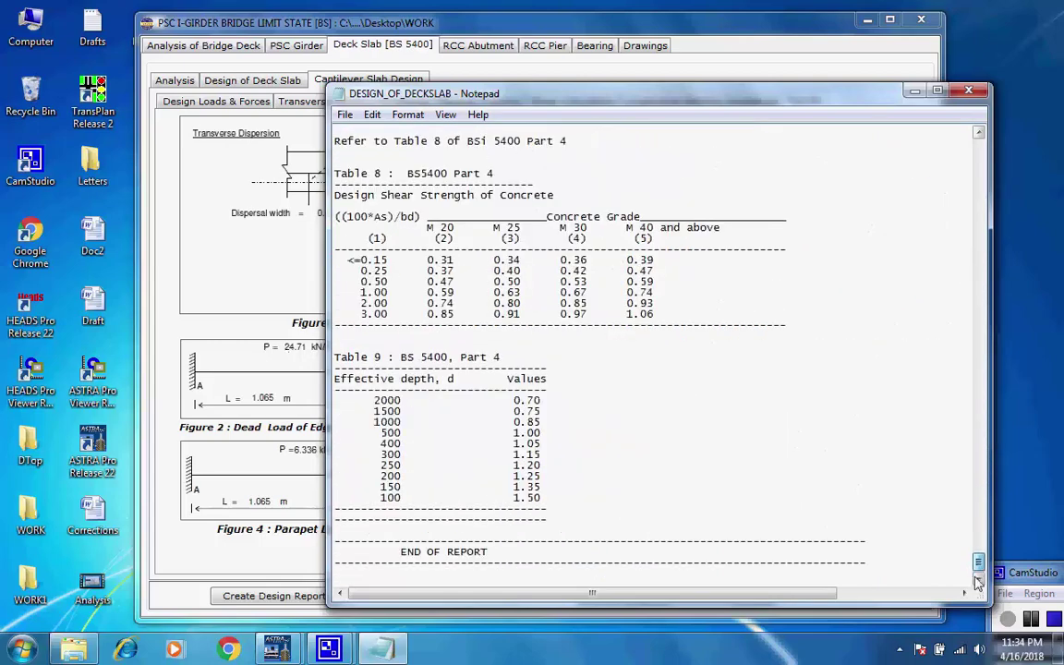
Step: Check the print options for the deck slab design report without printing, and close the report
click(343, 115)
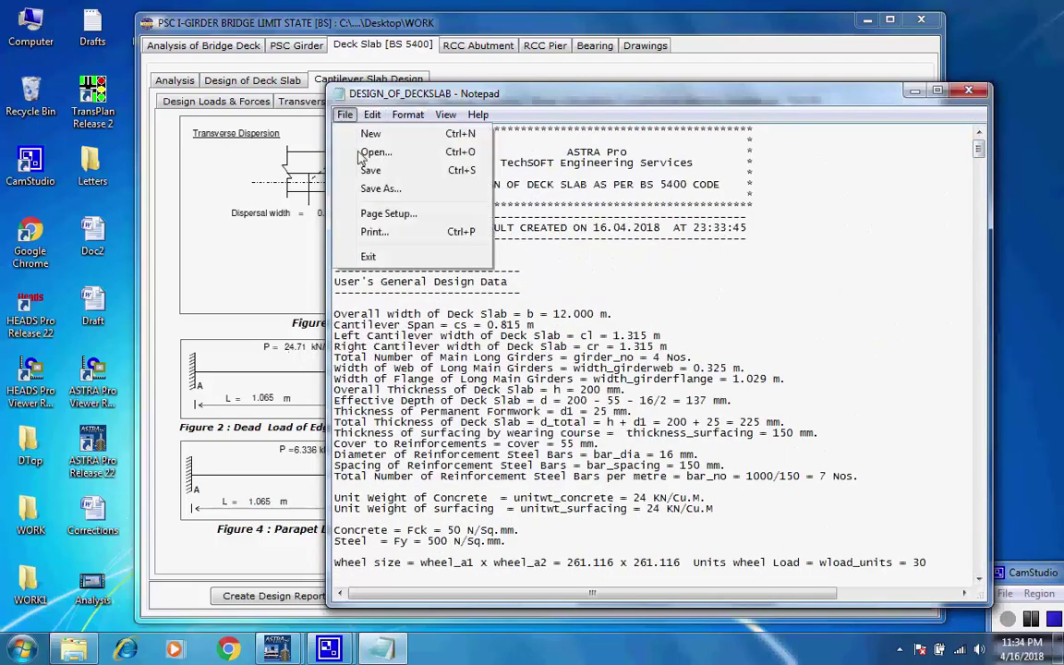
click(406, 238)
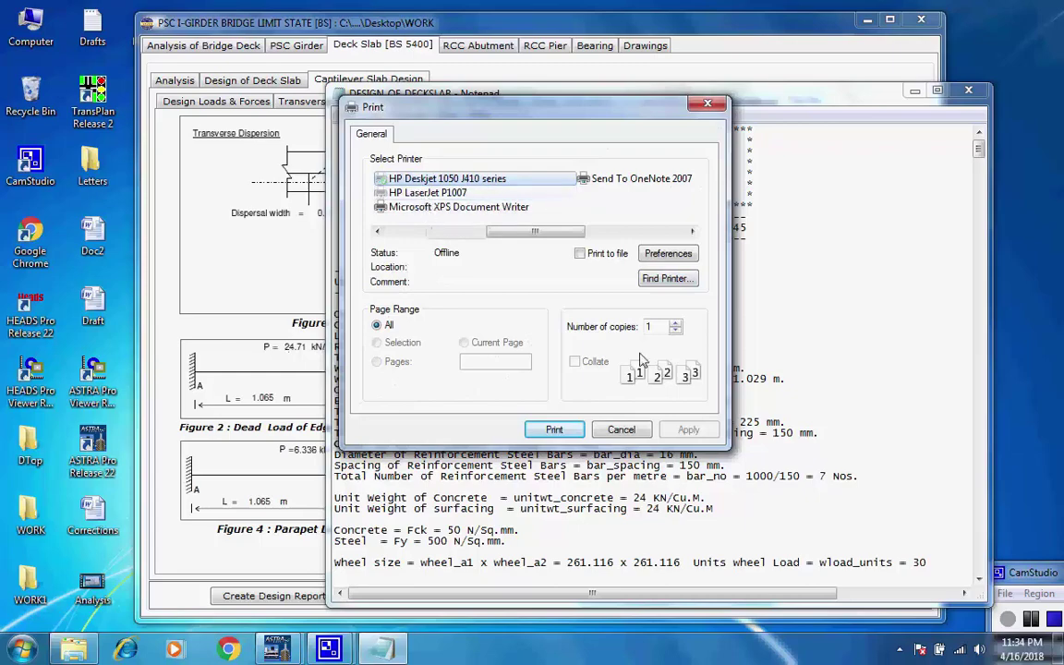
click(621, 430)
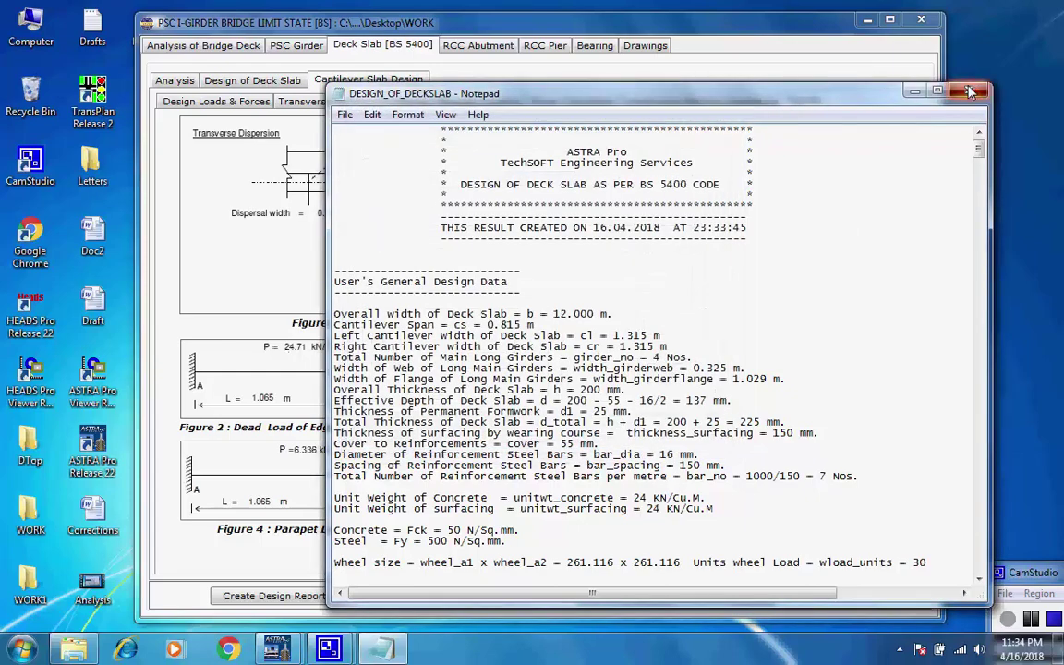
click(969, 91)
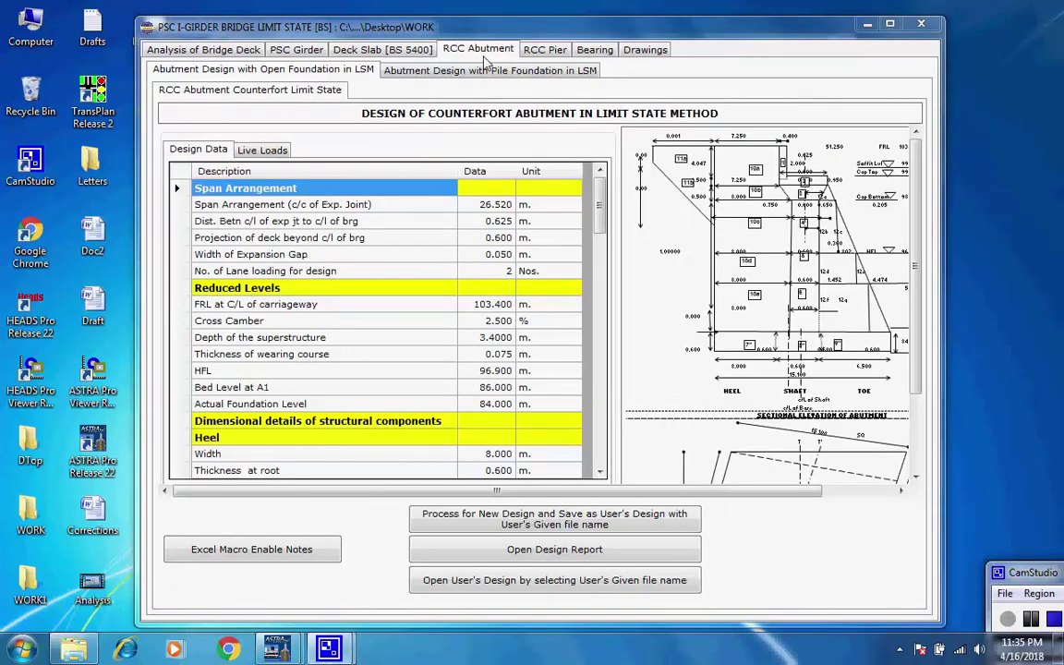
Step: Open the RCC abutment design with pile foundation and review its input data from girder cross-section through return wall details
click(481, 73)
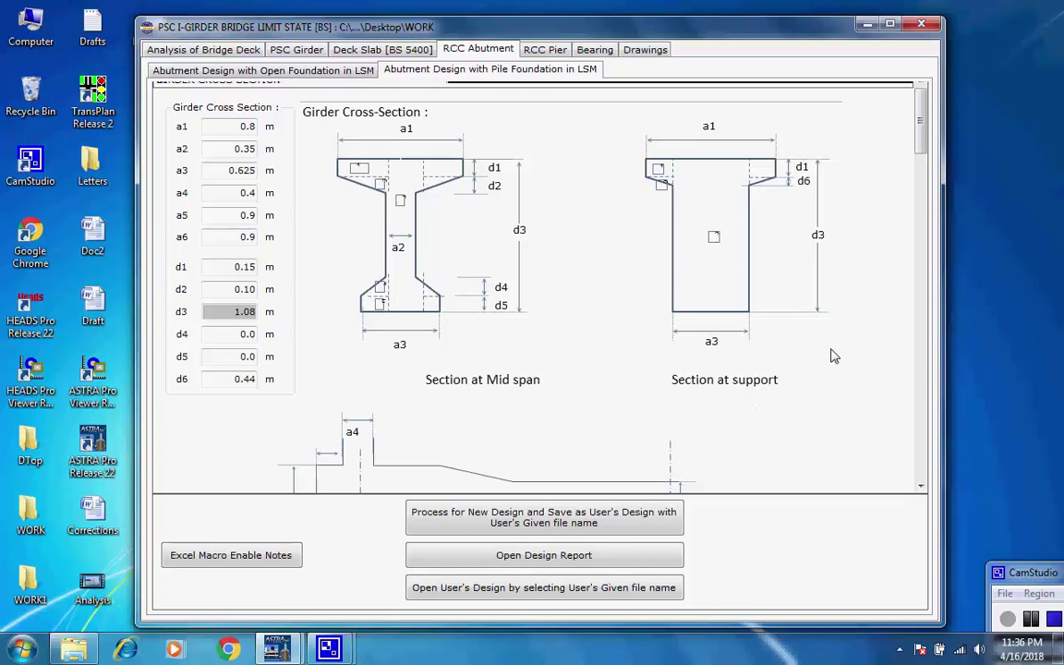
drag(922, 161, 919, 311)
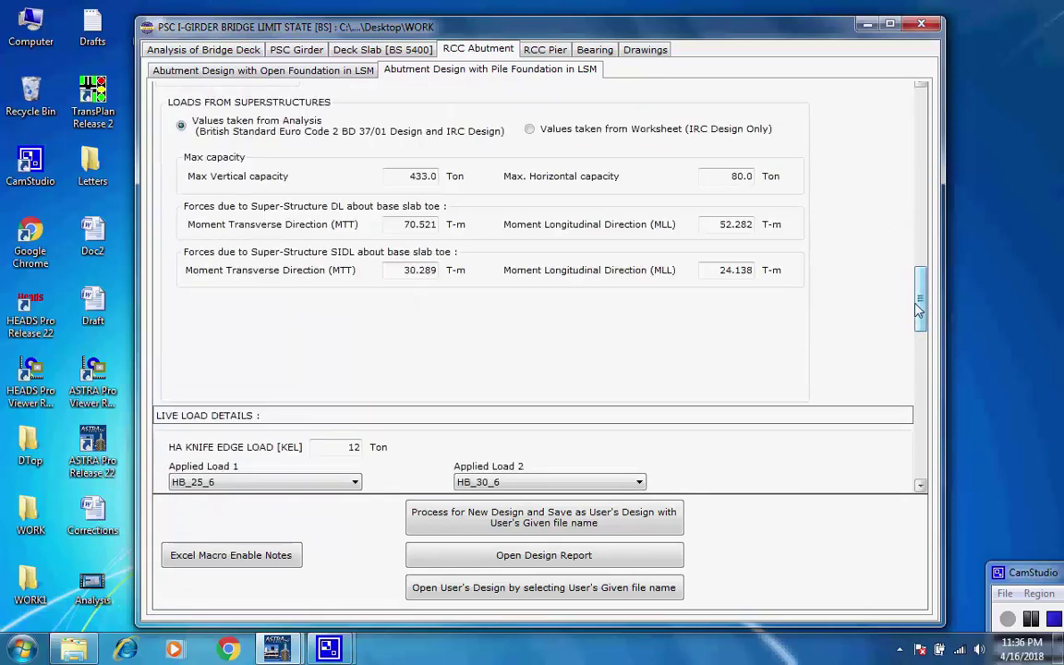
drag(919, 312, 920, 301)
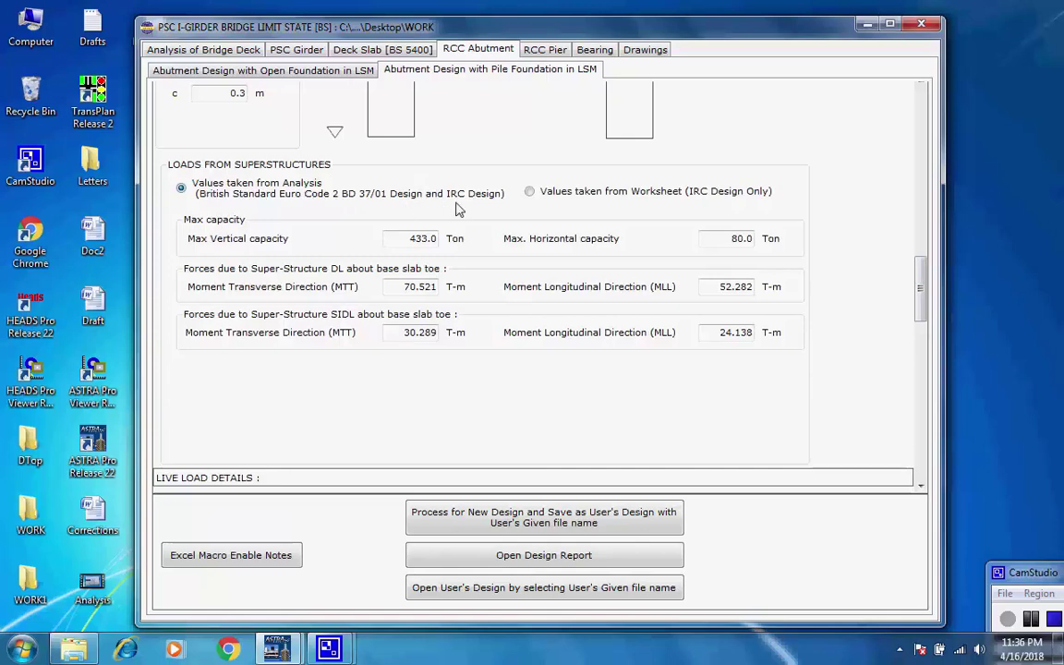
click(927, 336)
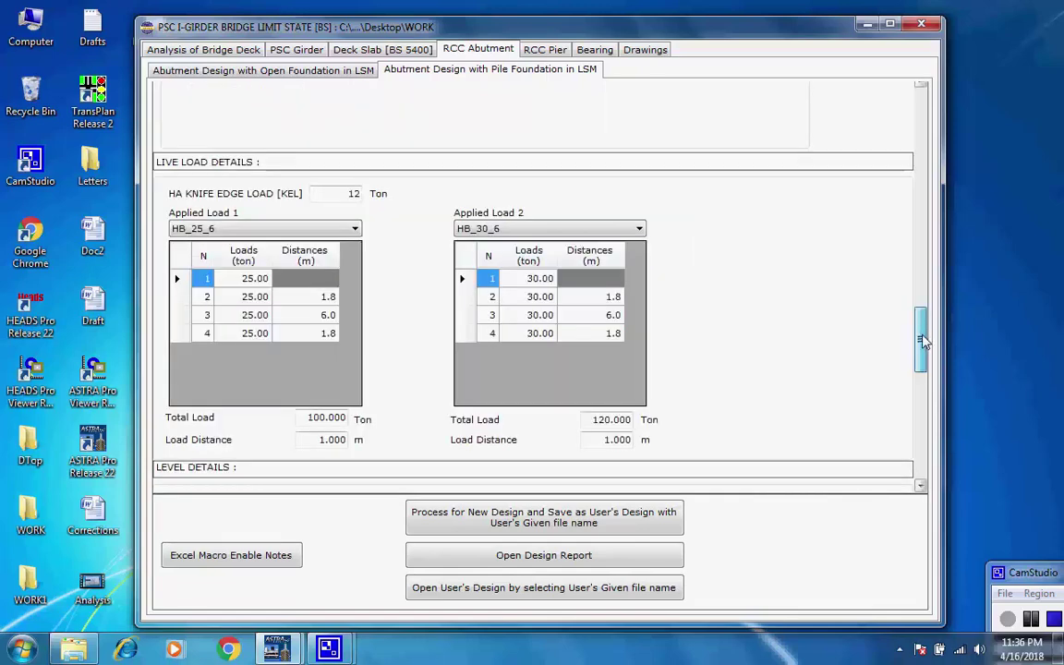
drag(924, 342, 806, 435)
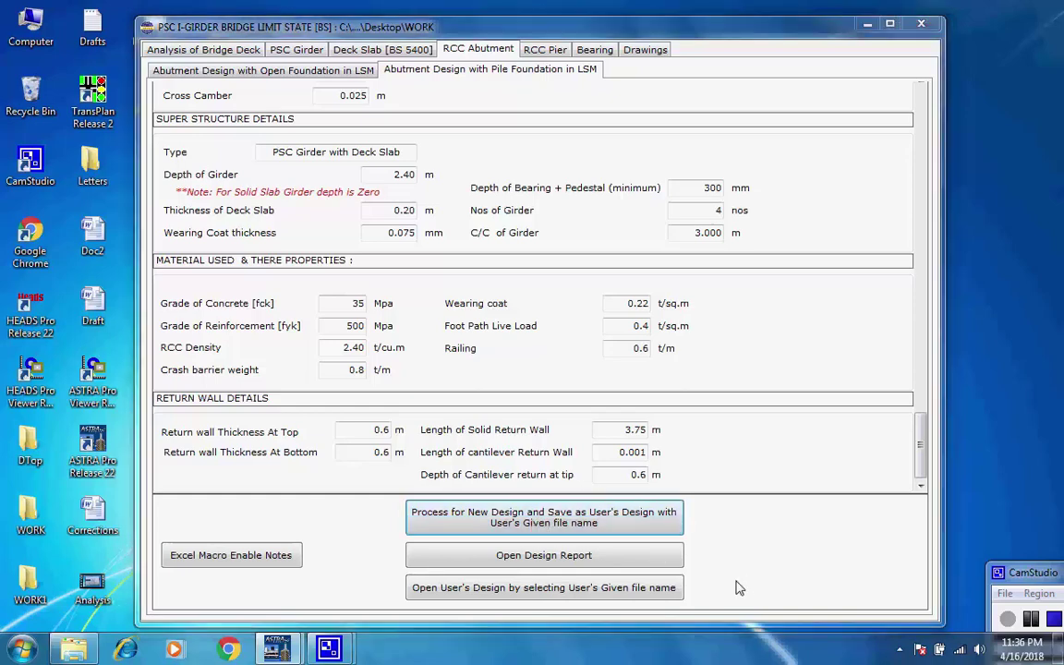
Step: Process the new pile foundation abutment design and switch to its design workbook in Excel
click(684, 379)
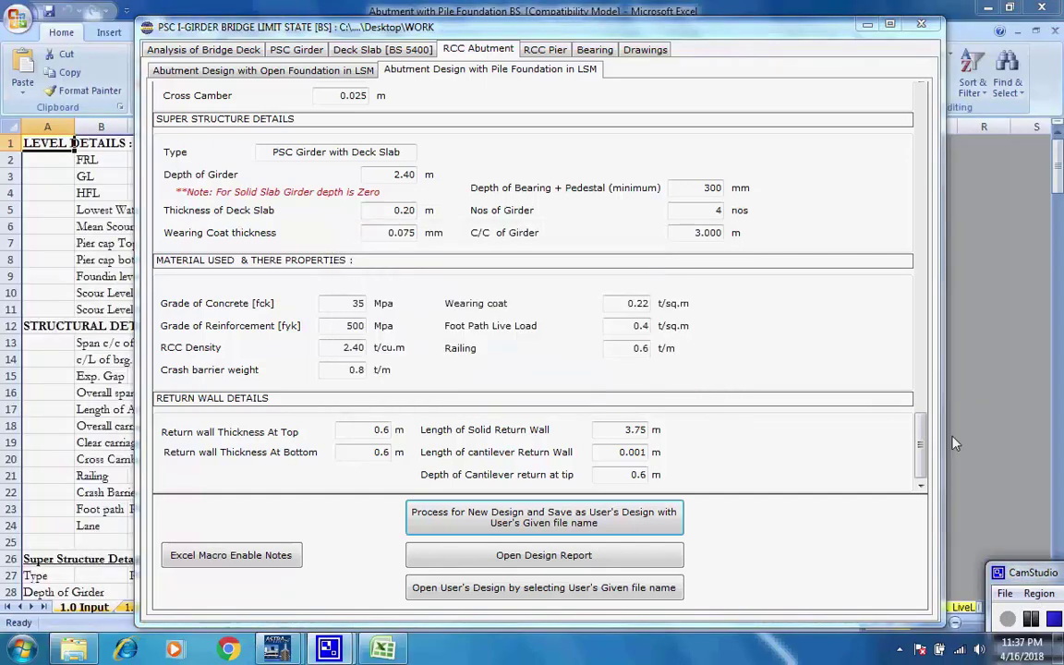
click(959, 442)
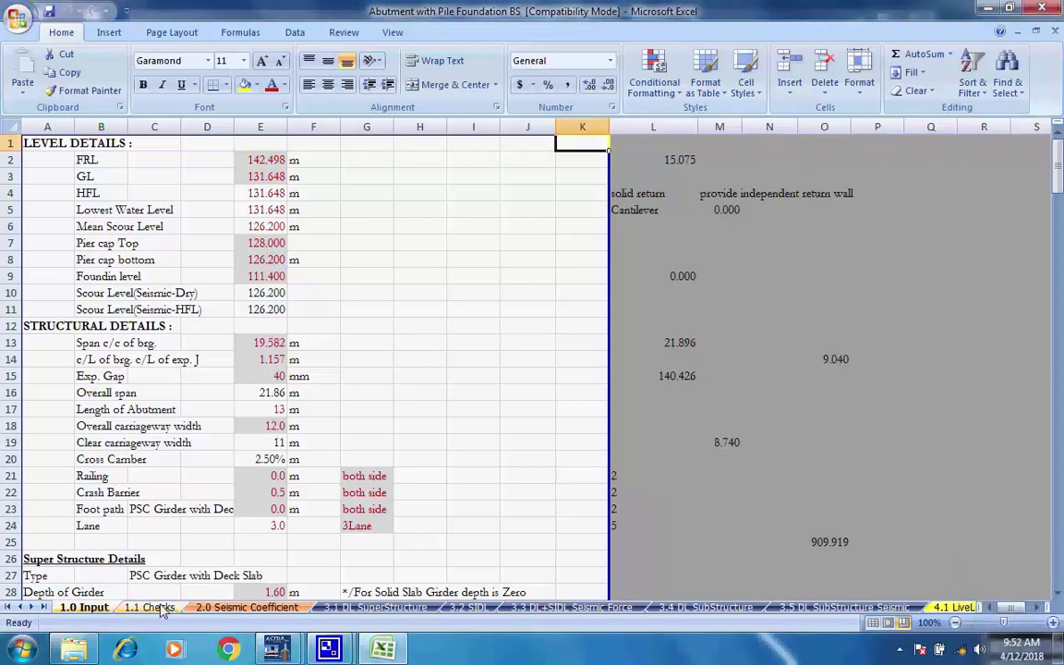
Step: Examine the 1.1 Checks sheet, covering the abutment shaft reinforcement and the distribution reinforcement clause
click(151, 608)
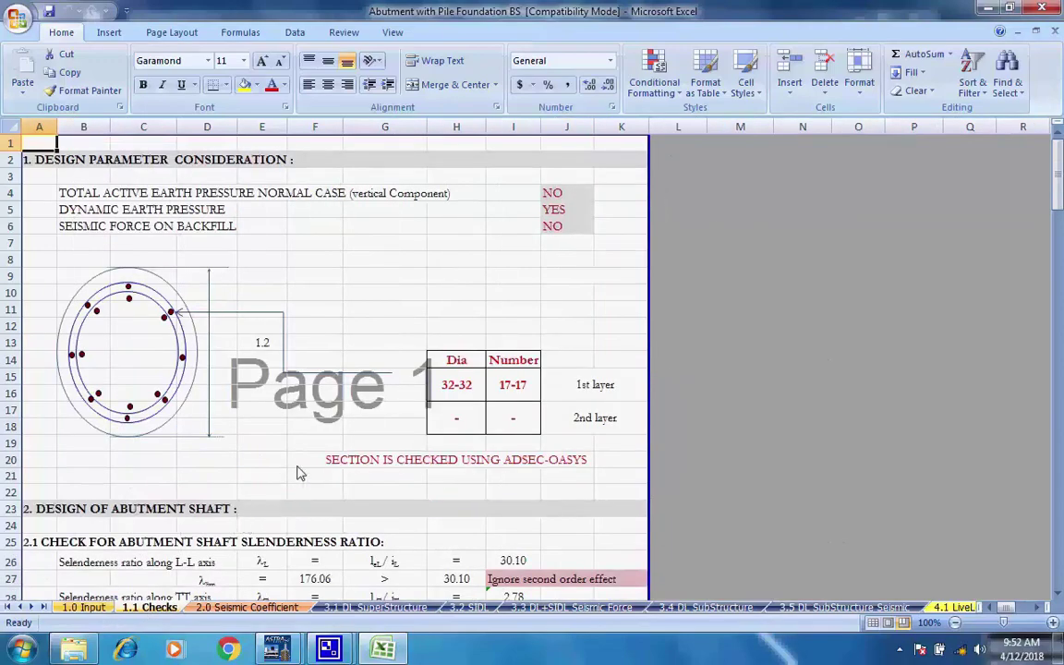
scroll(301, 481, down, 3)
scroll(308, 481, down, 14)
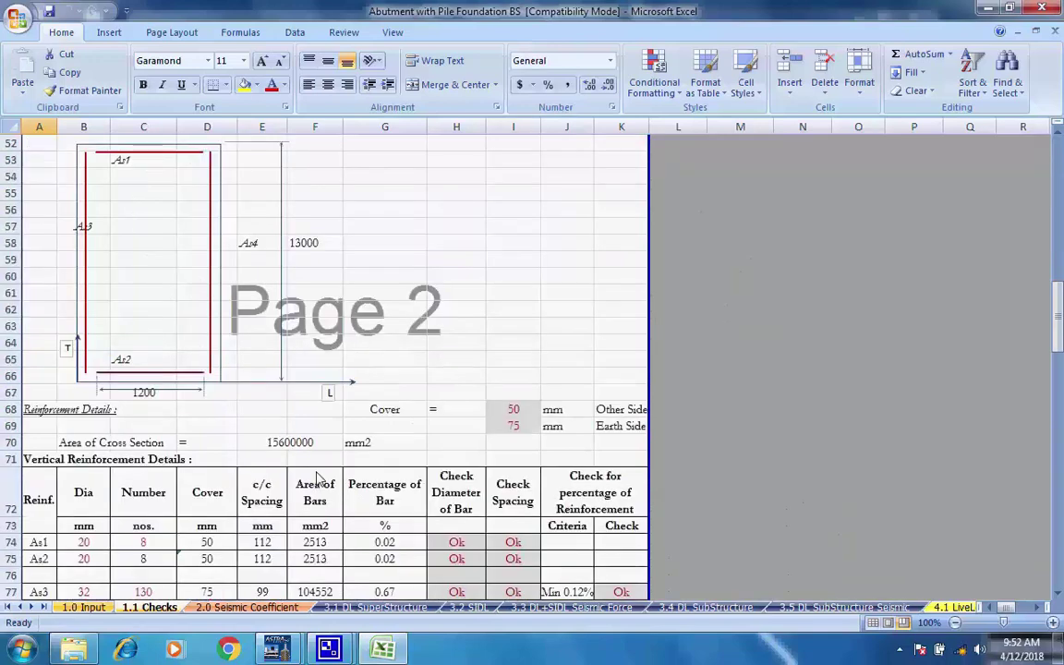
scroll(317, 477, down, 6)
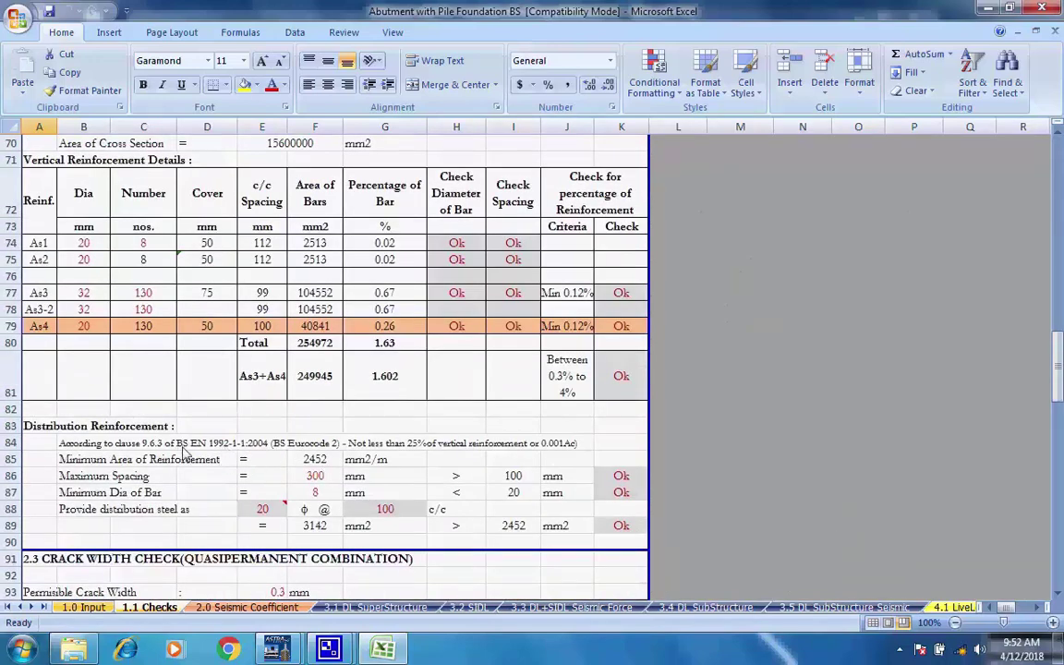
click(251, 448)
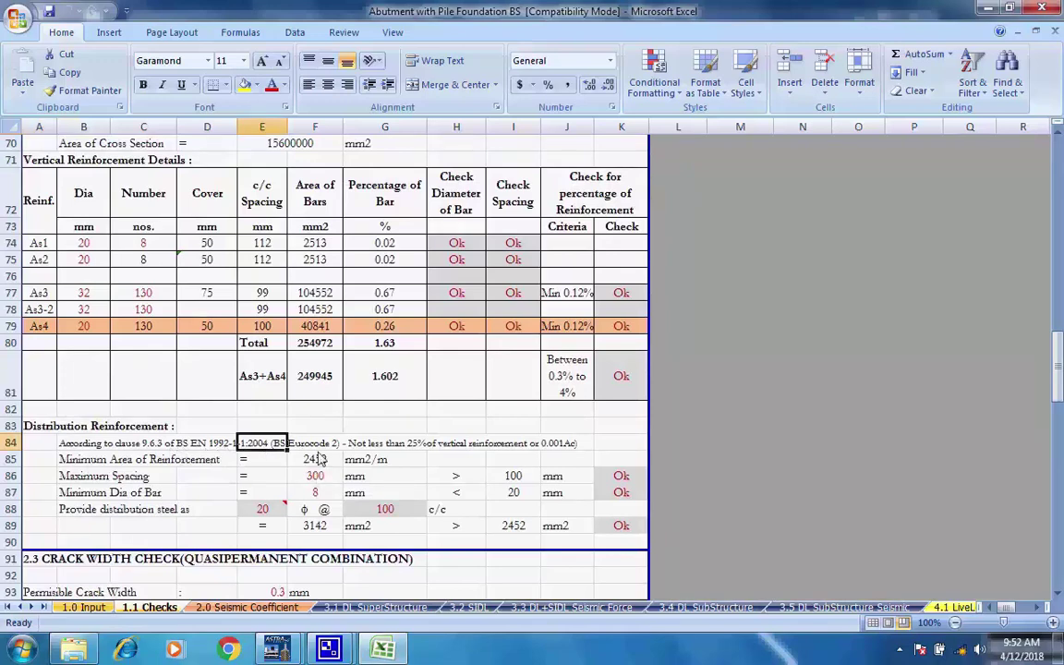
click(629, 442)
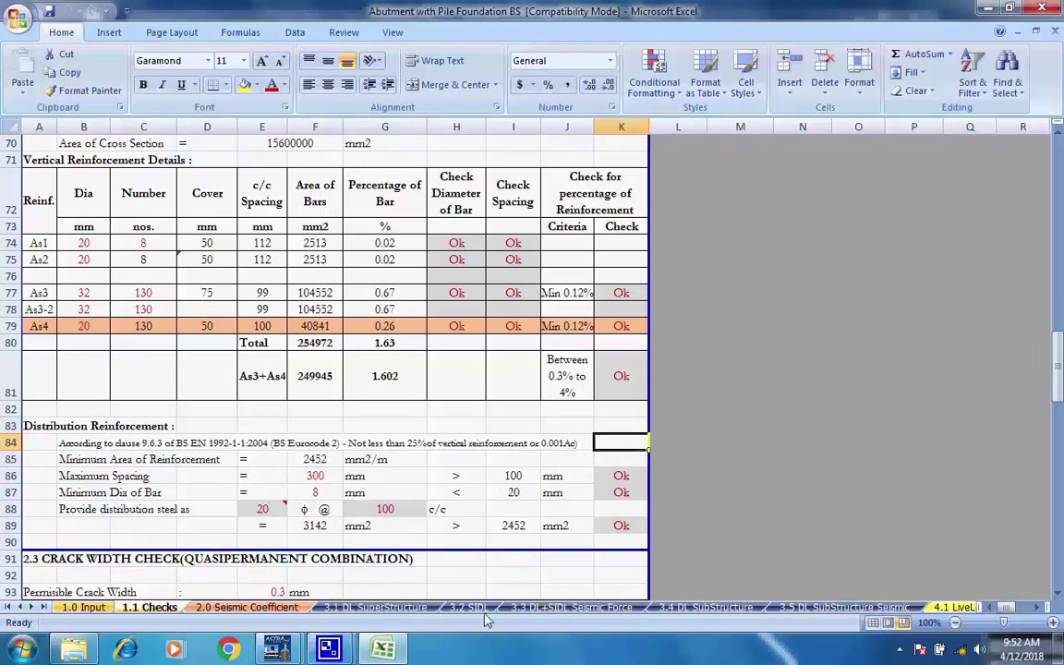
Step: Review the seismic force calculation on the 2.0 Seismic Coefficient sheet and the dead loads on the 3.1 DL SuperStructure sheet
click(250, 608)
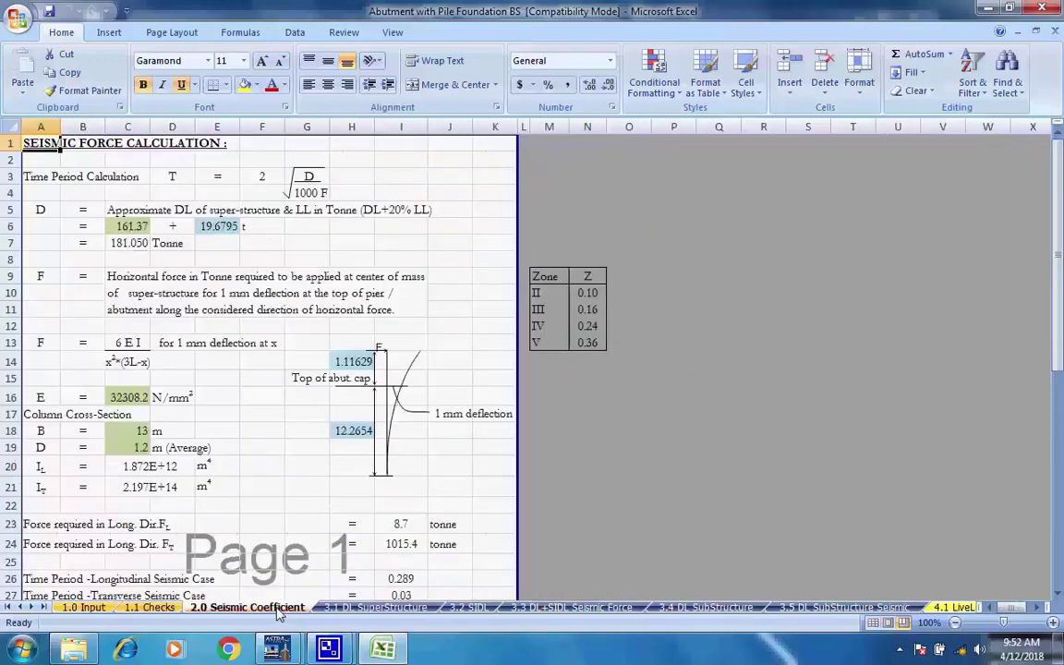
scroll(348, 554, down, 10)
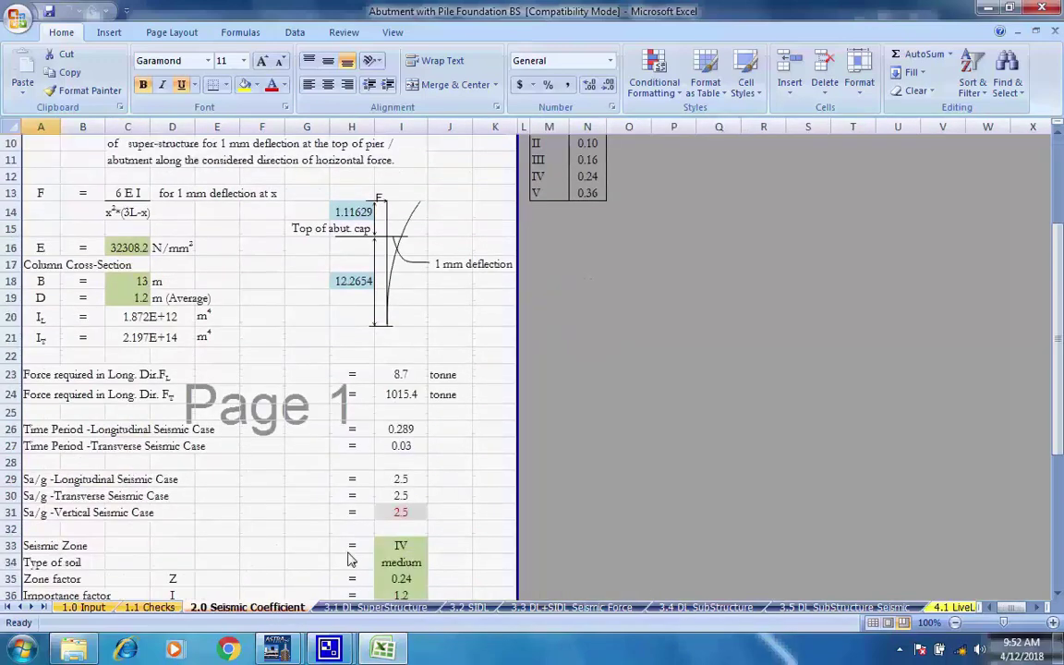
scroll(350, 559, up, 10)
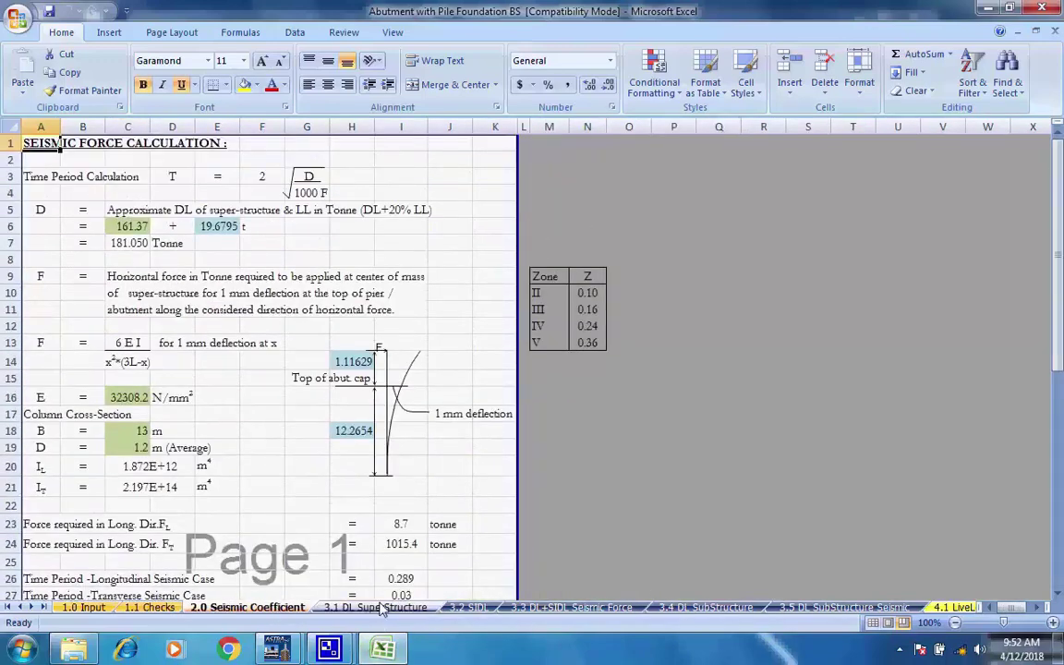
click(374, 607)
scroll(440, 545, up, 15)
scroll(438, 548, up, 18)
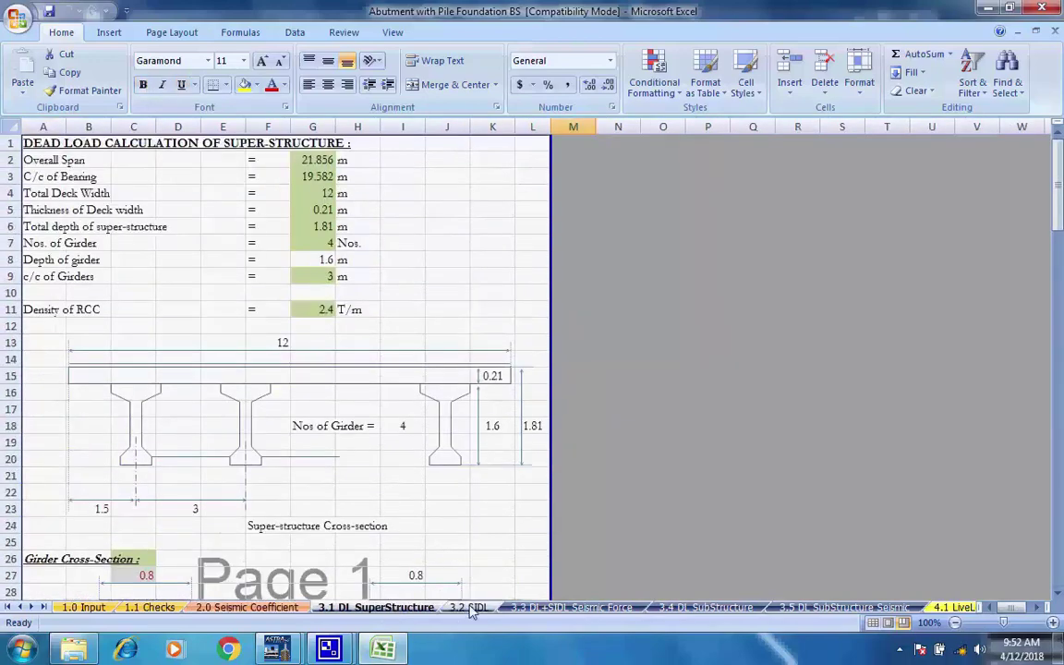
Step: Look through the load sheets from 3.2 SIDL through 3.5 DL SubStructure Seismic to 4.1 LiveLoad
click(467, 608)
click(572, 608)
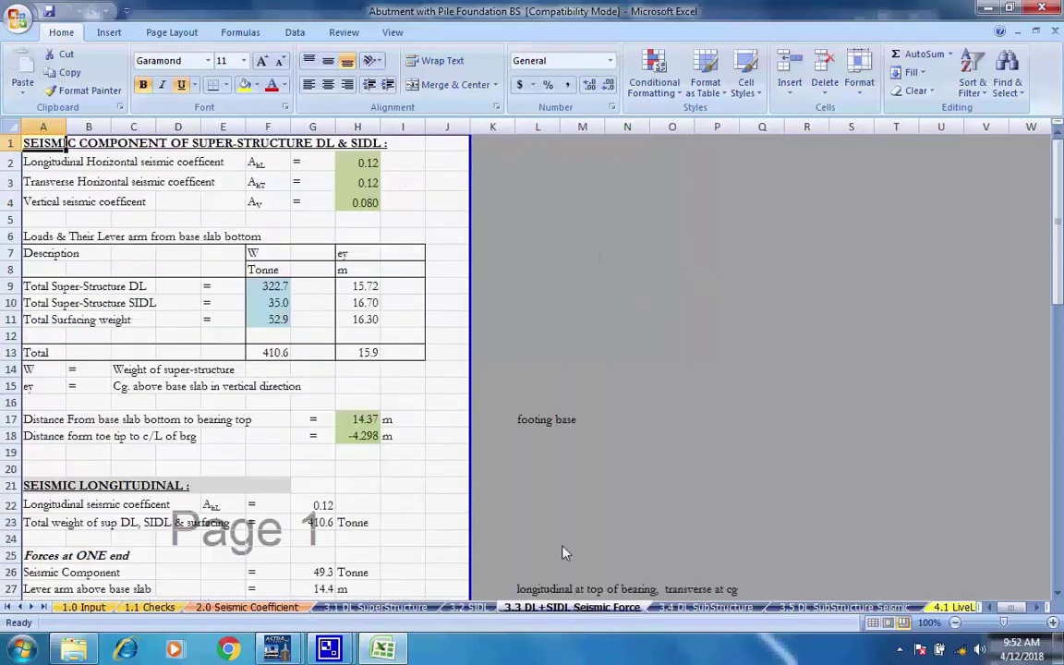
click(680, 608)
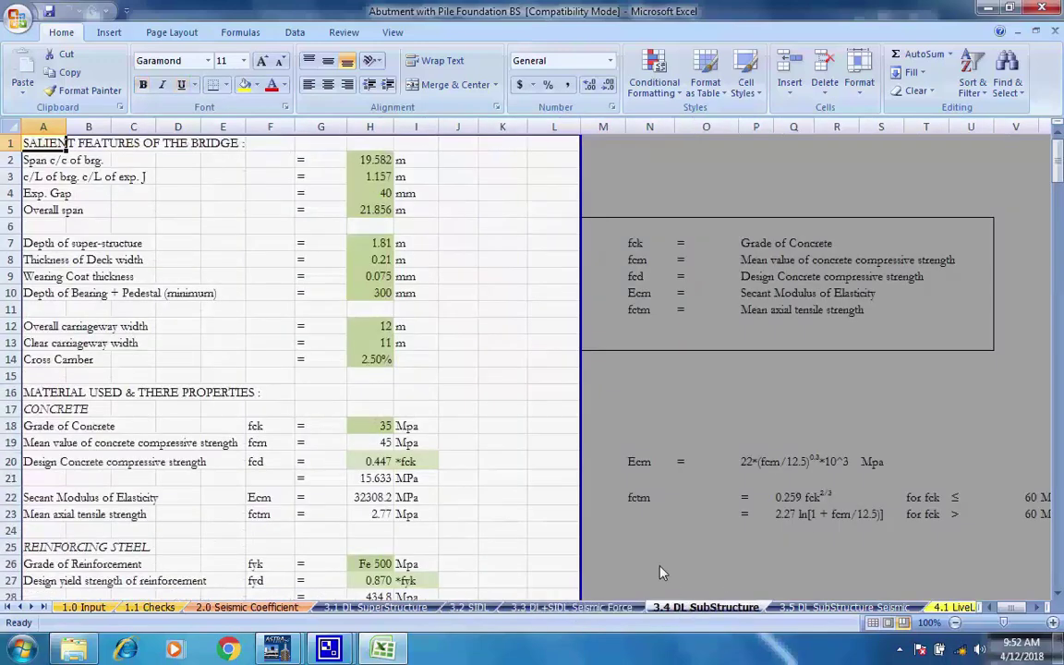
click(841, 607)
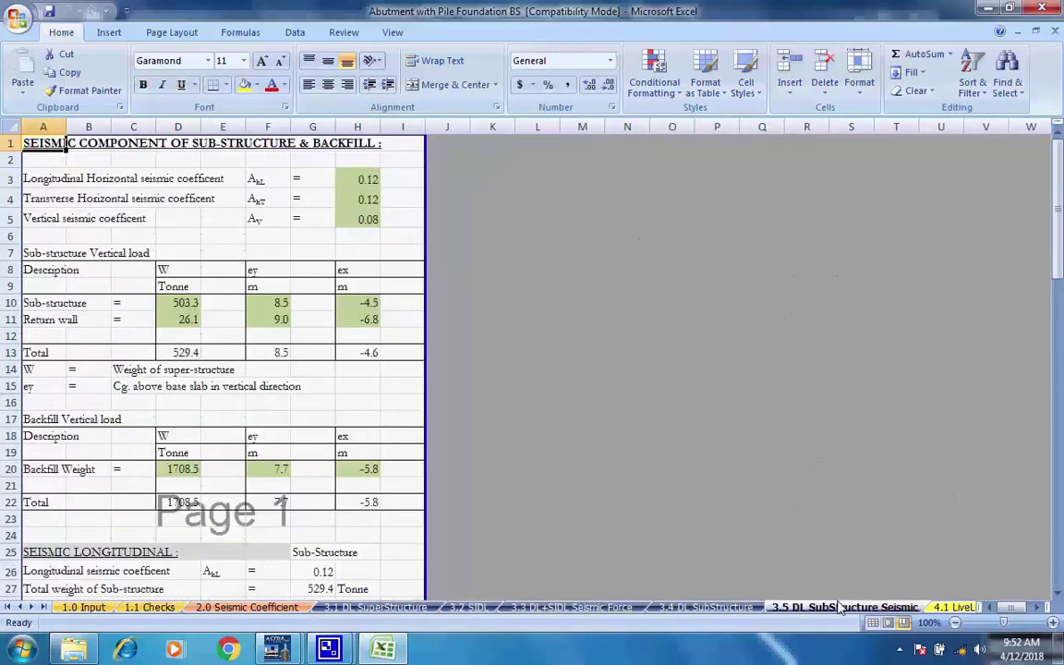
click(961, 608)
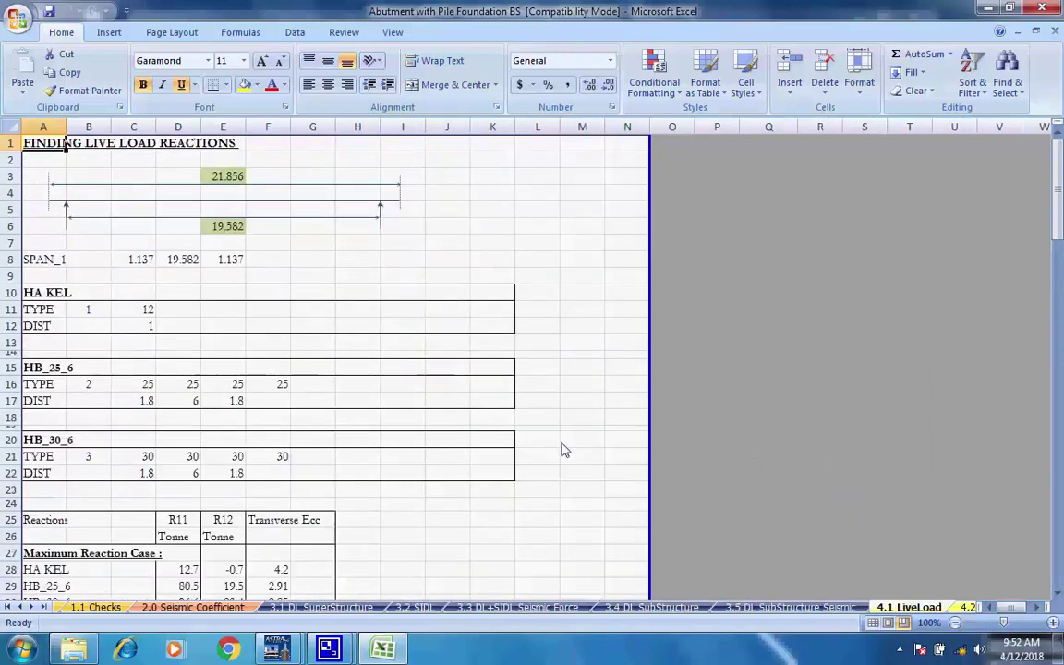
Step: View the 4.2 LiveLoadSeismic, 4.3 LL Special Vehicle and 5.1 Horizontal Force POTPTFE sheets
click(30, 608)
click(30, 608)
click(30, 608)
click(31, 608)
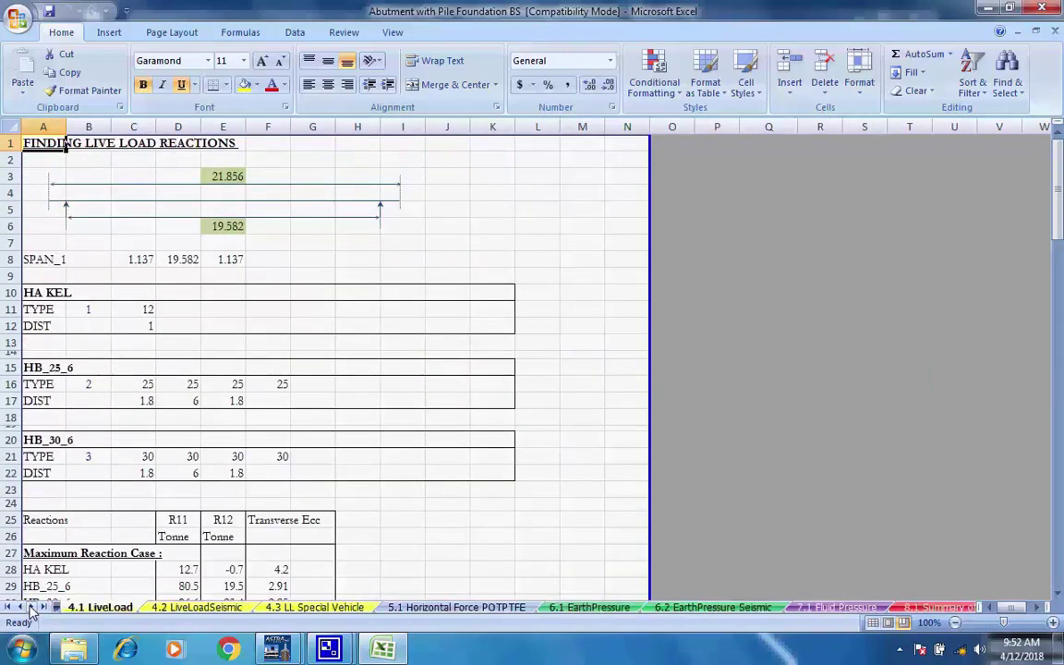
click(195, 608)
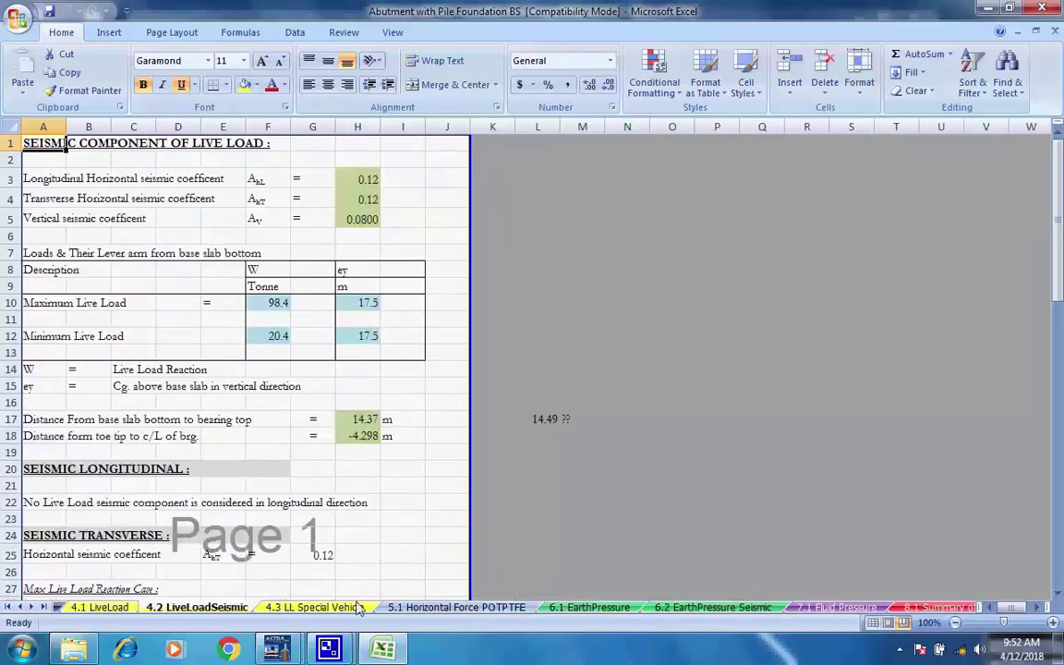
key(ctrl+Page_Down)
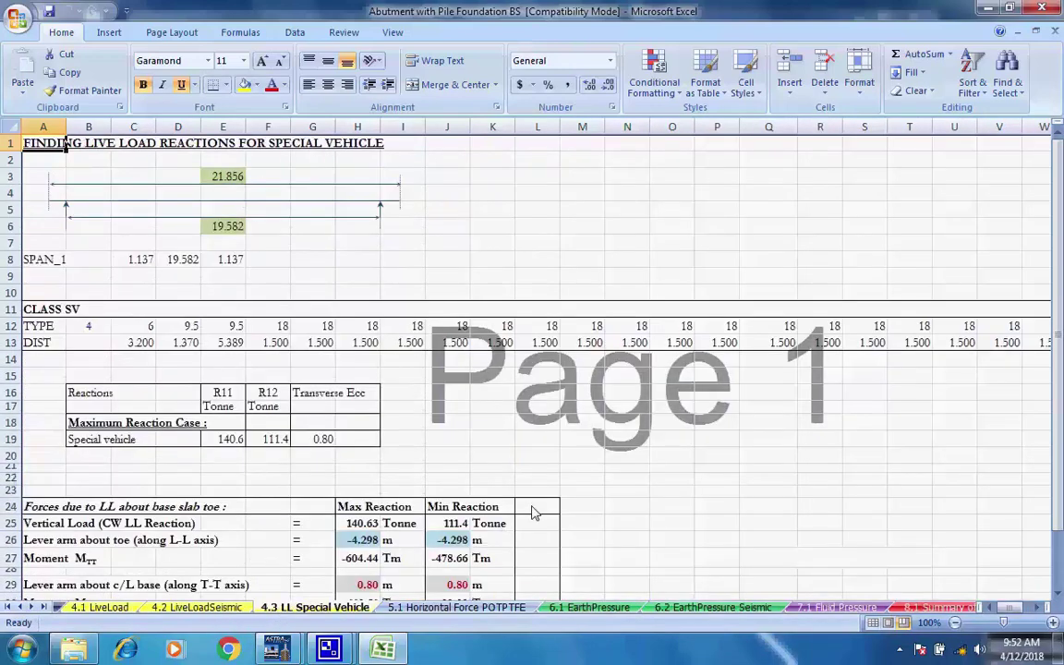
key(ctrl+Page_Down)
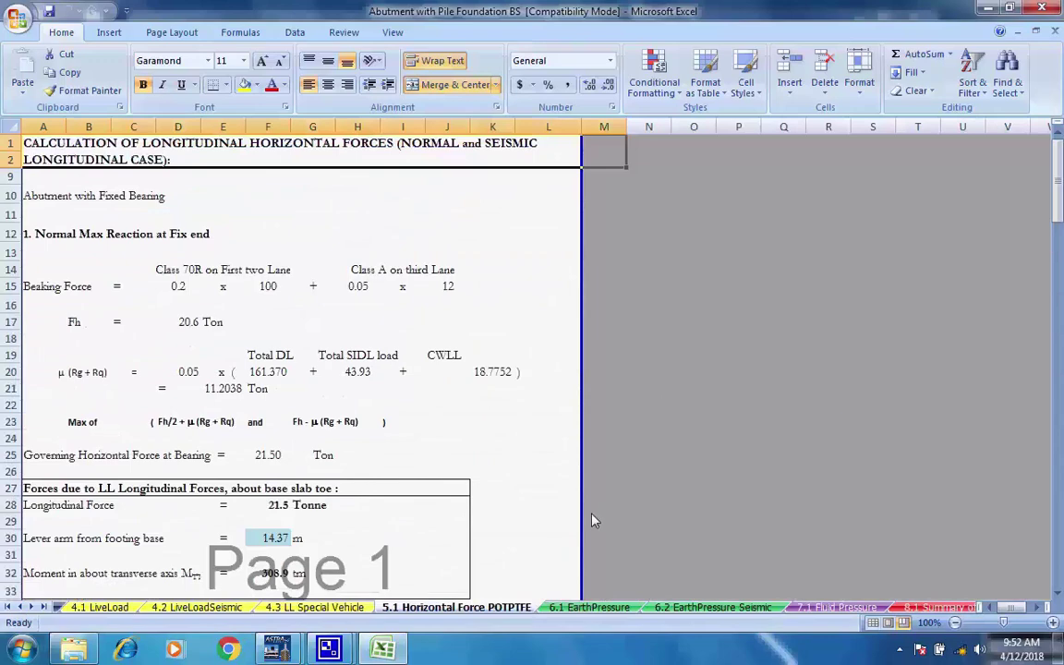
Step: Examine the active and dynamic earth pressure calculations on the 6.1 EarthPressure and 6.2 EarthPressure Seismic sheets
key(ctrl+Page_Down)
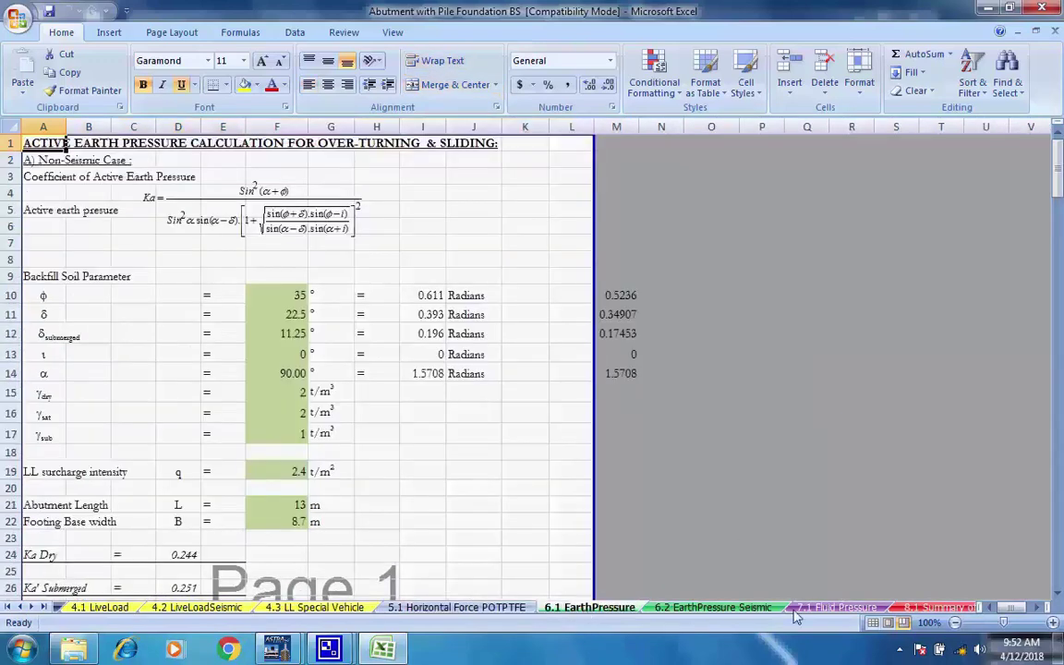
key(ctrl+Page_Down)
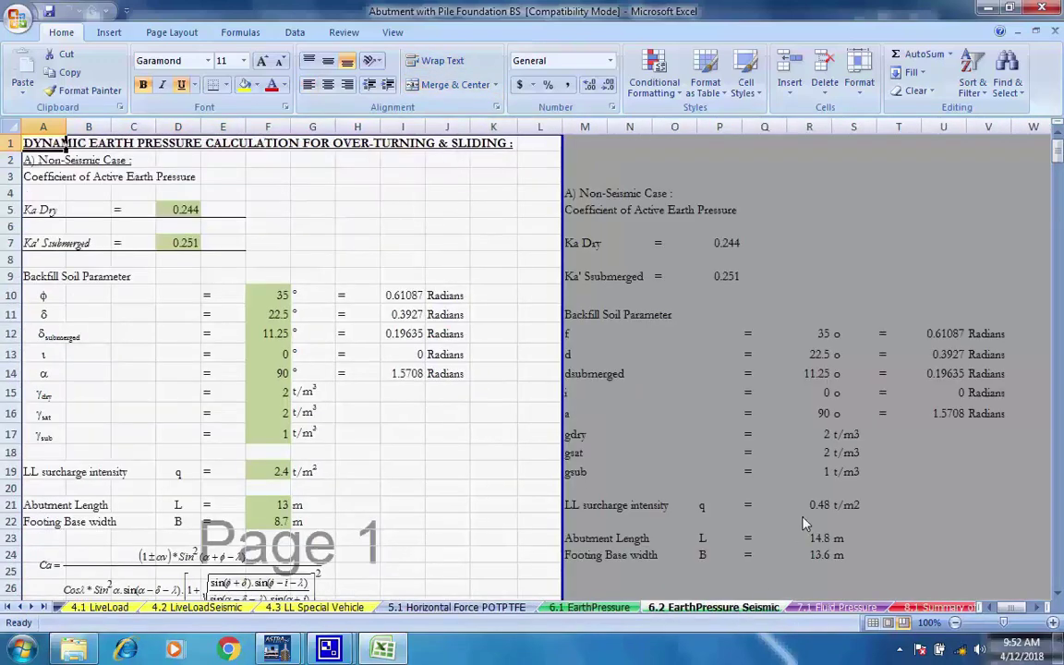
scroll(578, 490, down, 12)
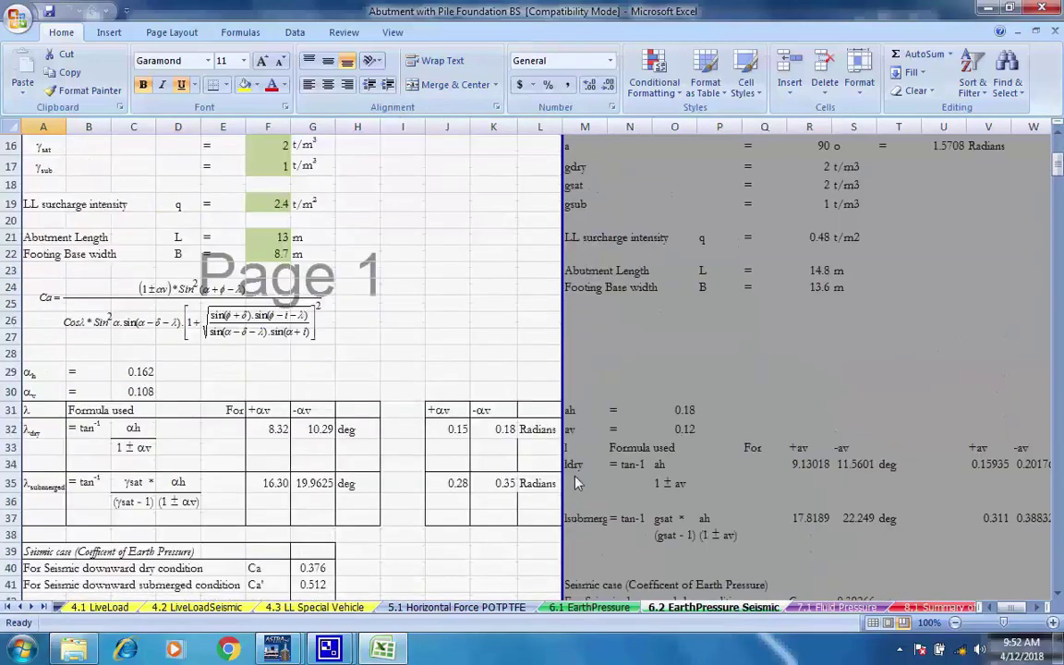
scroll(577, 499, down, 17)
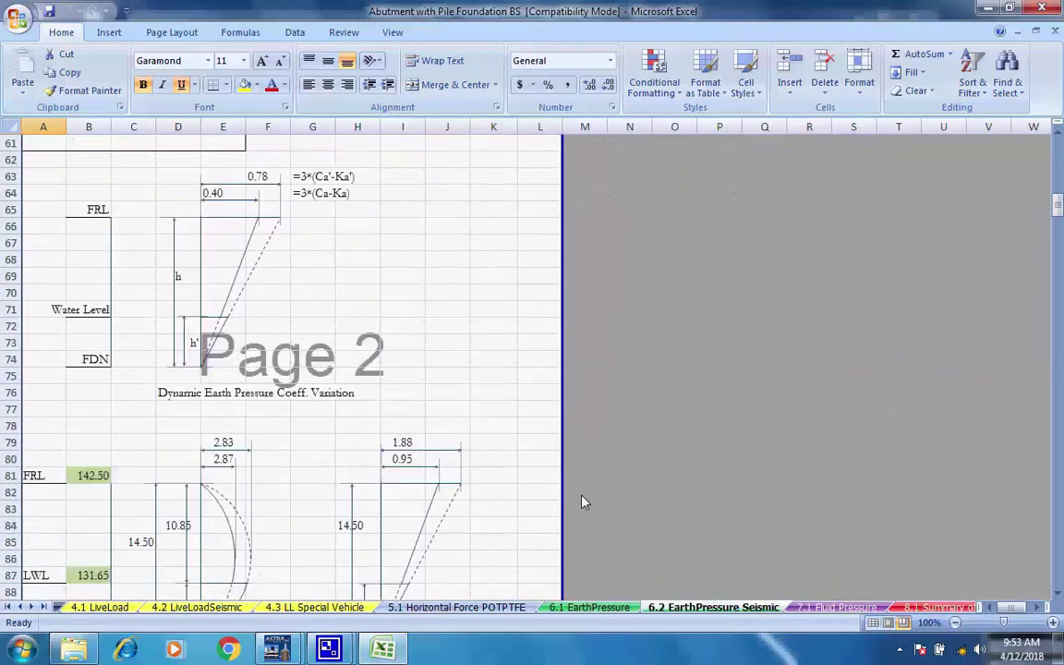
scroll(568, 505, down, 20)
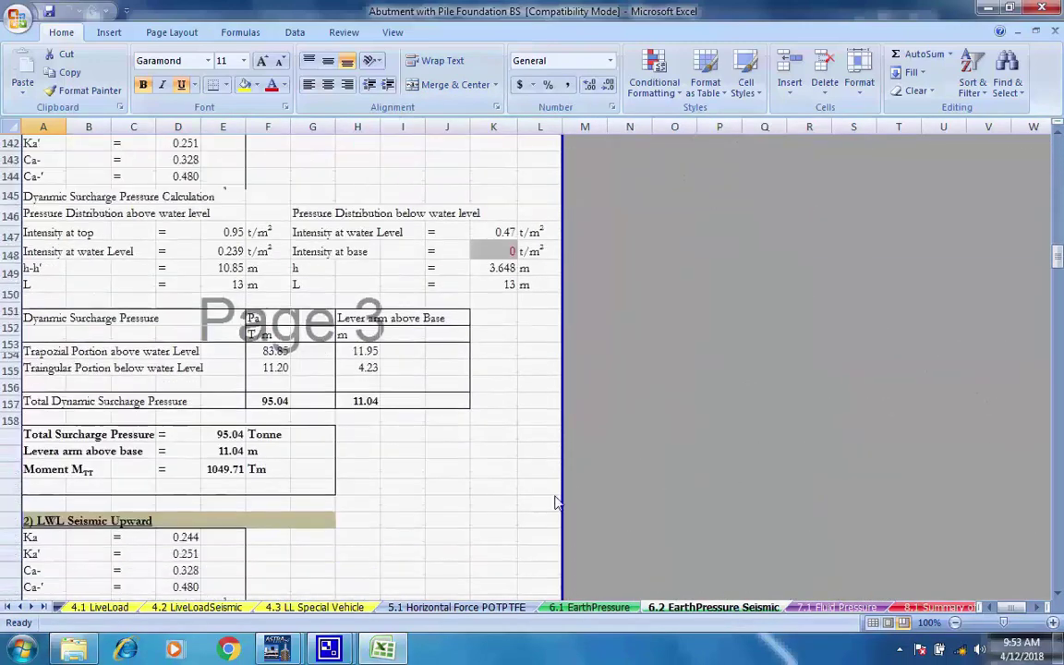
Step: Review the fluid pressure calculation and its summary on the 7.1 Fluid Pressure sheet
click(810, 605)
scroll(623, 471, down, 8)
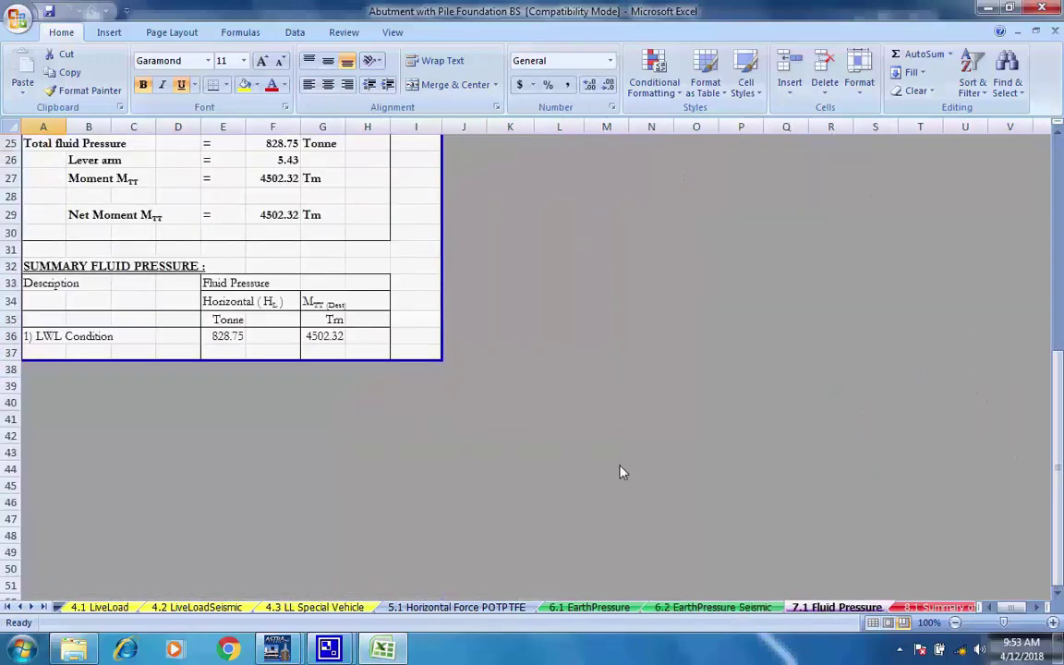
scroll(624, 471, up, 8)
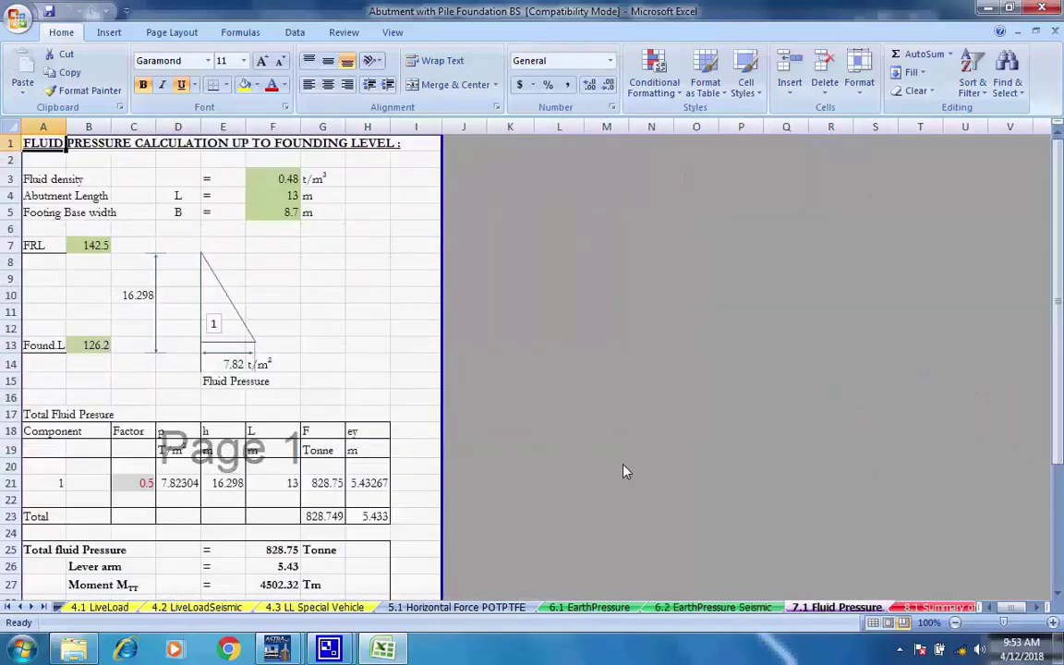
Step: Look through the foundation forces listed on the 8.1 Summary of forces sheet
click(935, 607)
scroll(596, 444, down, 6)
scroll(601, 452, down, 10)
scroll(610, 464, up, 16)
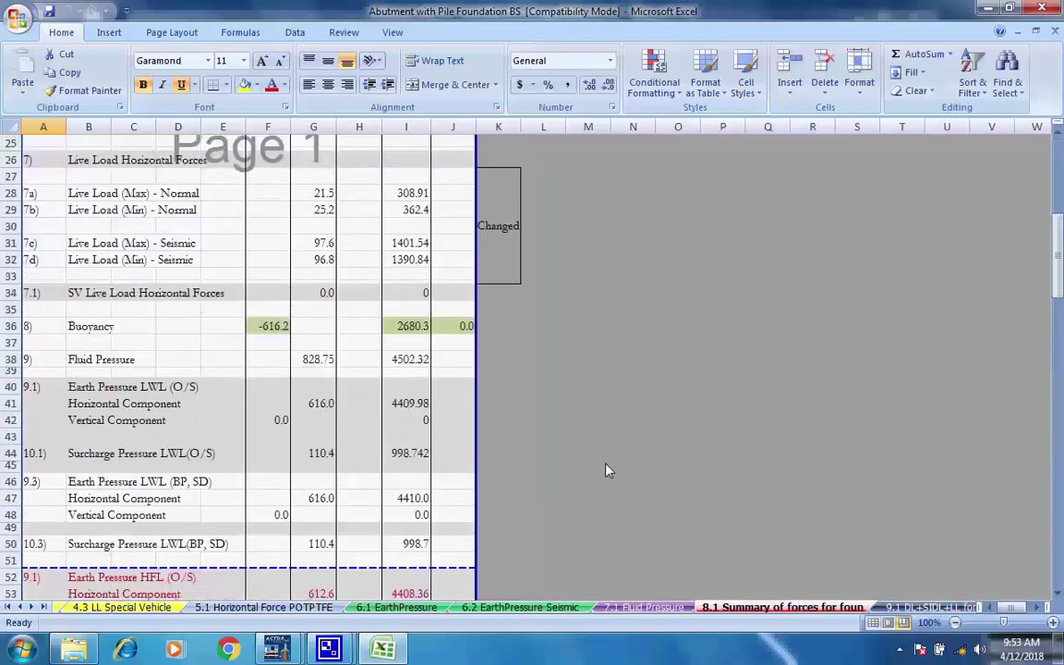
Step: Review the unfactored shaft design forces and abutment self-weight on the 9.1 DL+SIDL+LL for Shaft sheet
click(907, 607)
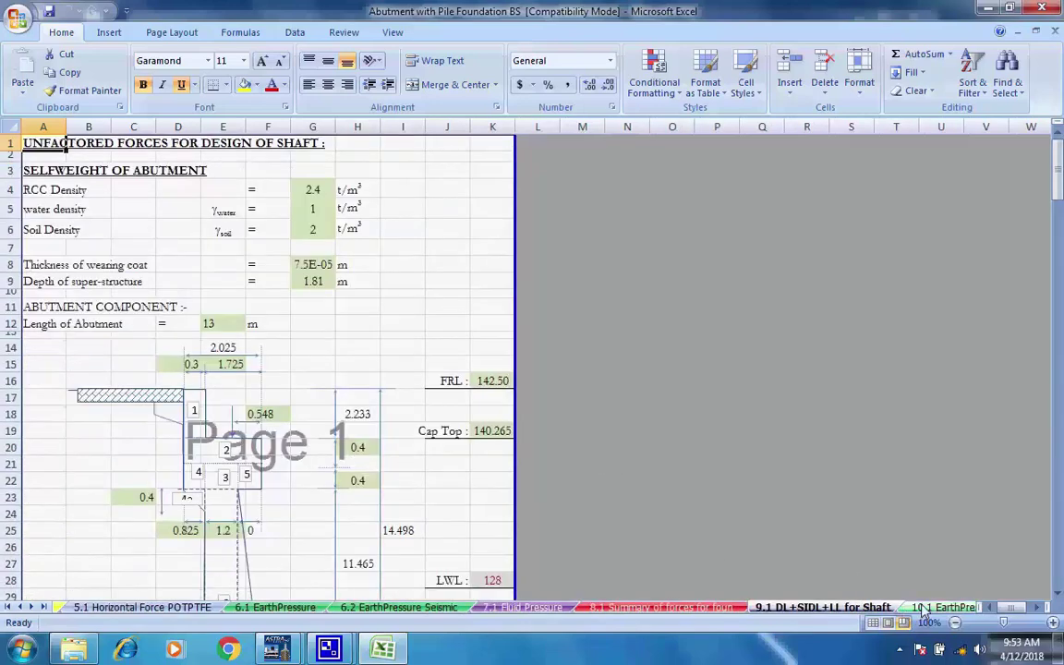
click(447, 281)
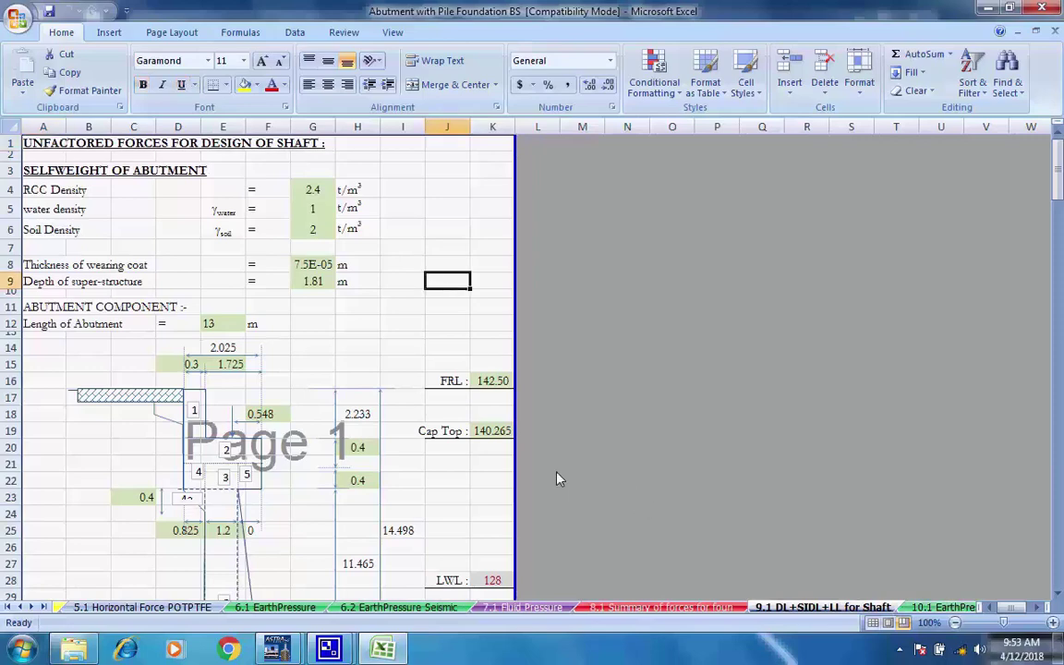
scroll(557, 478, down, 16)
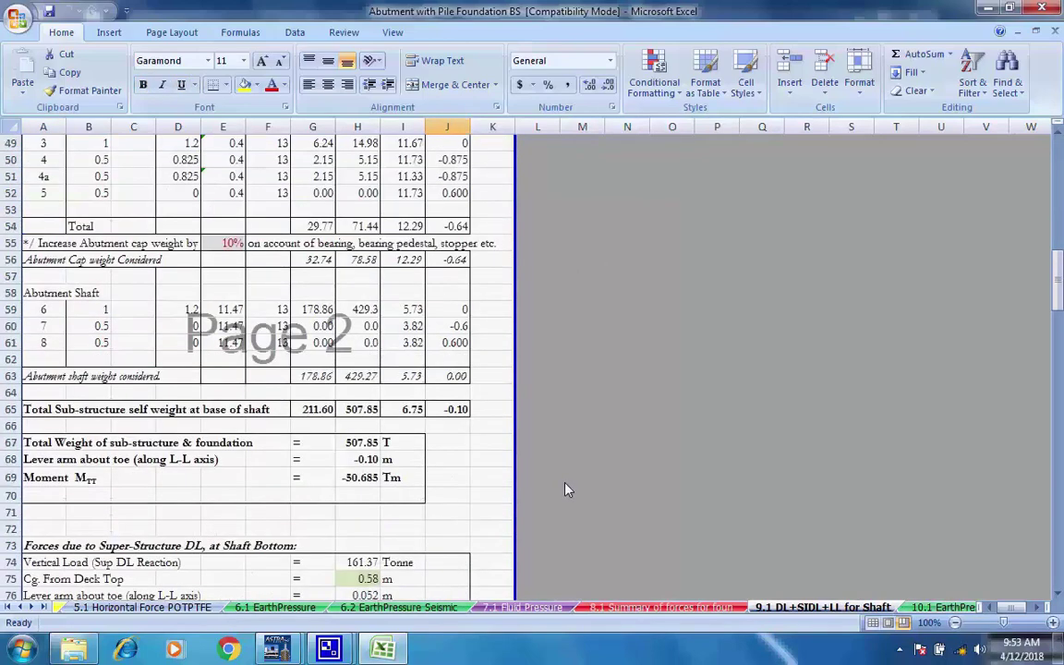
scroll(567, 490, up, 16)
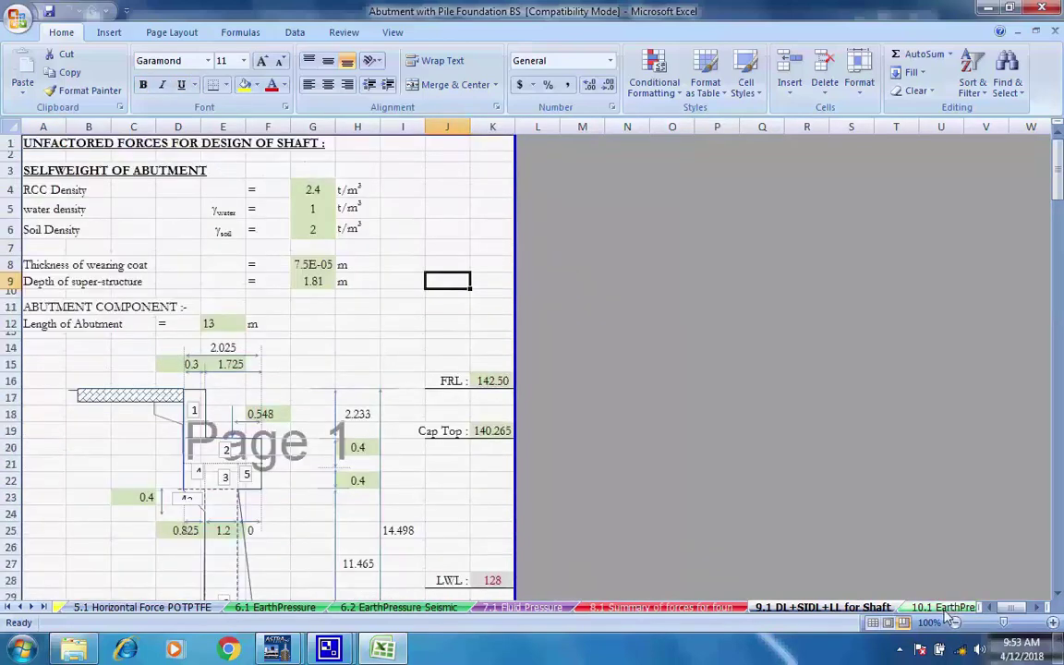
Step: View the shaft earth pressure calculations on the 10.1 EarthPressureShaft and 10.2 EarthPressureShaftSeismic sheets
click(950, 607)
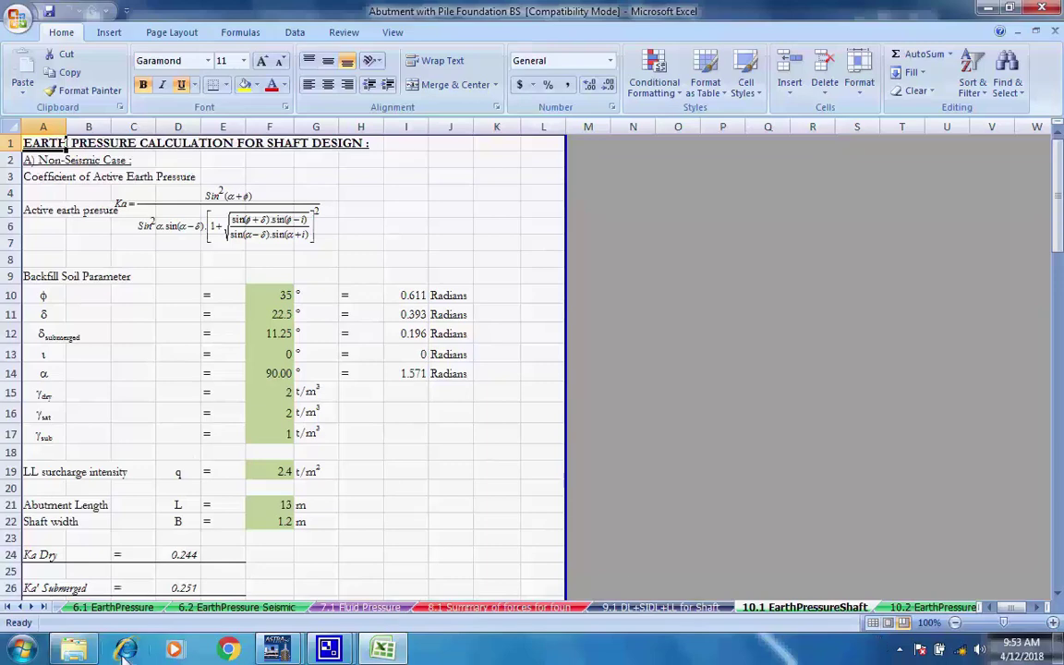
click(31, 607)
click(31, 607)
click(32, 607)
click(32, 607)
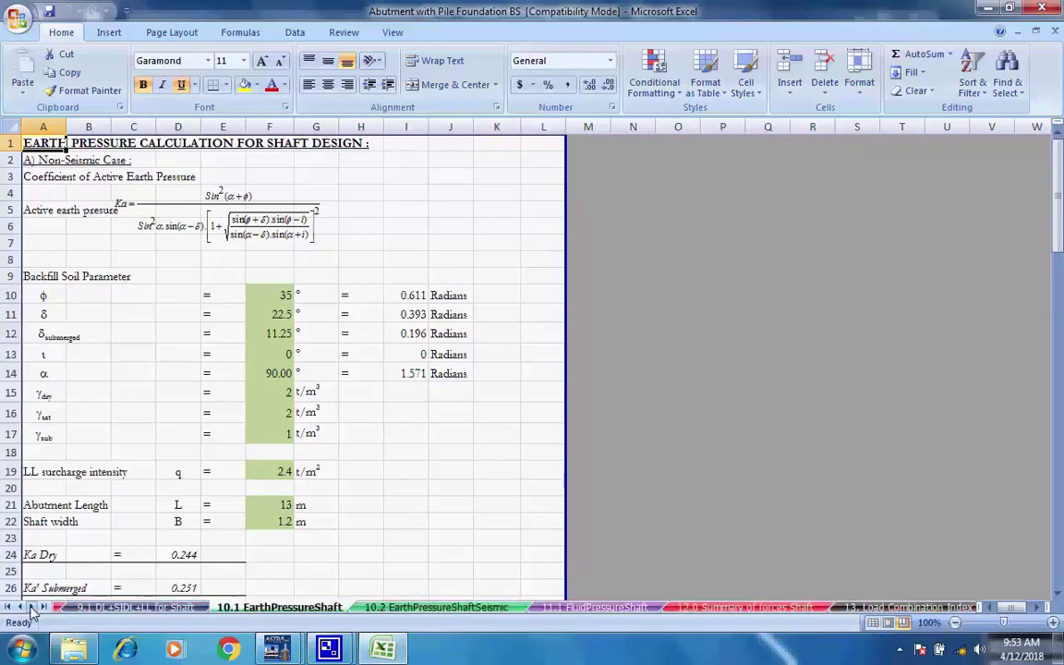
click(42, 607)
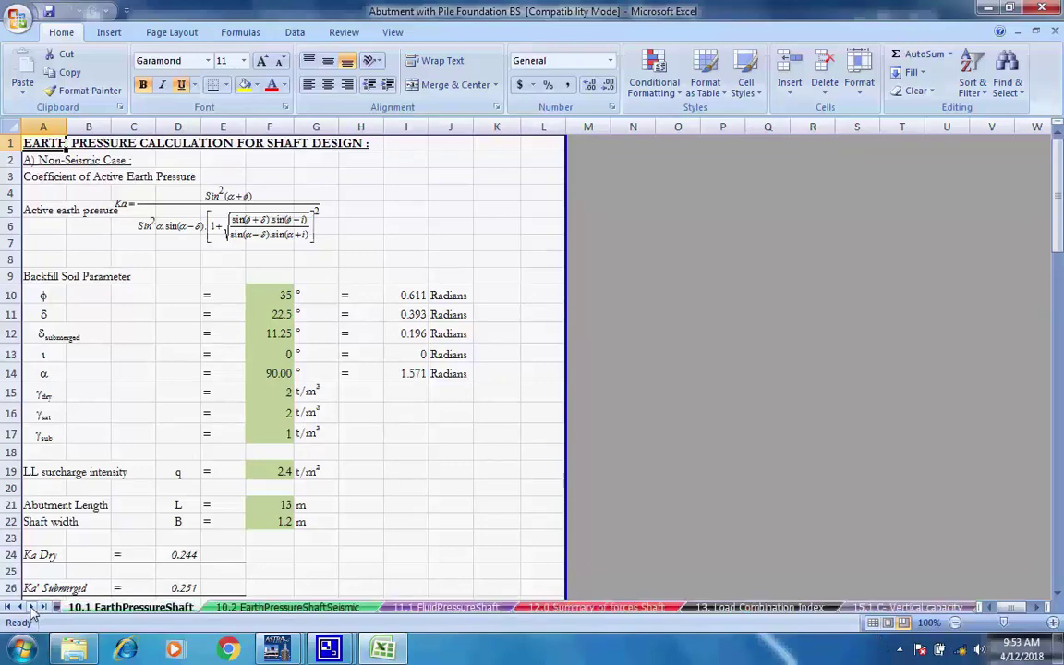
click(277, 607)
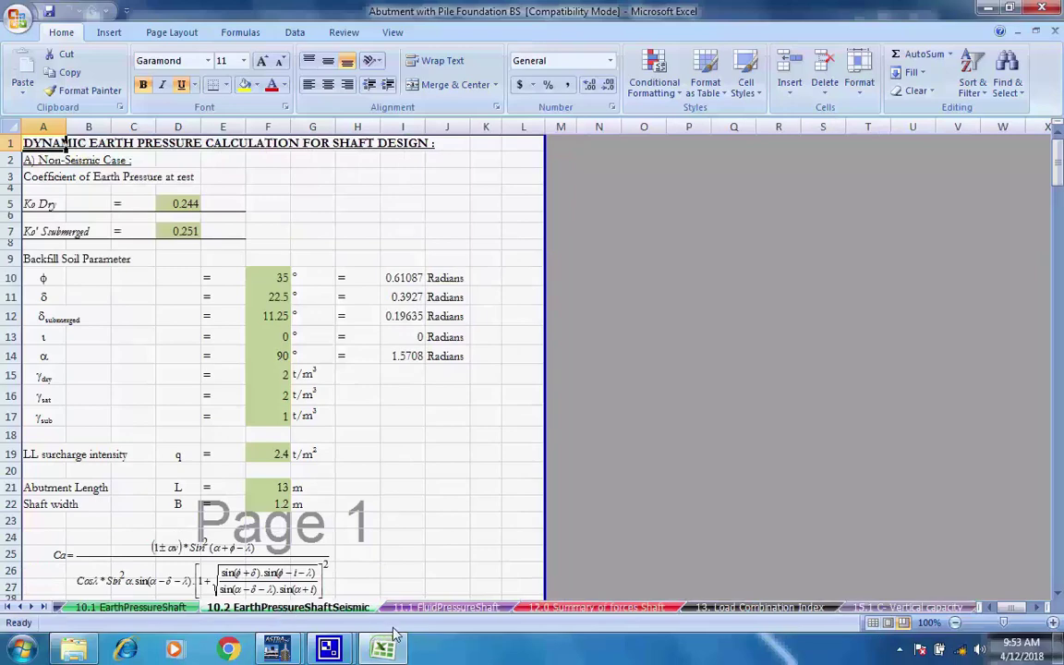
Step: Look through the 12.0 Summary of forces Shaft, 13. Load Combination Index and 15.1 C- Vertical capacity sheets
click(610, 606)
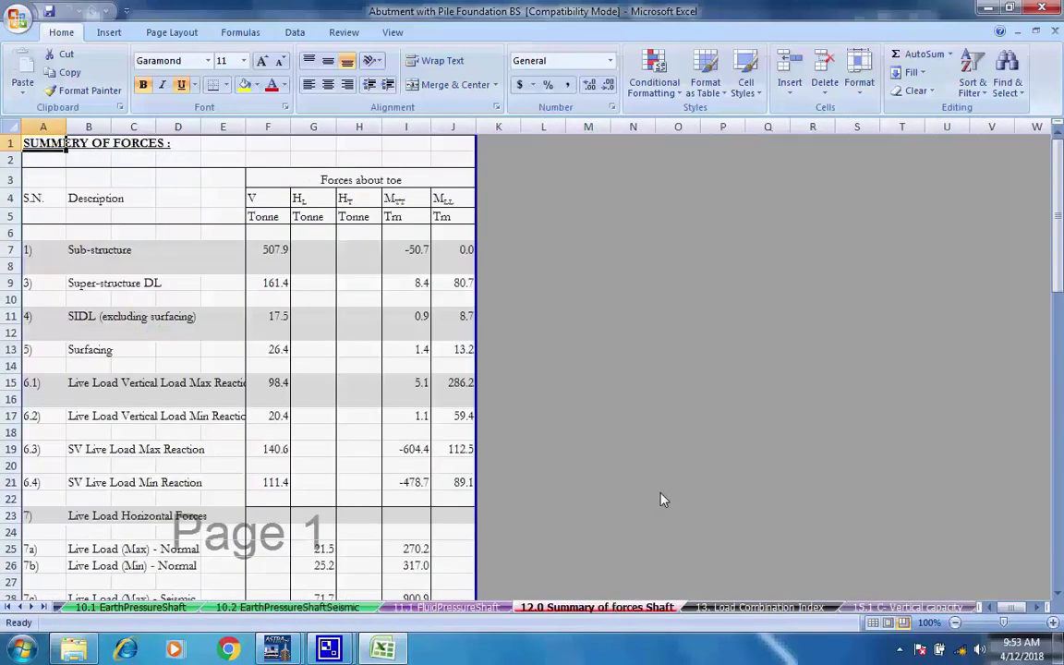
click(754, 607)
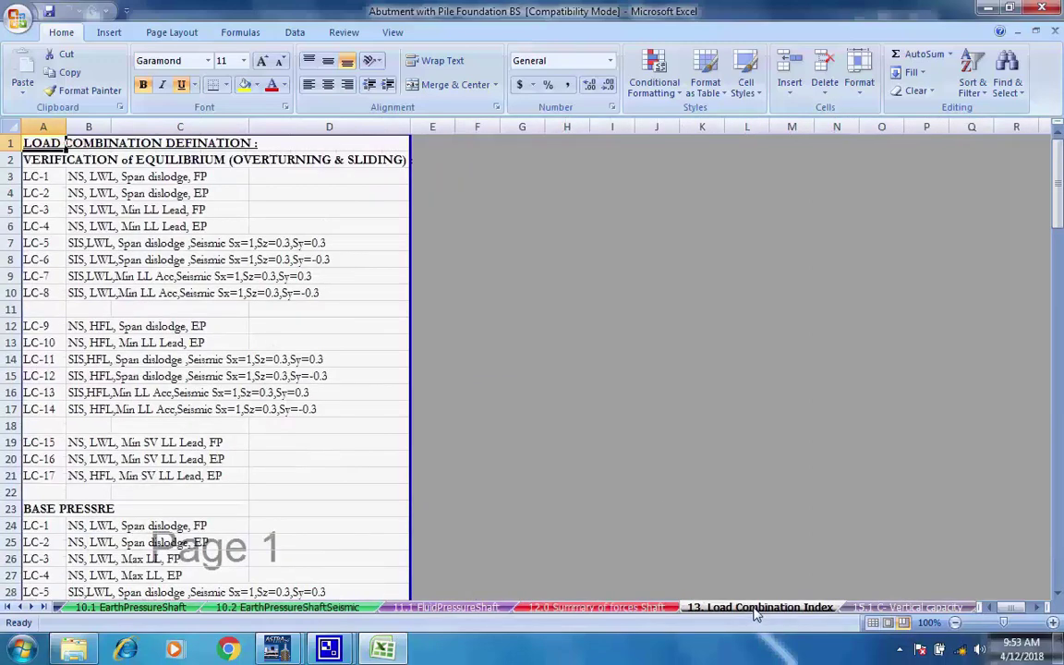
key(ctrl+Page_Down)
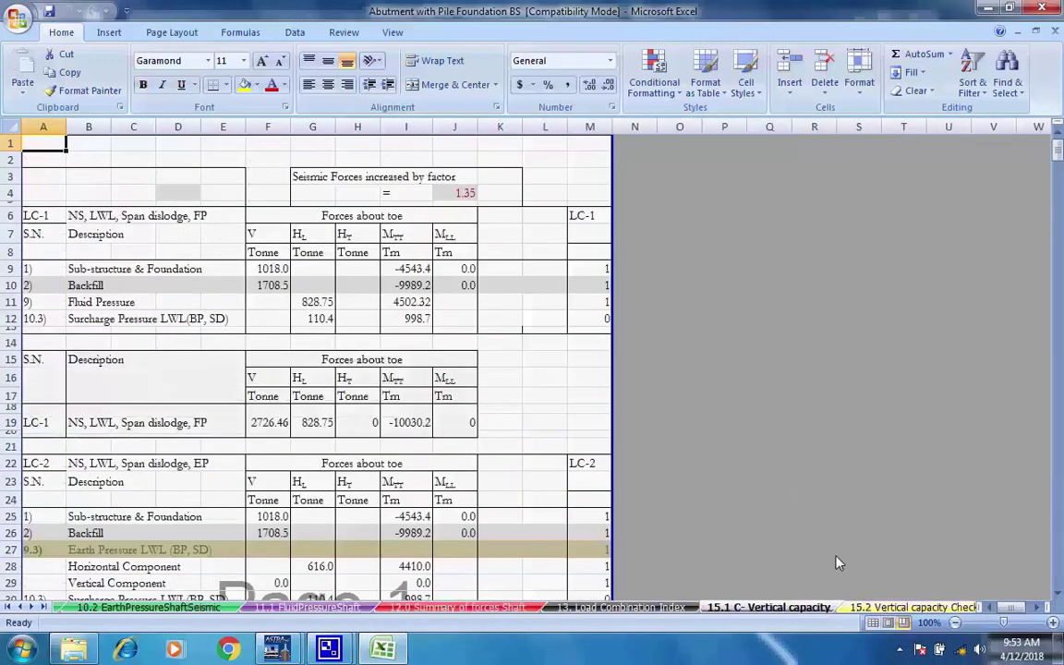
scroll(802, 503, down, 8)
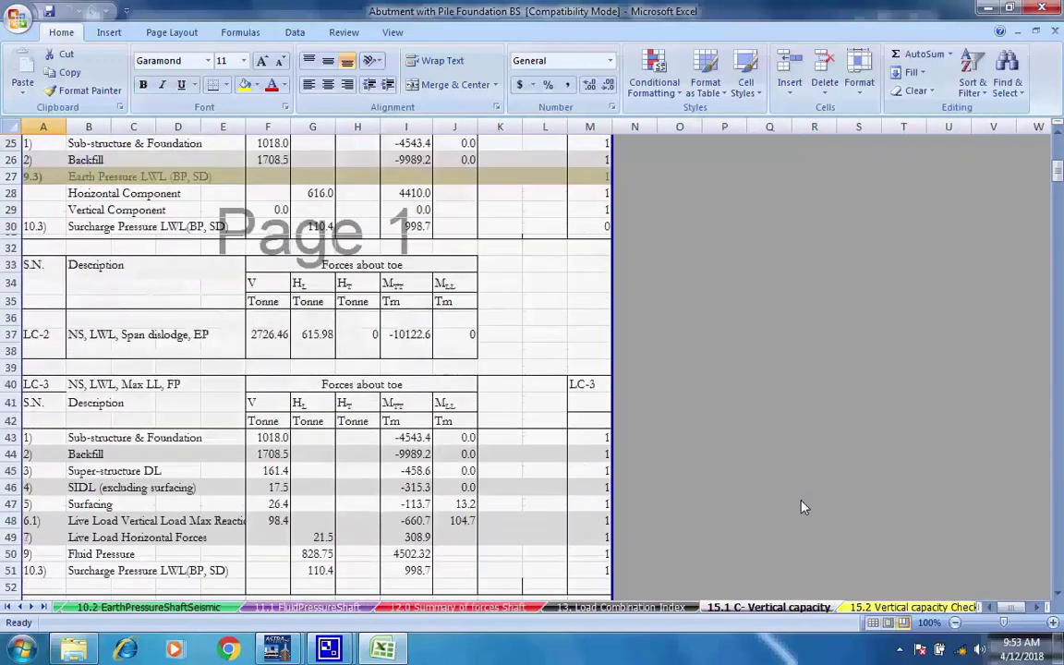
scroll(802, 503, up, 8)
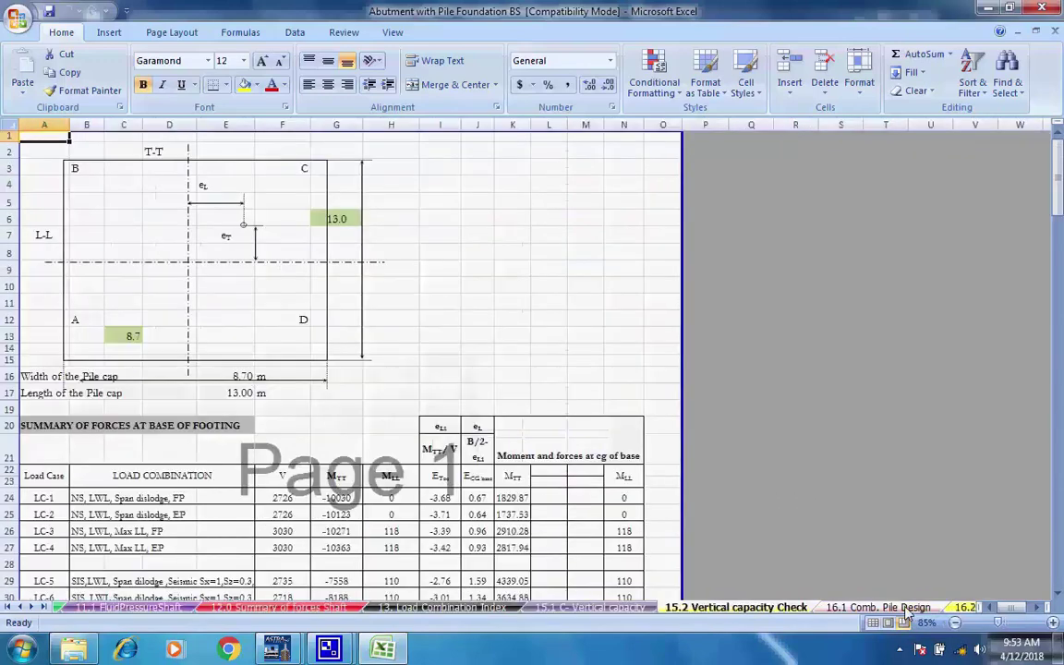
Step: View the pile design sheets 16.1 and 16.2 and the pile cap sheets 16.3U_DF_PC and 16.4D_PC_L
click(918, 610)
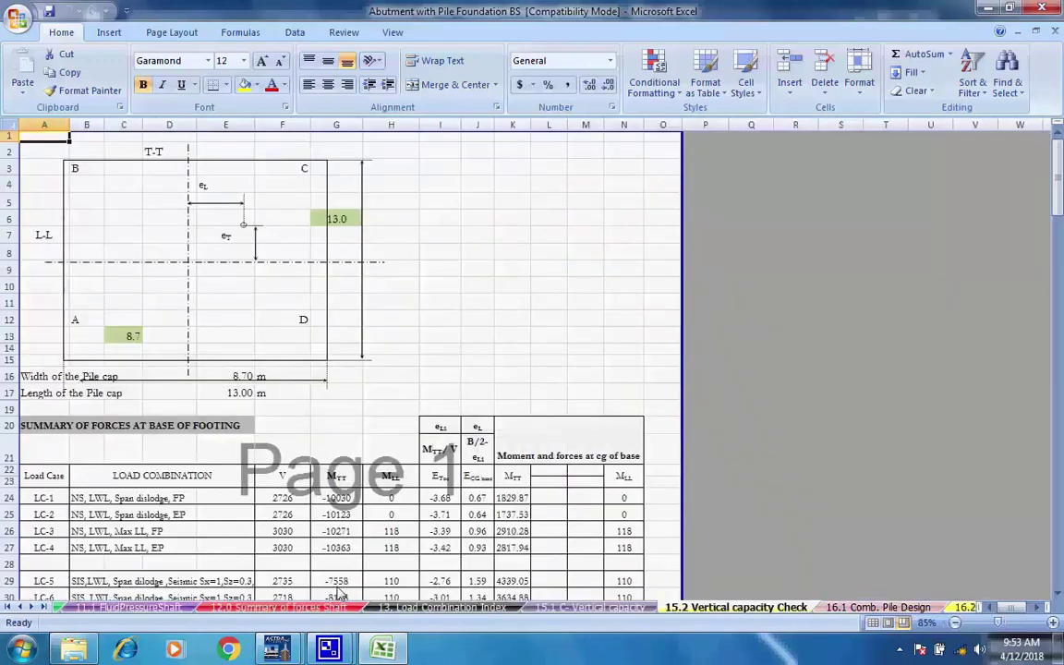
click(34, 608)
click(33, 608)
click(34, 608)
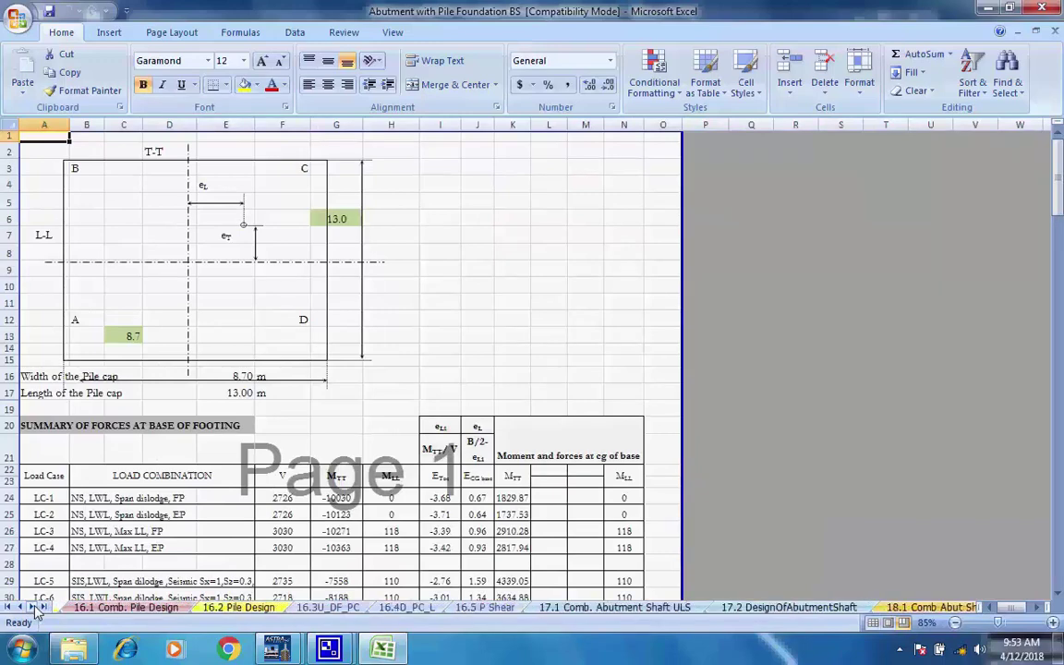
click(138, 609)
click(243, 608)
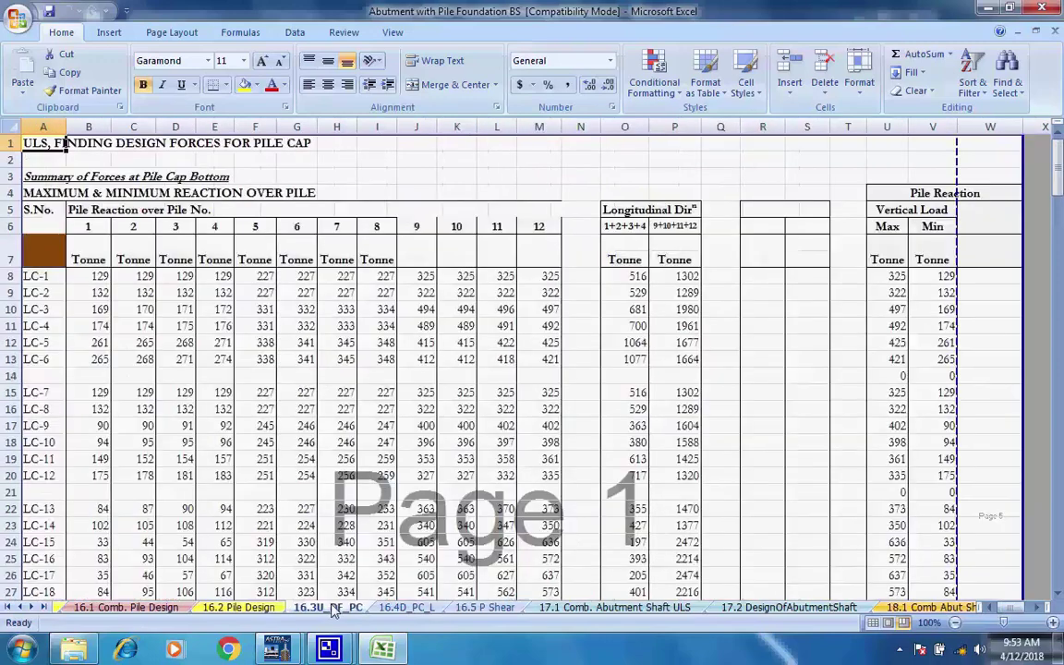
click(332, 609)
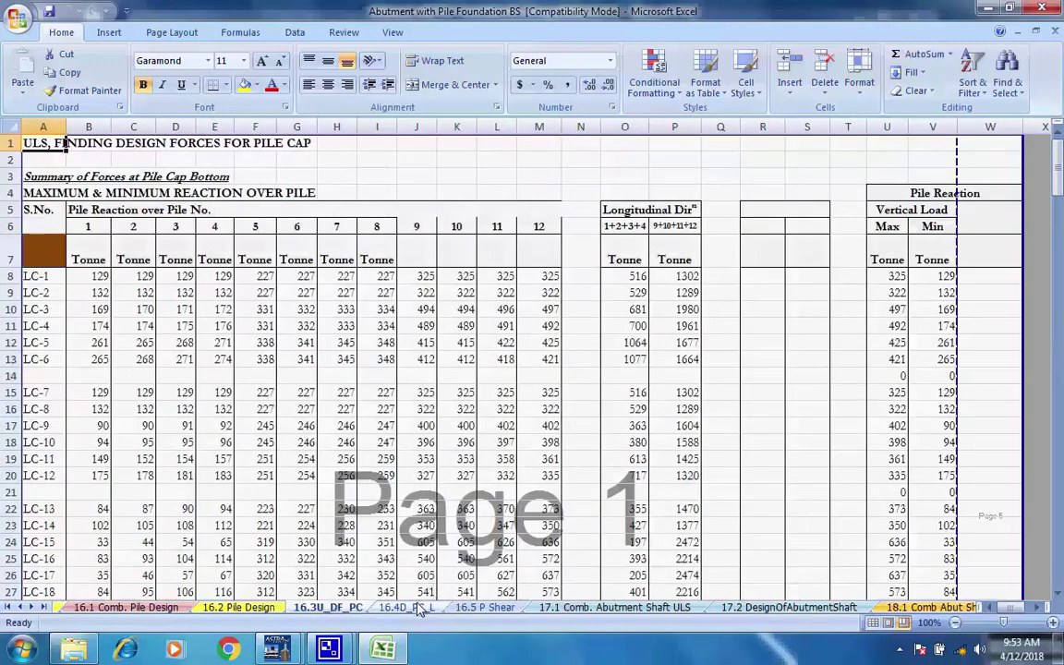
click(406, 608)
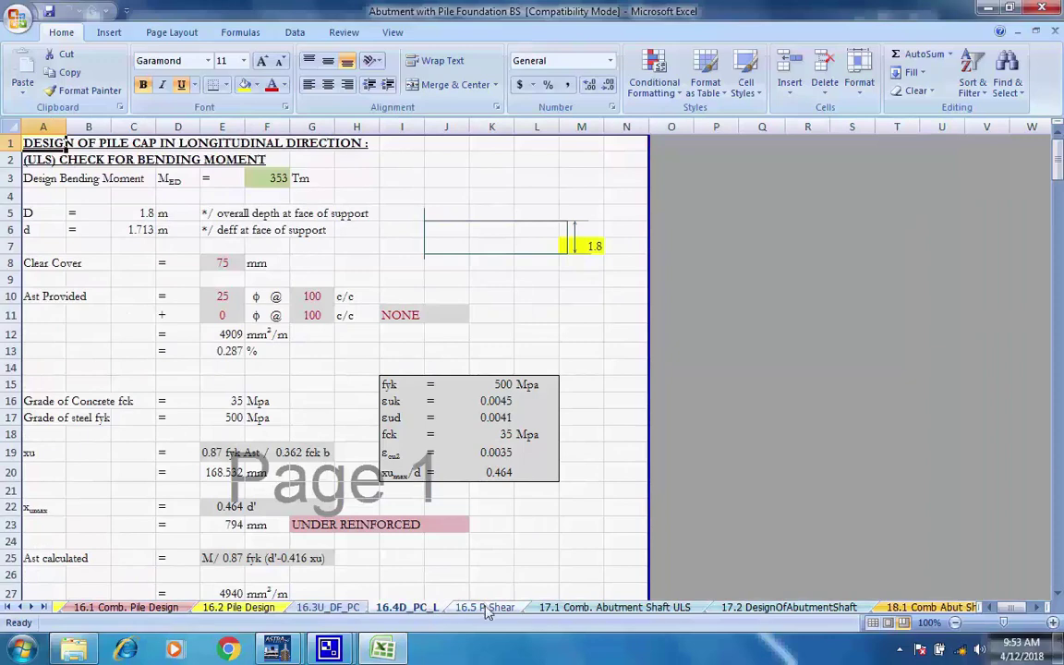
Step: Examine the pile cap punching shear checks on the 16.5 P Shear sheet
click(487, 608)
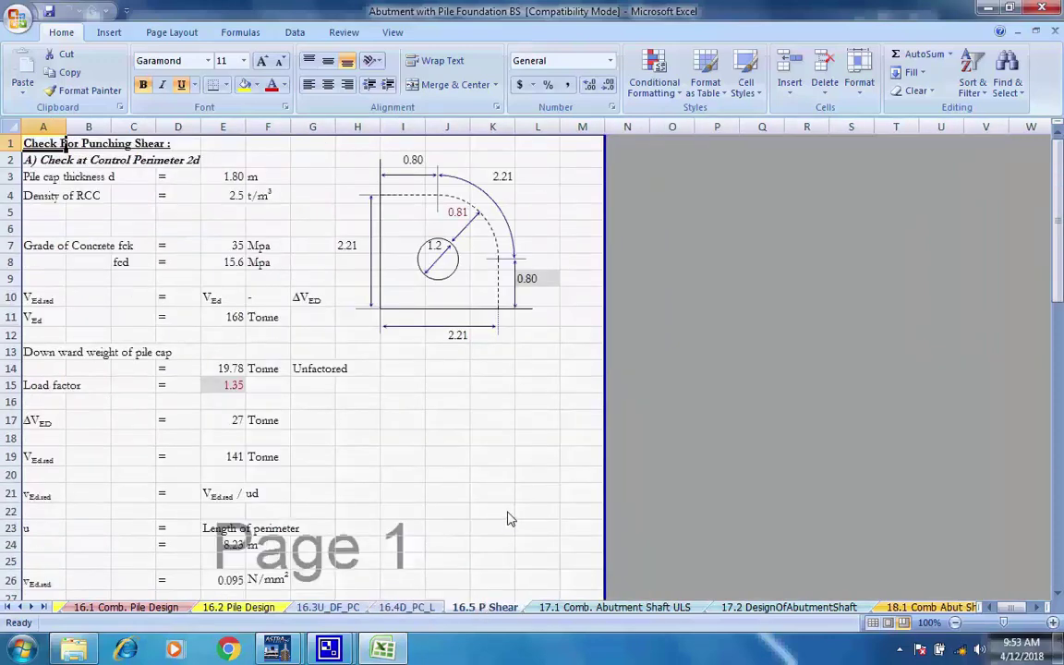
scroll(508, 525, down, 2)
scroll(508, 527, down, 18)
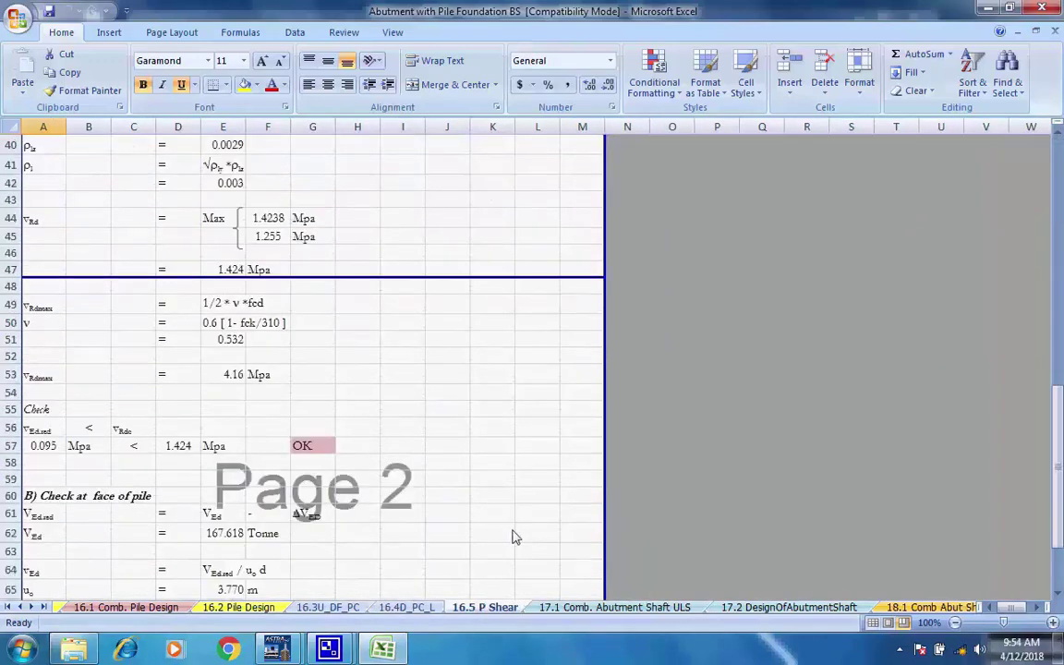
scroll(515, 539, up, 18)
Step: Review the ULS shaft load combinations and biaxial bending check on sheets 17.1 Comb. Abutment Shaft ULS and 17.2 DesignOfAbutmentShaft
key(ctrl+Page_Down)
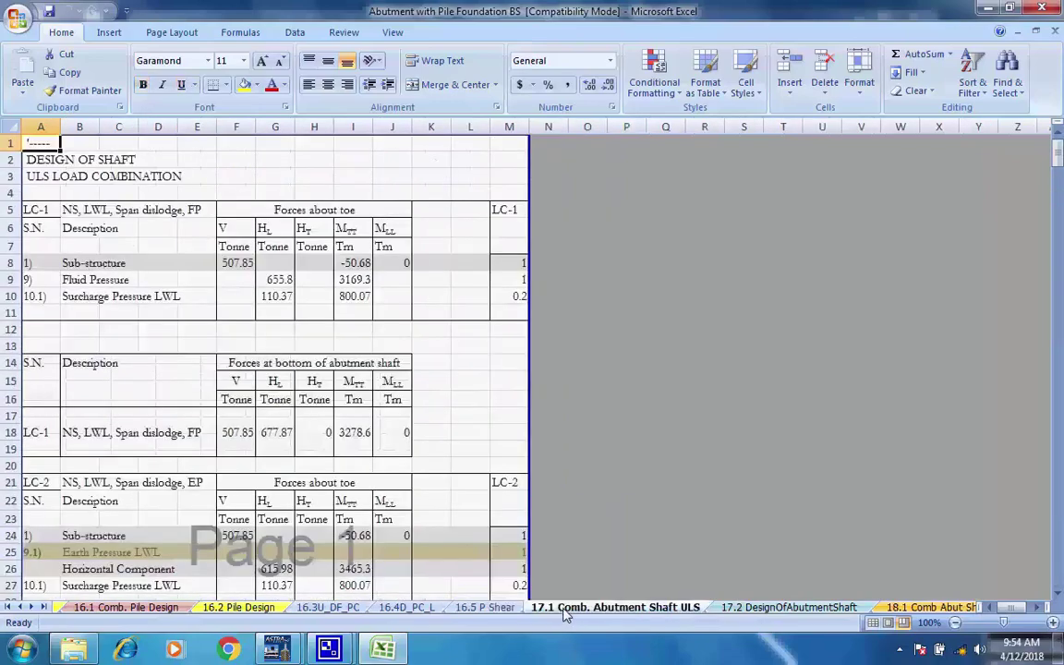
key(ctrl+Page_Down)
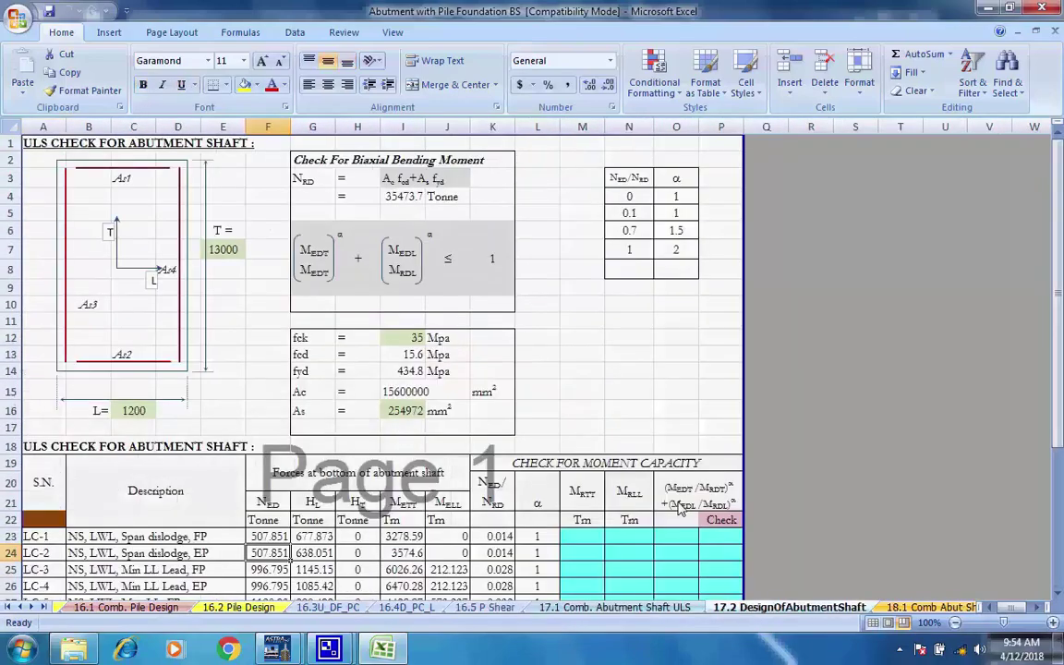
scroll(859, 581, down, 11)
scroll(860, 580, up, 11)
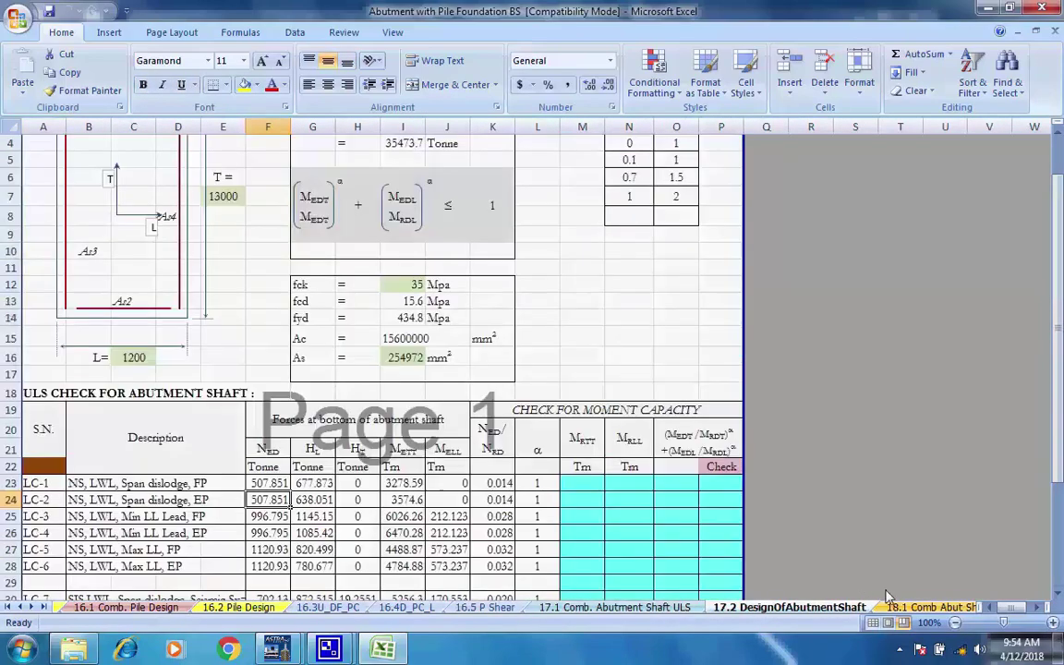
Step: Review the SLS shaft load combinations and their summary on the 18.1 Comb Abut Shaft SLS and 18.2 CombAbutShaftSLS Summary sheets
click(910, 608)
scroll(789, 570, down, 14)
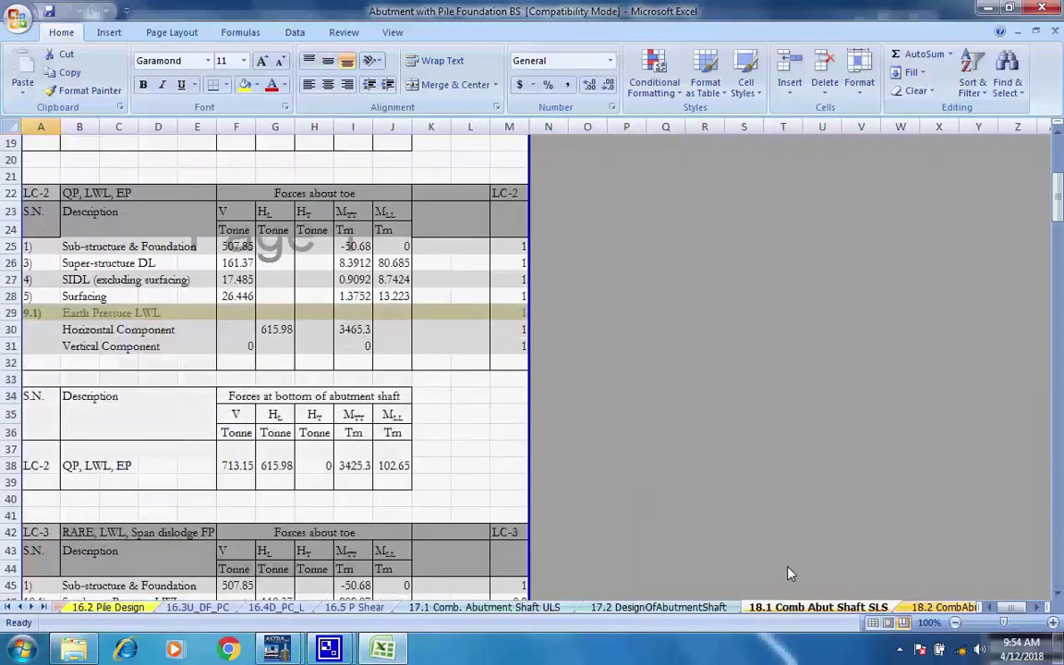
scroll(924, 589, up, 14)
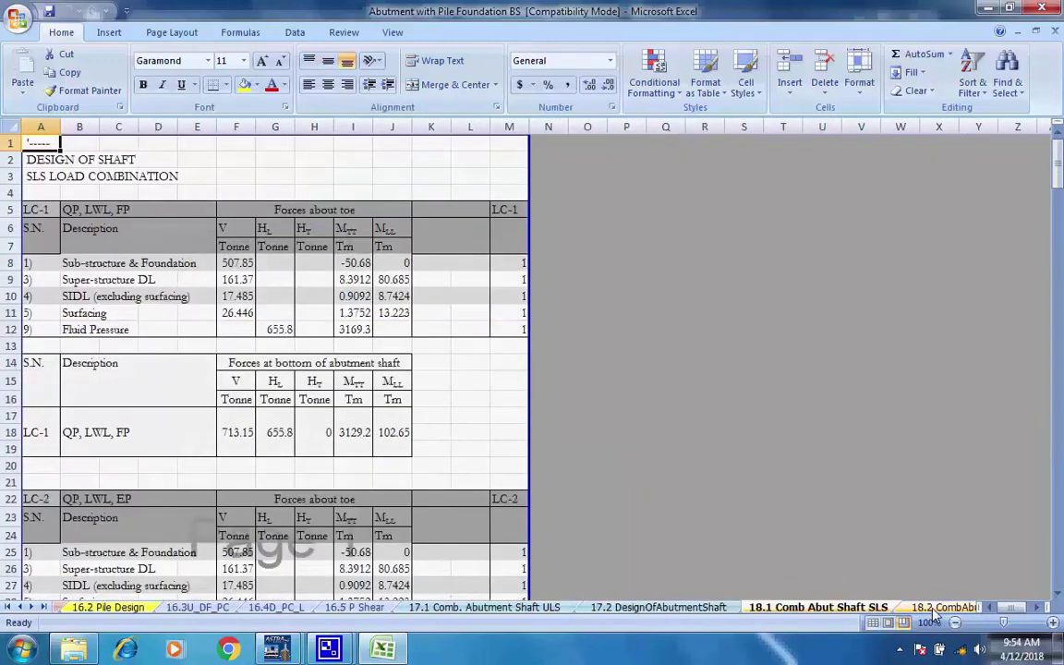
key(ctrl+Page_Down)
scroll(624, 504, down, 6)
scroll(625, 503, up, 6)
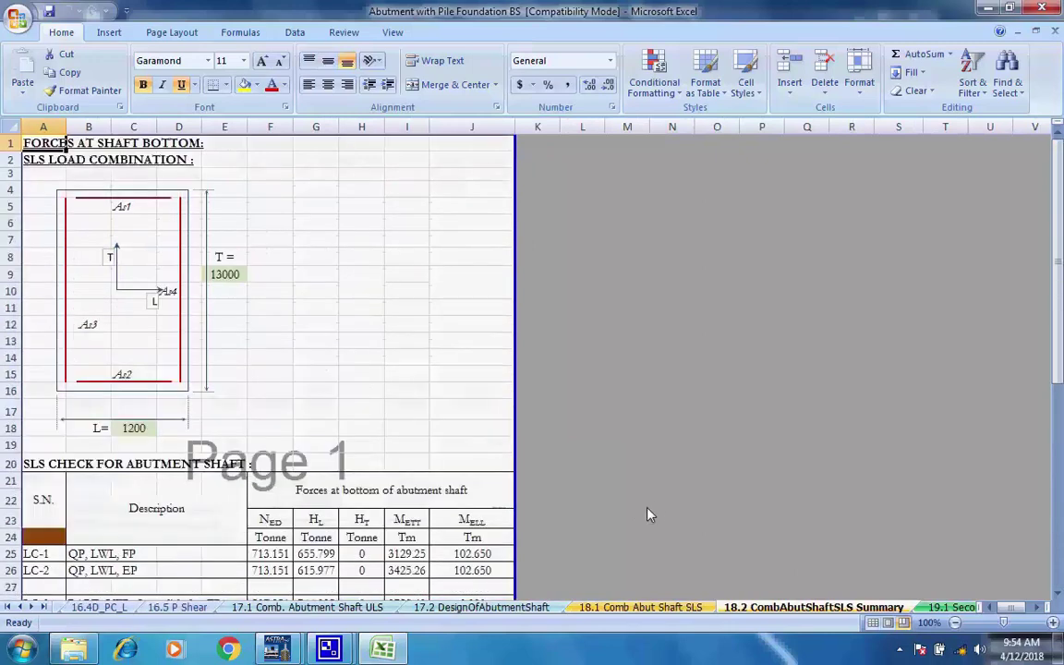
Step: Examine the second-order force check and its BS EN 1992-1-1:2004 clause reference on the 19.1 SecondOrderCheckForShaft sheet
click(953, 608)
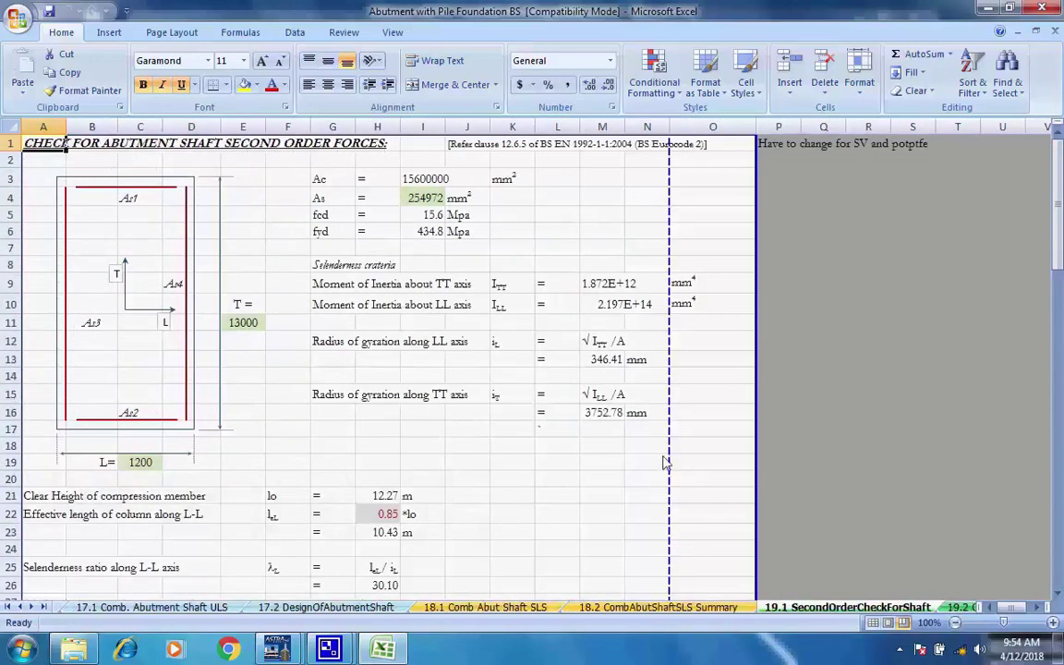
click(514, 149)
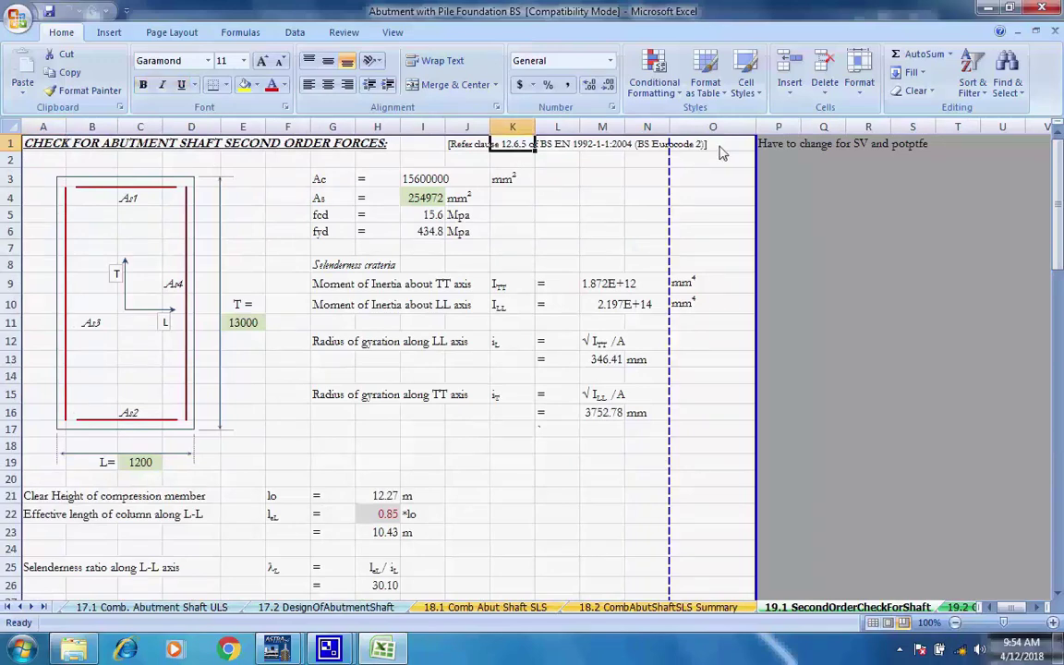
click(684, 145)
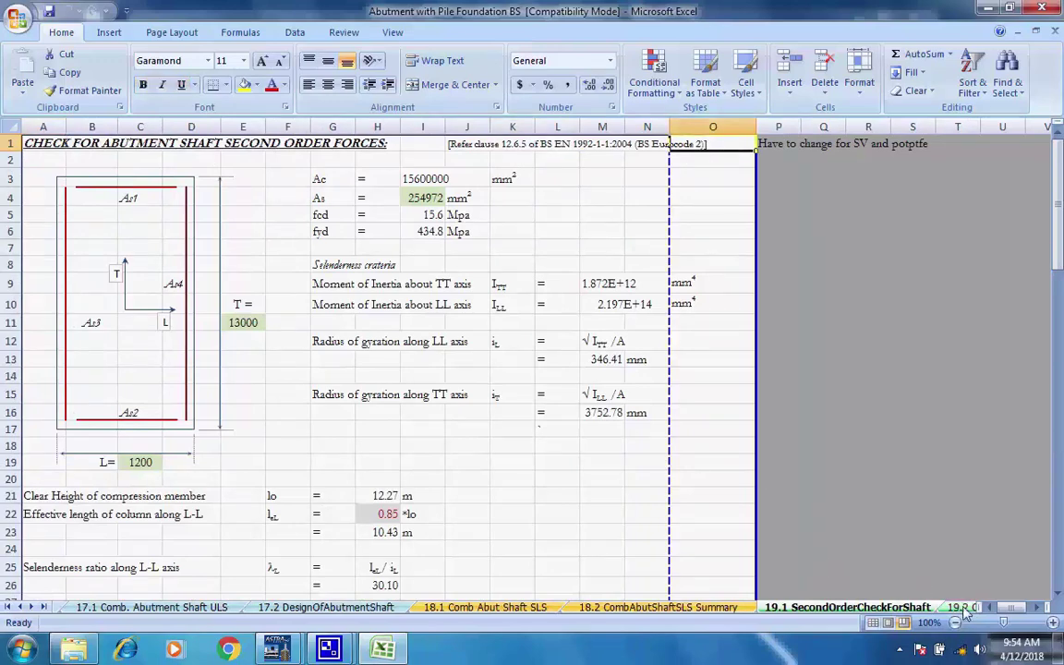
Step: Review the abutment confinement reinforcement calculation on the 19.2 CONF Abut sheet
click(33, 608)
click(32, 608)
click(32, 608)
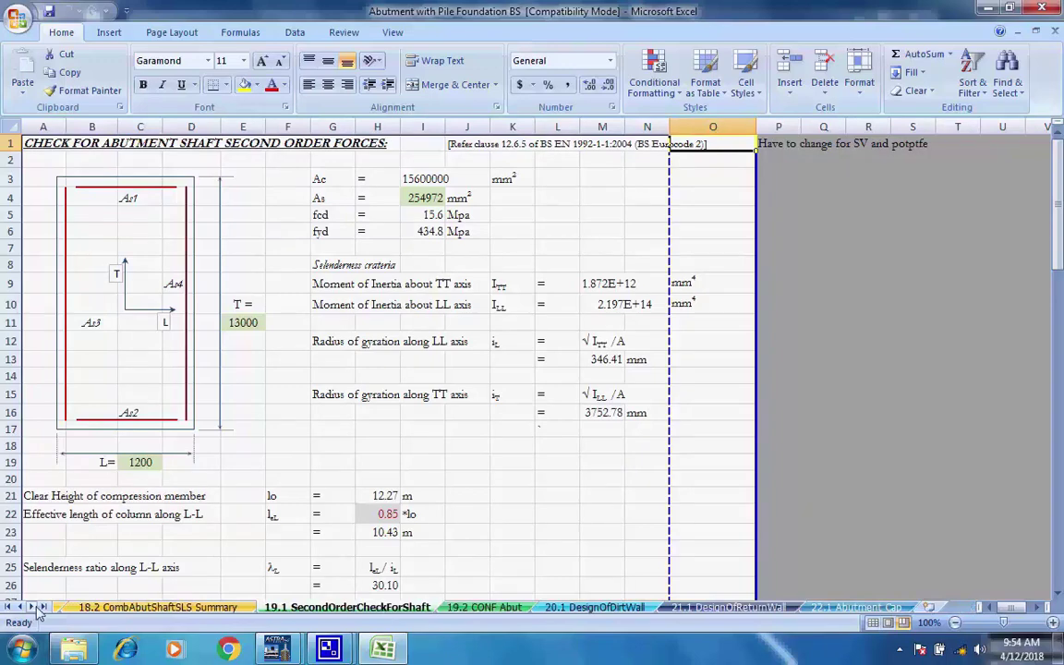
click(473, 608)
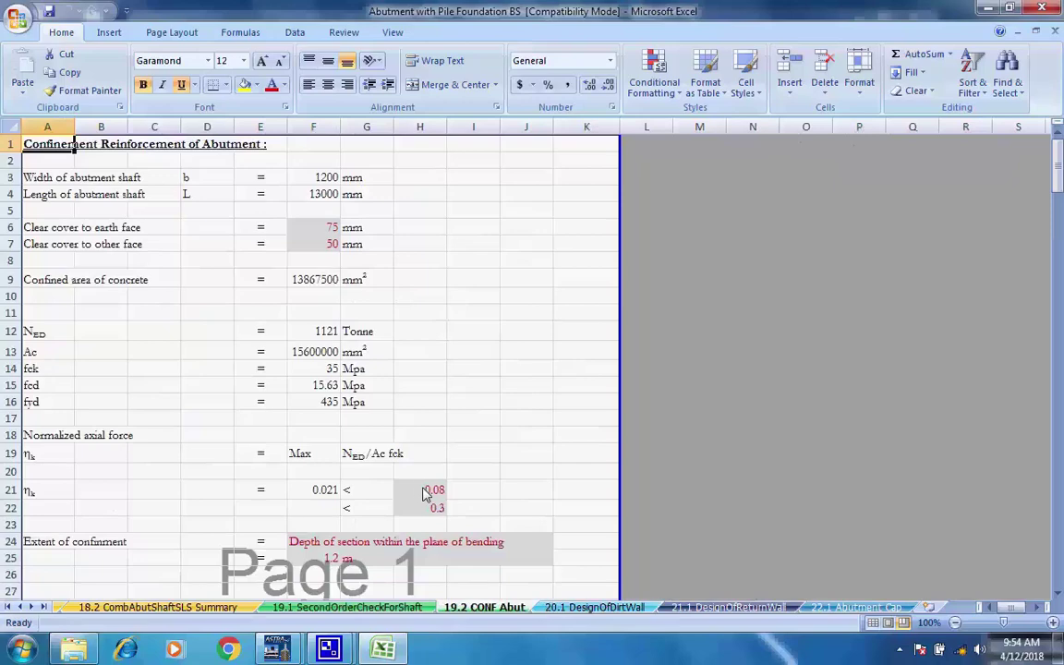
scroll(431, 507, down, 5)
scroll(432, 514, down, 3)
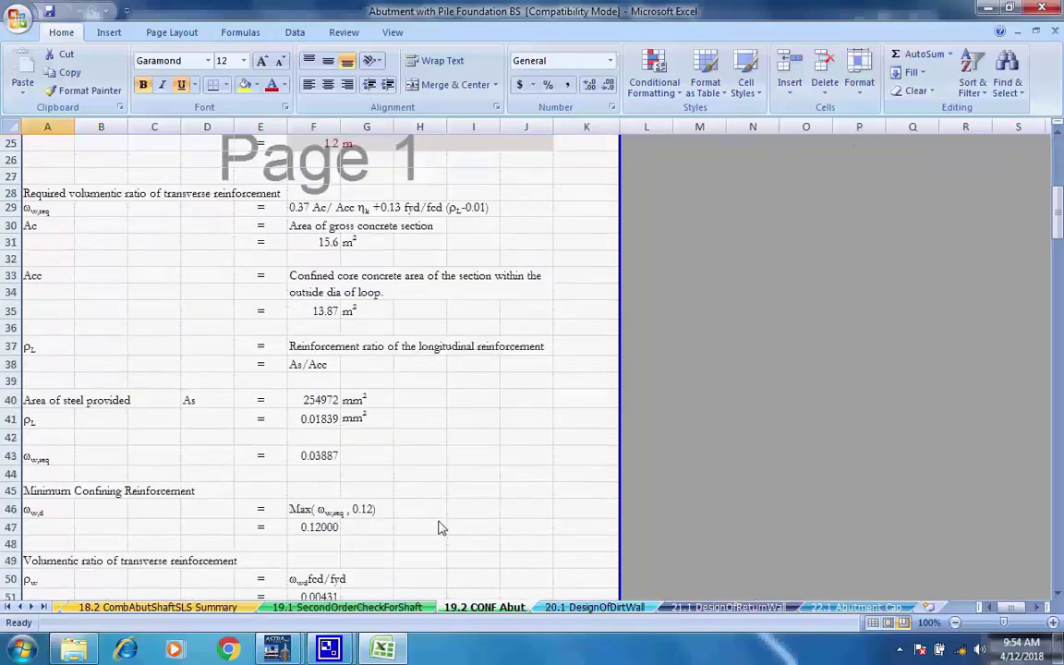
key(ctrl+Home)
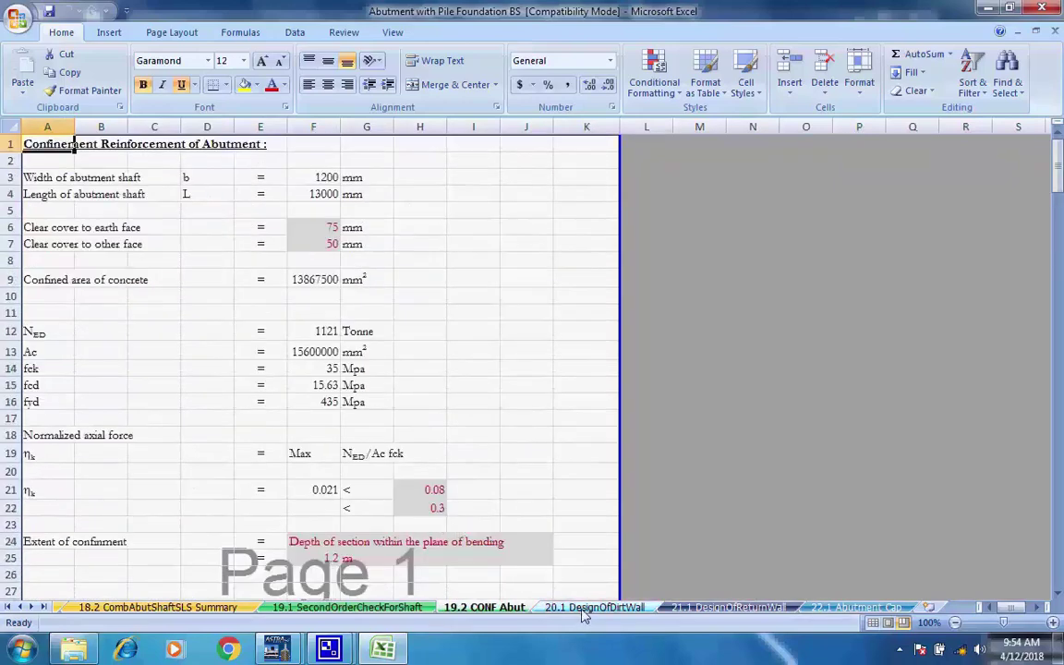
Step: Review the dirt wall earth pressure, bending moment and reinforcement design on the 20.1 DesignOfDirtWall sheet
key(ctrl+Page_Down)
scroll(709, 559, down, 14)
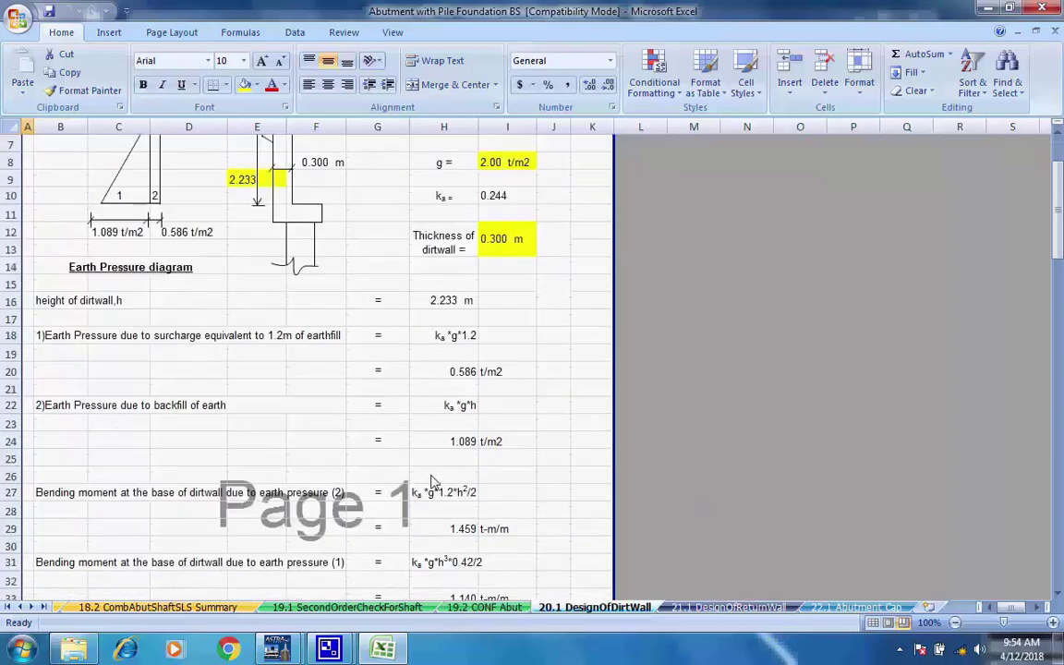
scroll(478, 482, down, 13)
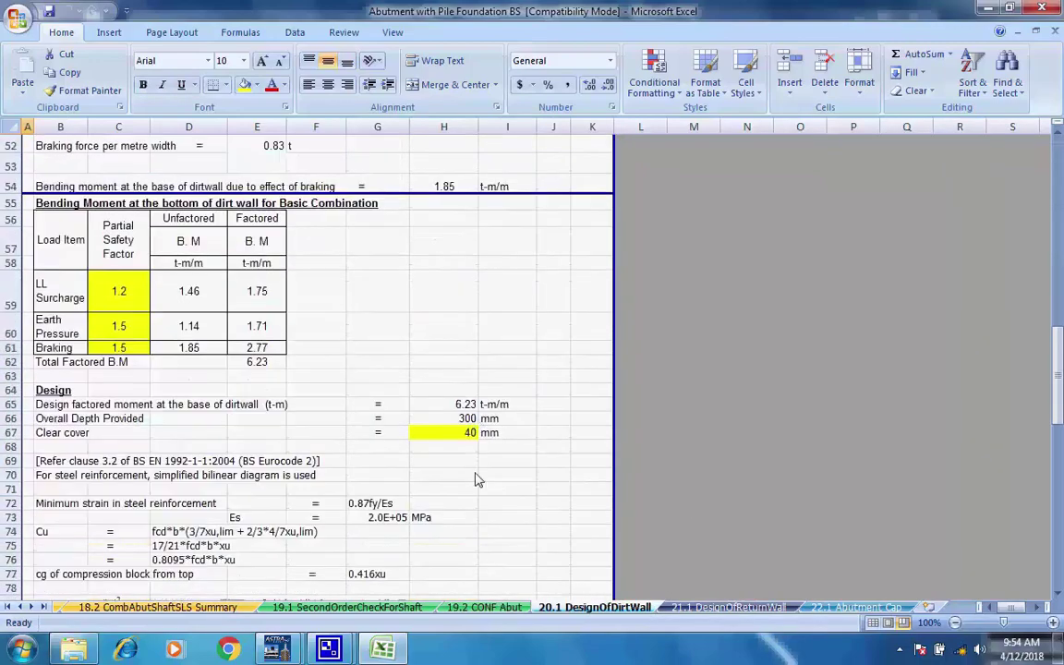
scroll(489, 466, down, 2)
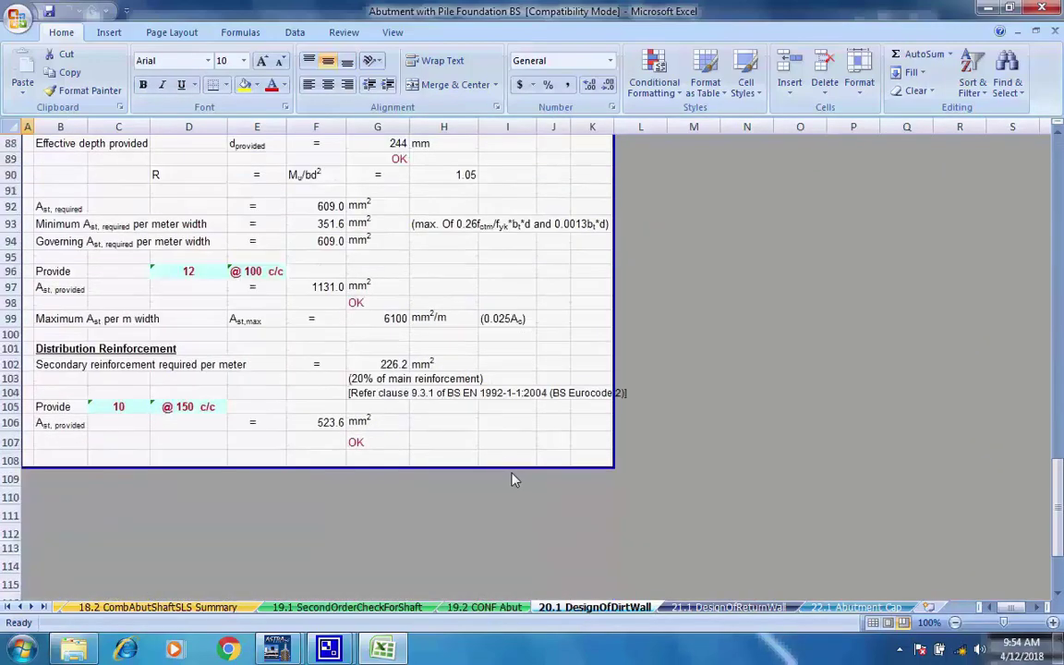
scroll(499, 453, up, 9)
scroll(481, 434, down, 9)
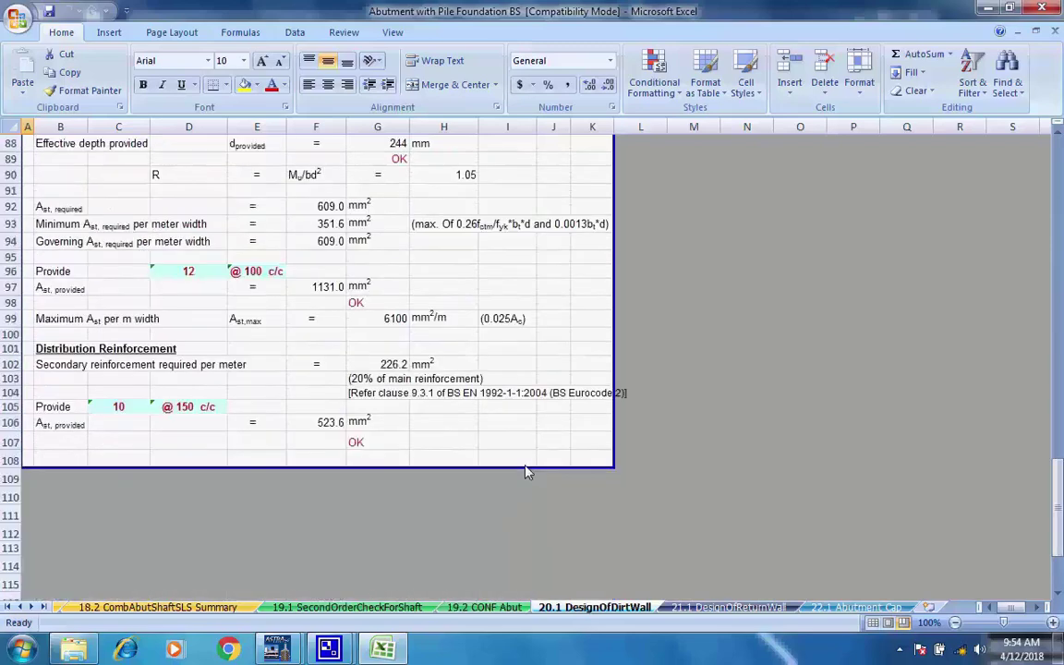
click(414, 394)
click(450, 413)
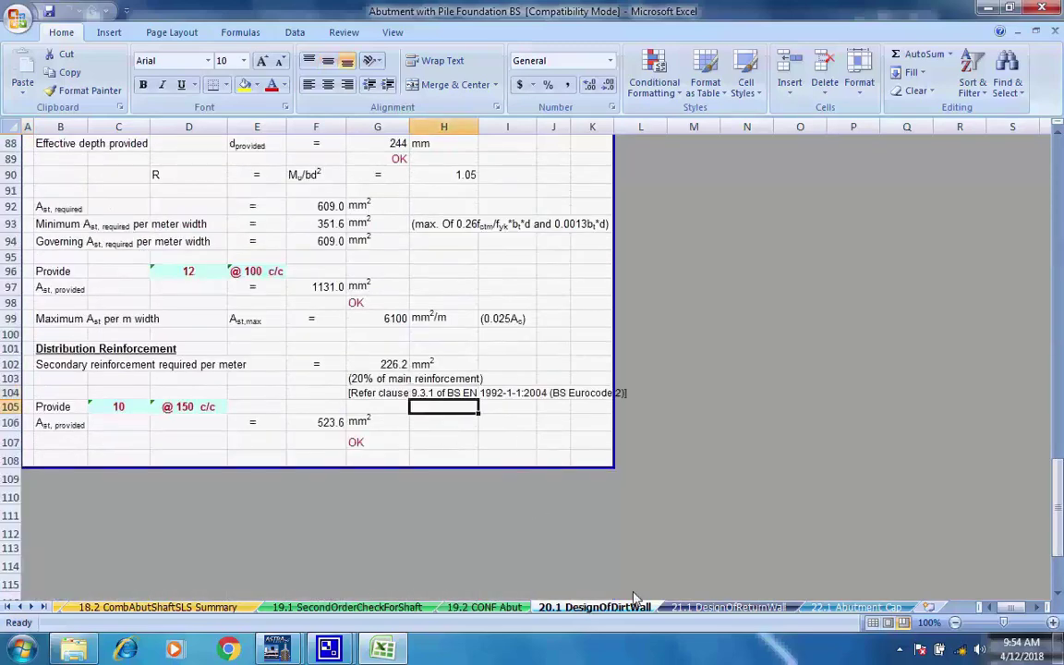
Step: Review the end return wall's moment, shear and cantilever reinforcement calculations on the 21.1 DesignOfReturnWall sheet
click(737, 608)
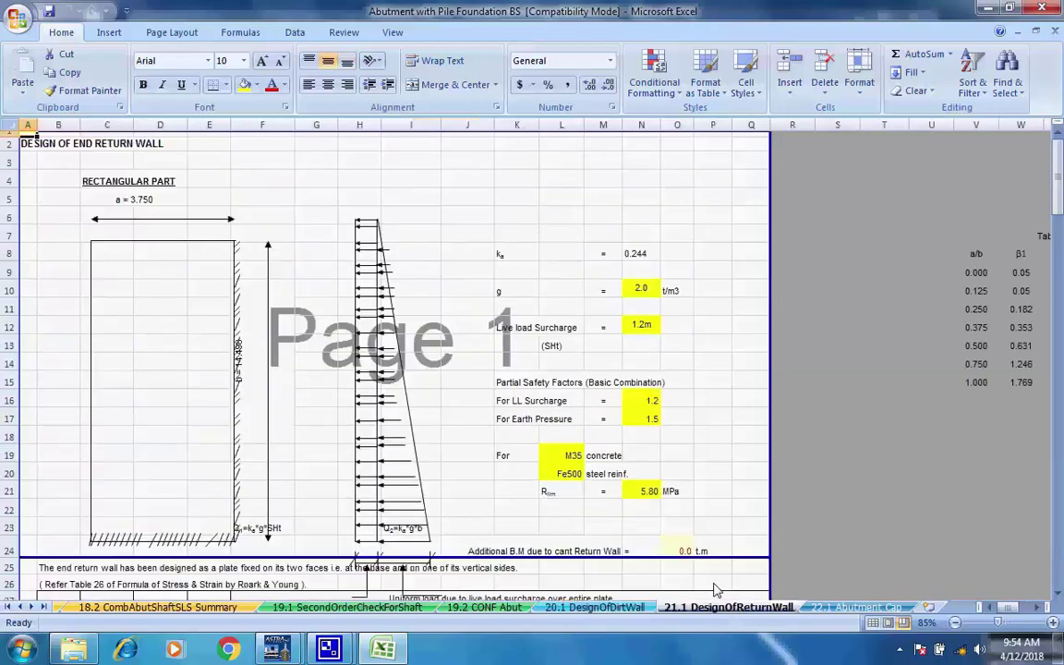
scroll(658, 514, down, 4)
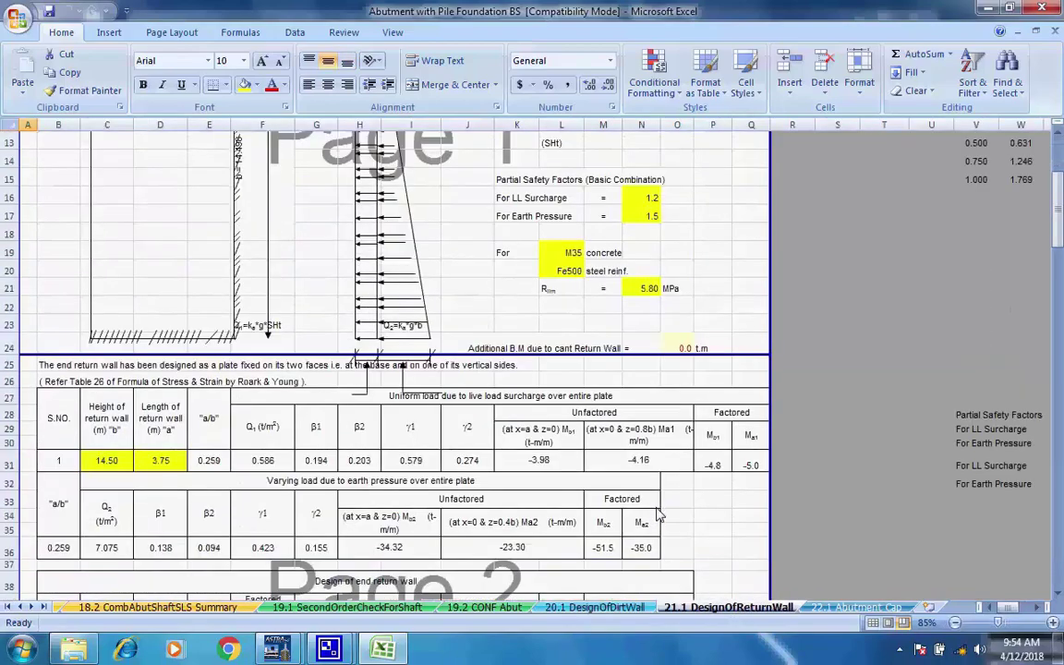
scroll(659, 513, down, 3)
scroll(662, 511, down, 14)
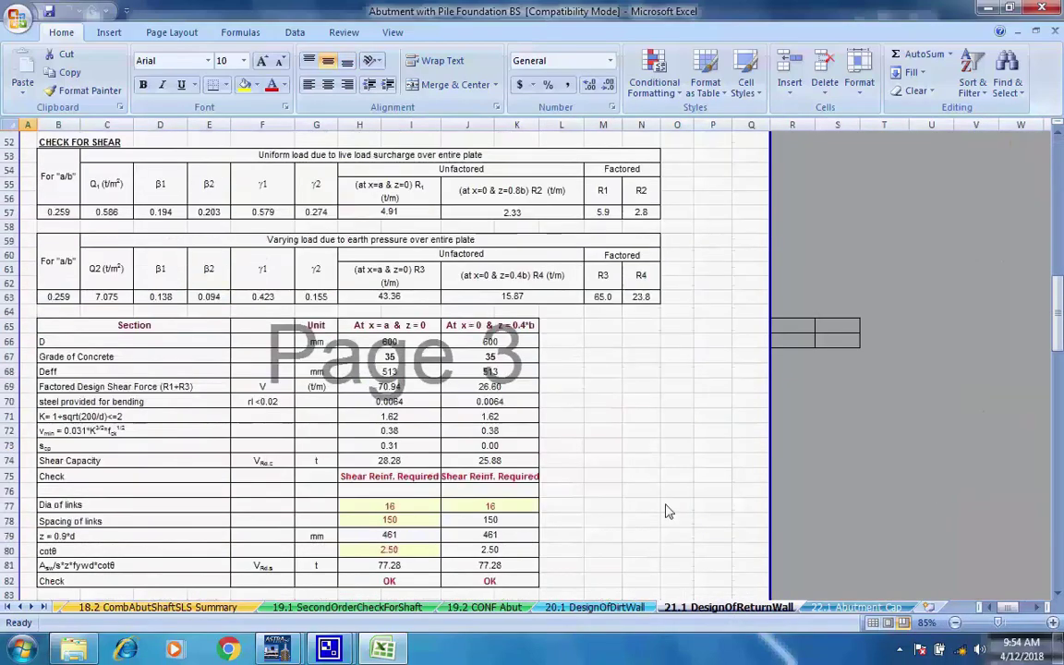
scroll(673, 515, down, 20)
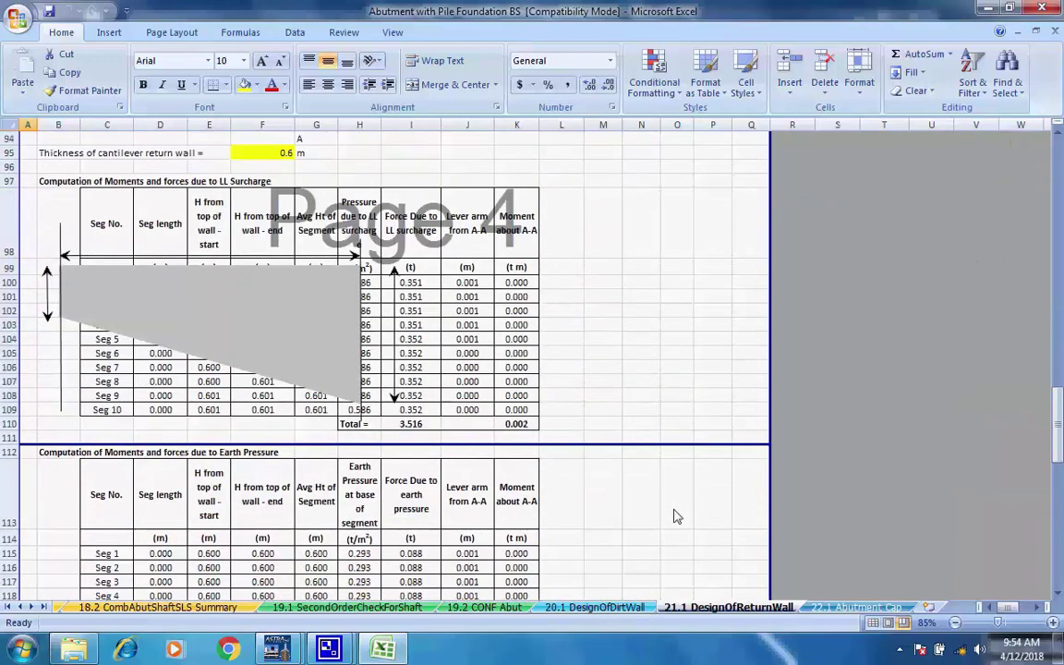
scroll(676, 518, down, 5)
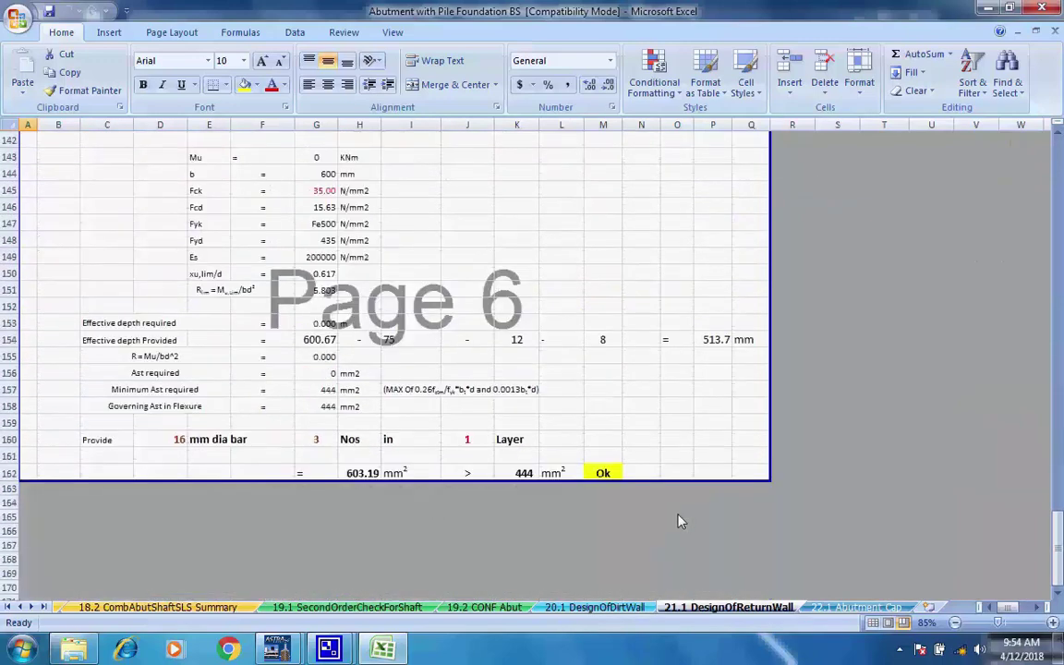
scroll(679, 523, up, 20)
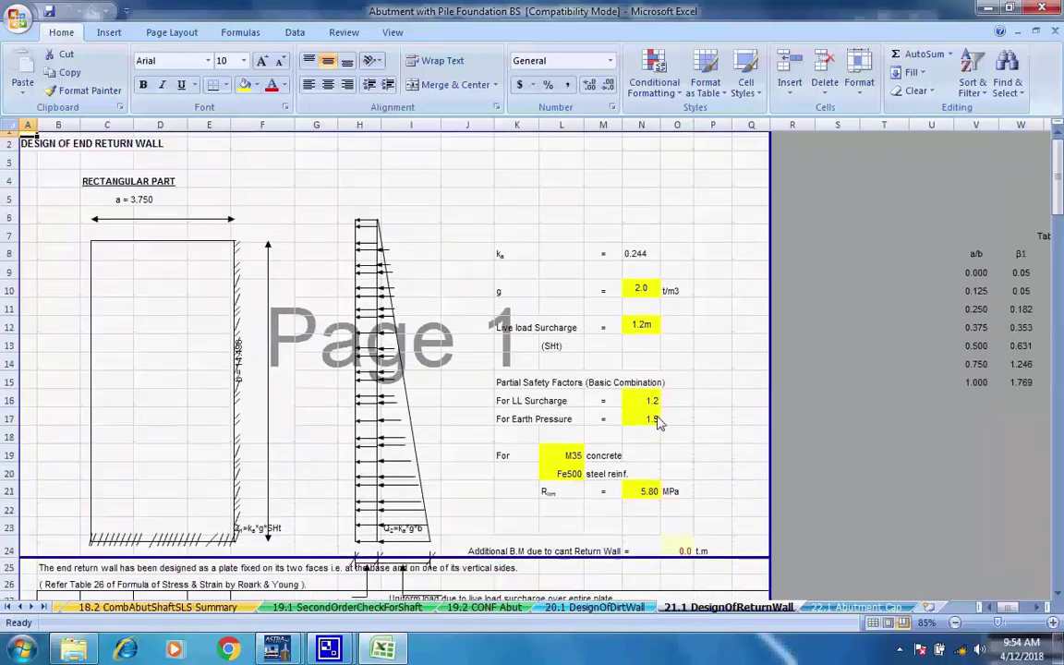
click(208, 145)
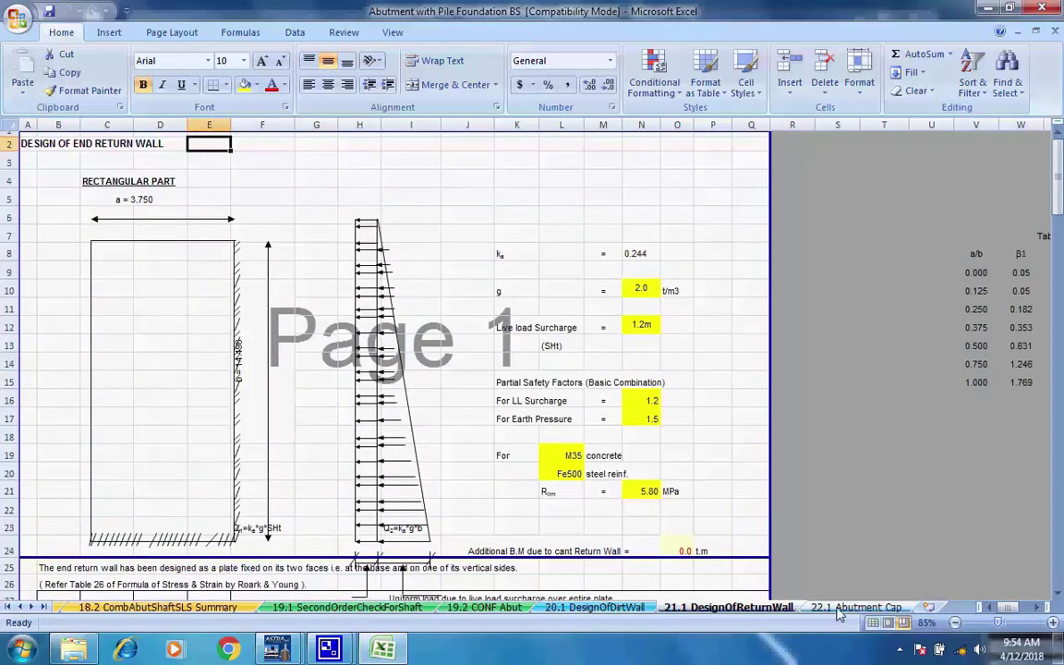
Step: Review the abutment cap reinforcement design on the 22.1 Abutment Cap sheet, and close the abutment workbook
key(ctrl+Page_Down)
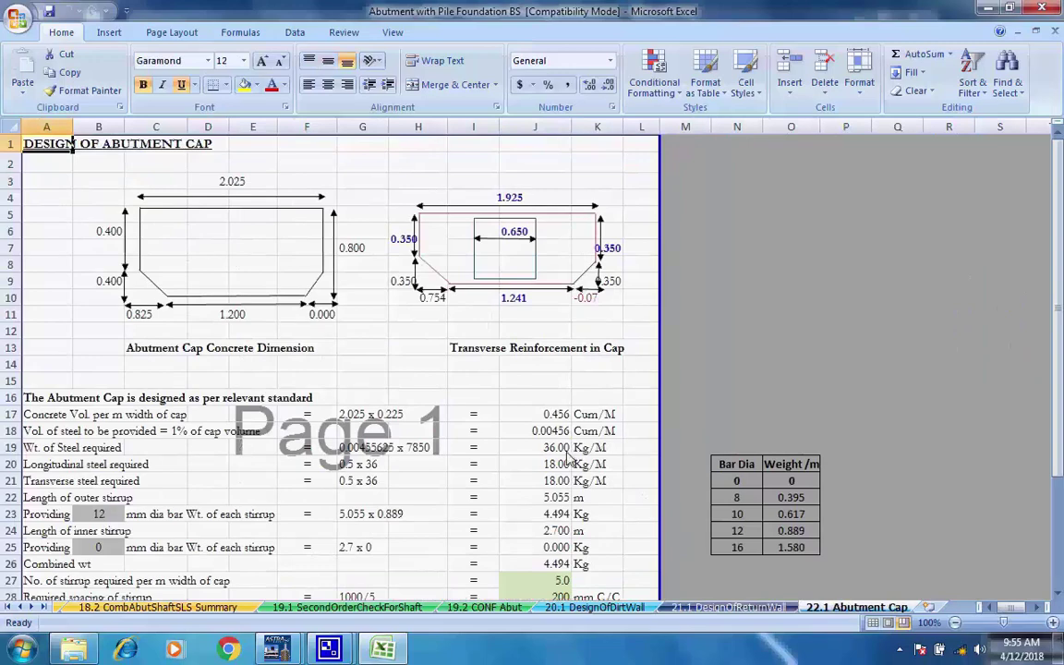
scroll(570, 457, down, 6)
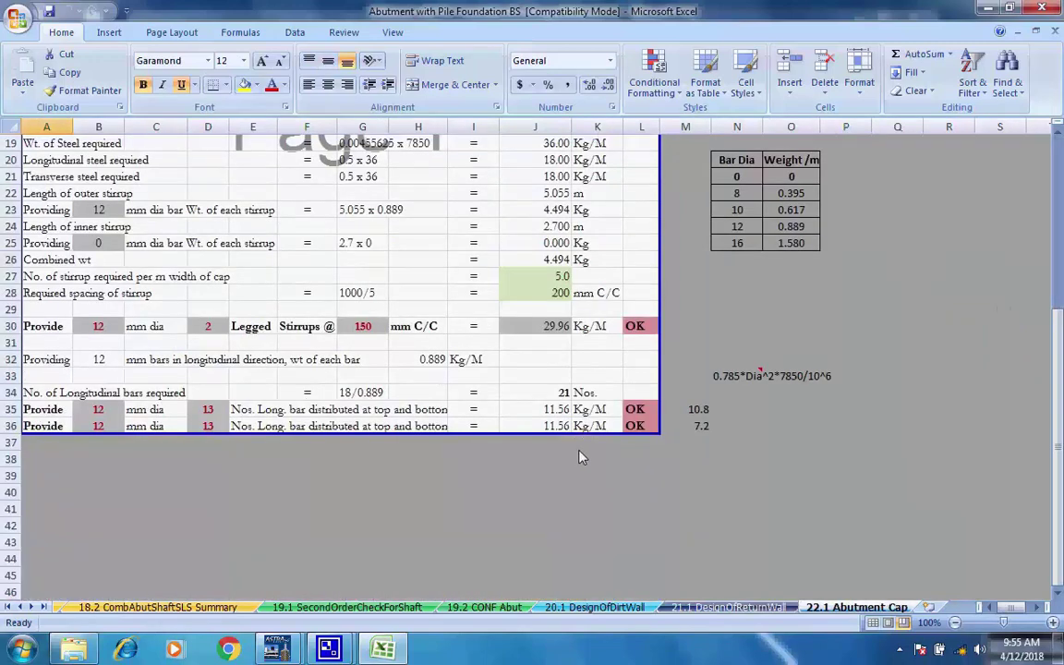
scroll(580, 456, up, 6)
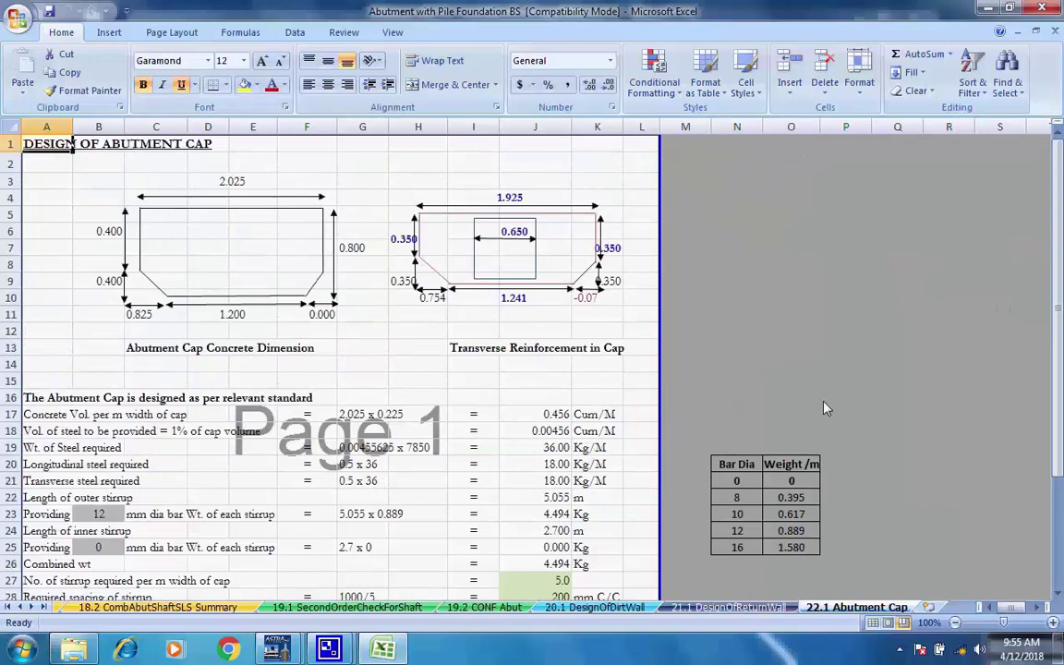
click(1041, 11)
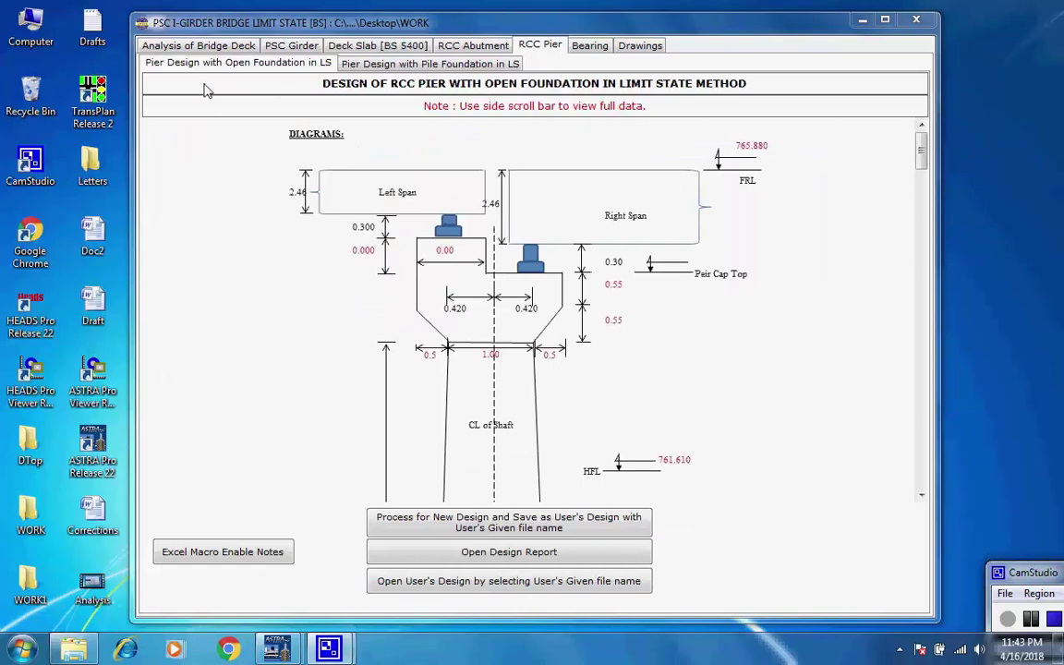
Step: Process a new limit state design of the RCC pier with pile foundation in ASTRA Pro, accepting the Excel processing notice
click(429, 68)
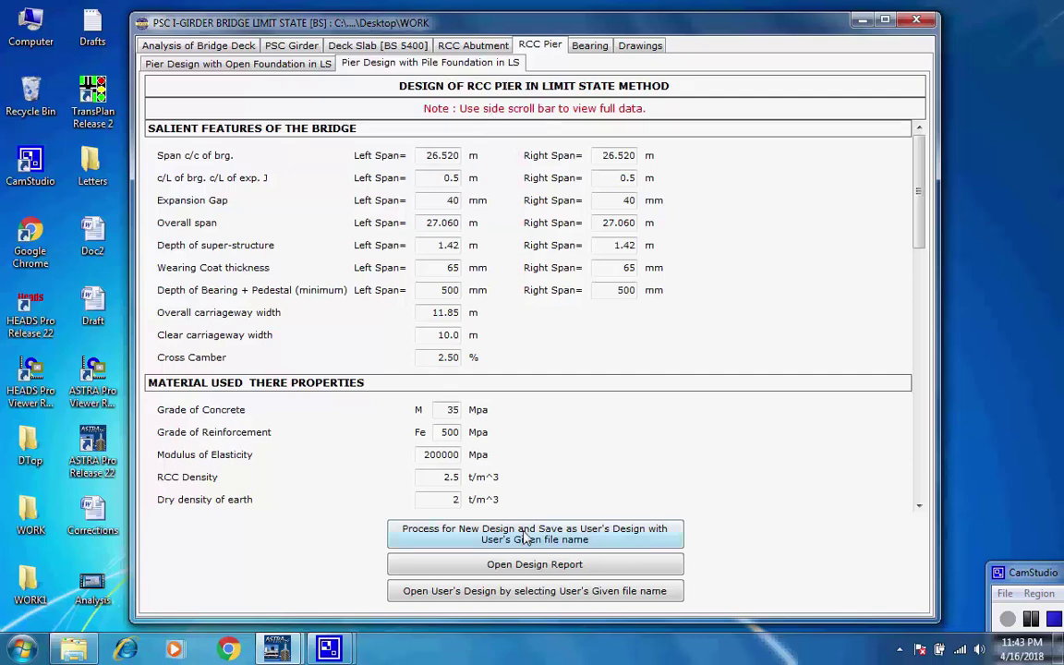
click(480, 541)
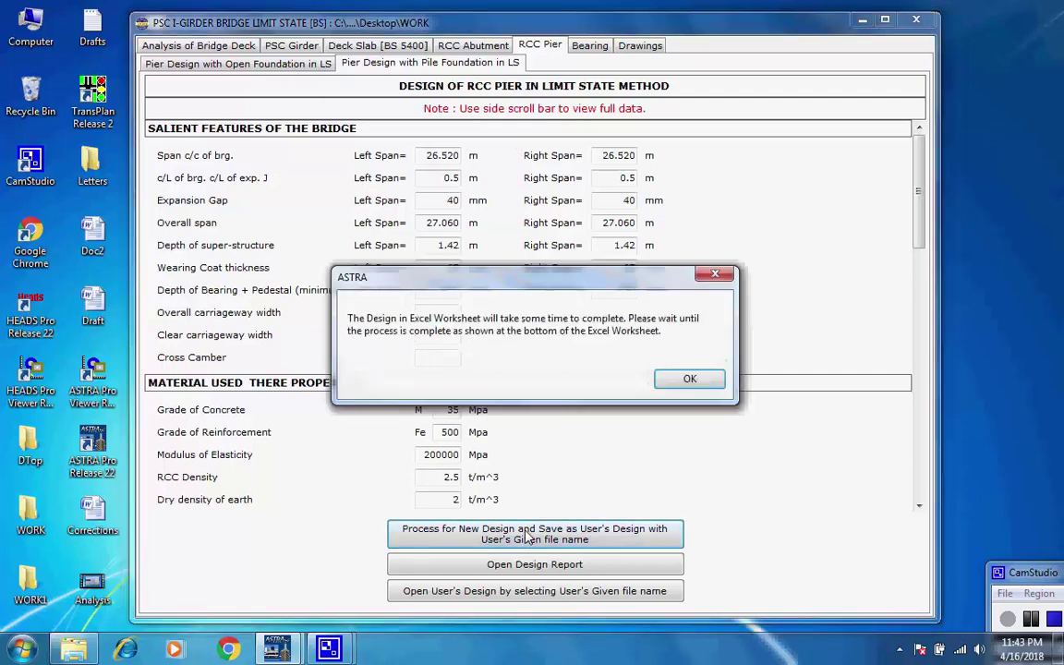
click(682, 384)
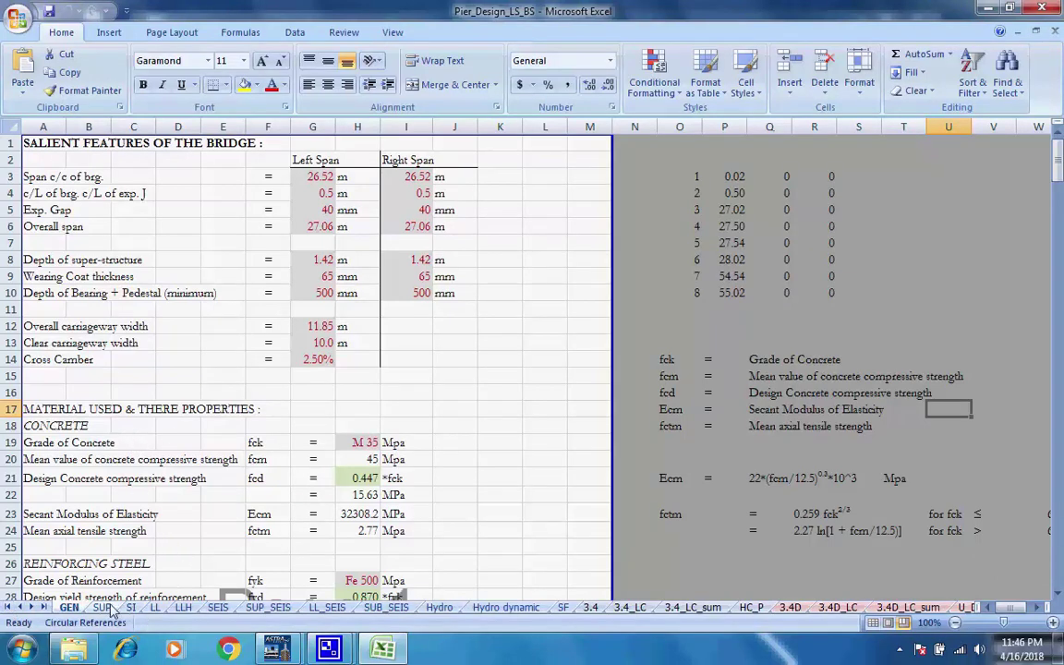
Step: Review the pier's dead load, SIDL, live load and longitudinal force calculations on the SUP, SI, LL and LLH sheets
key(ctrl+Page_Down)
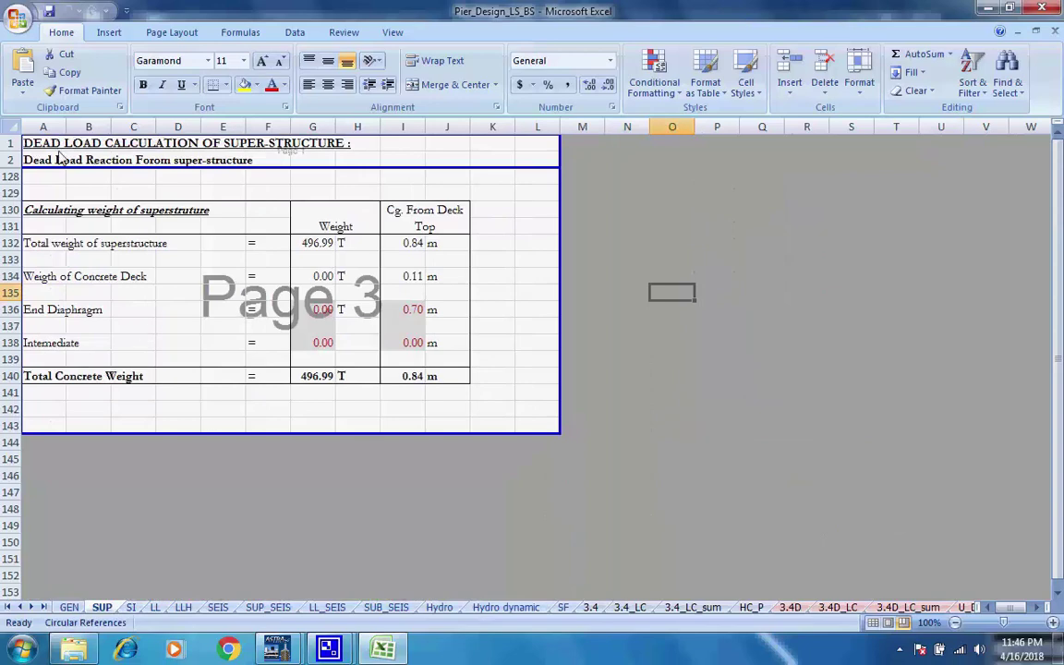
click(134, 610)
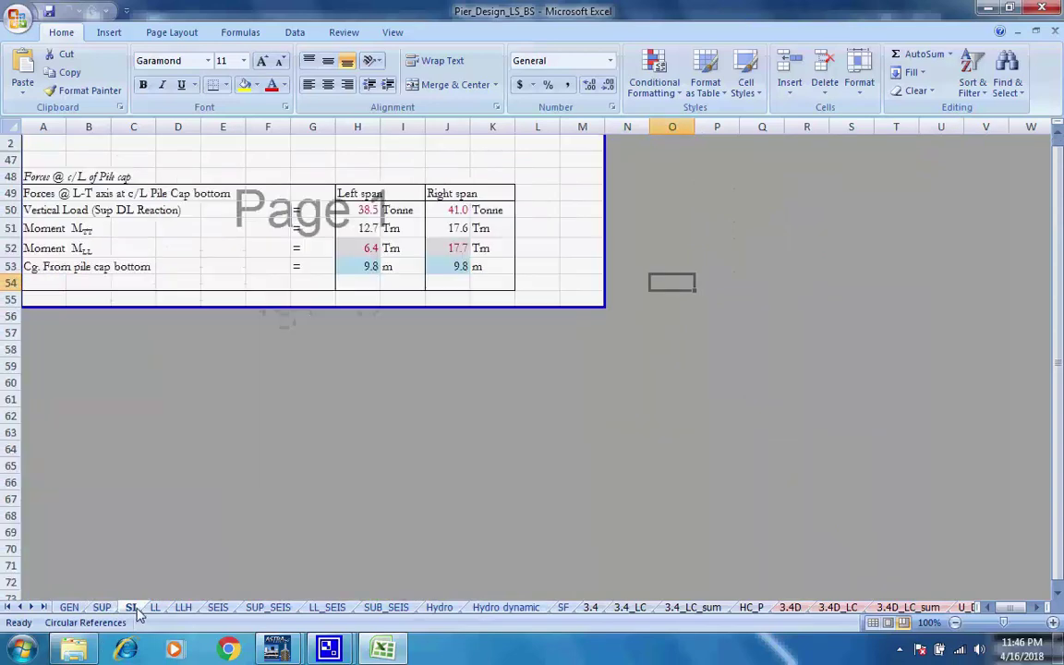
scroll(266, 386, up, 1)
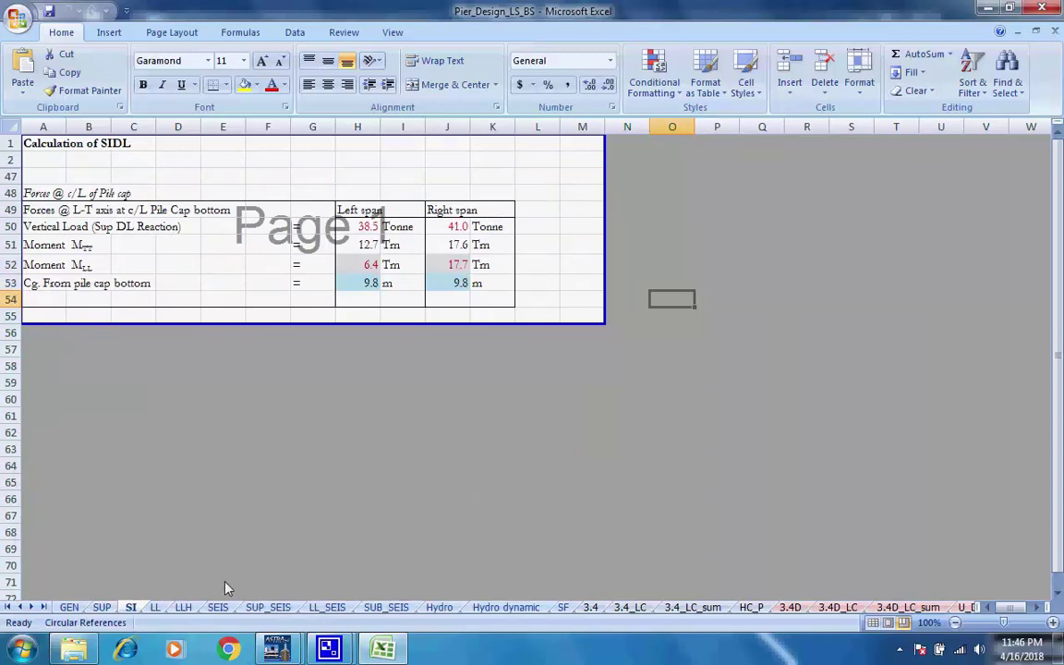
click(156, 607)
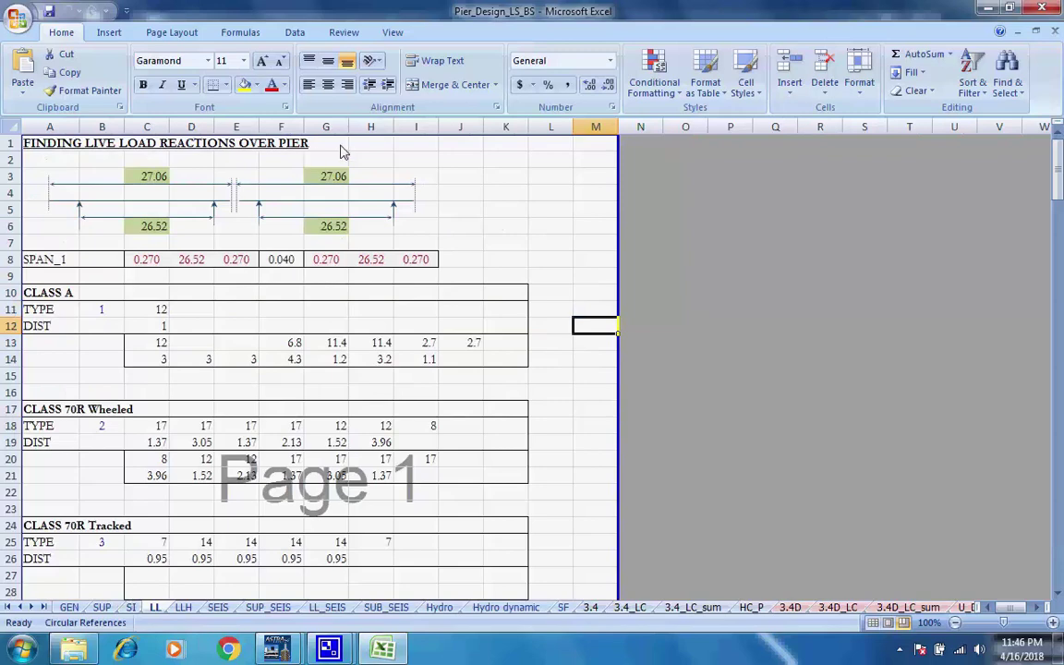
click(183, 607)
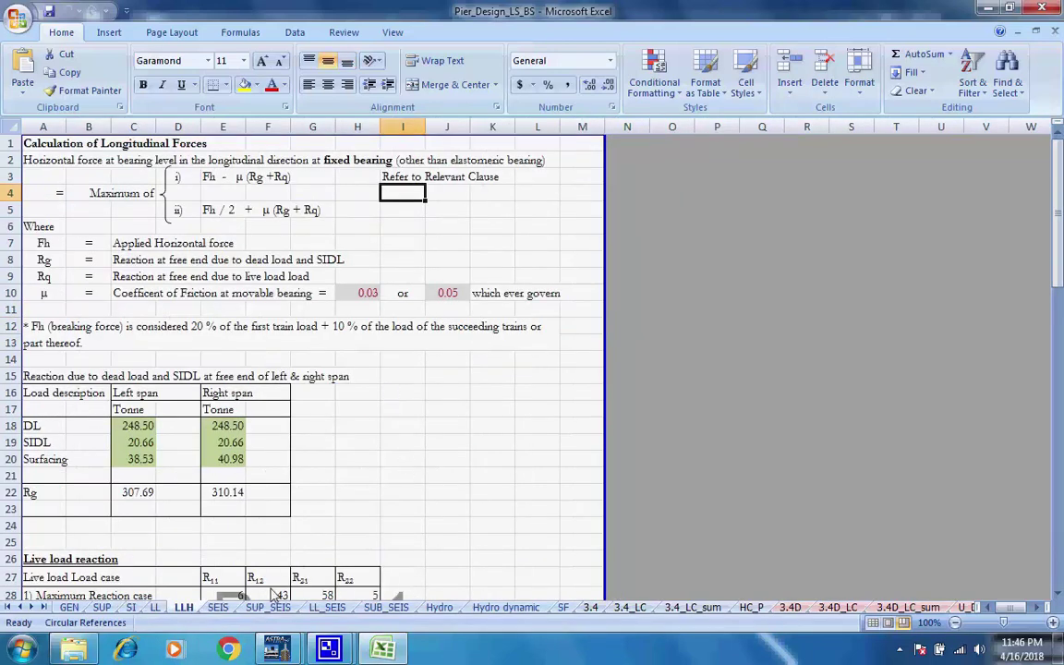
Step: Review the seismic force calculation and the superstructure seismic components on the SEIS and SUP_SEIS sheets
click(219, 607)
scroll(370, 463, up, 9)
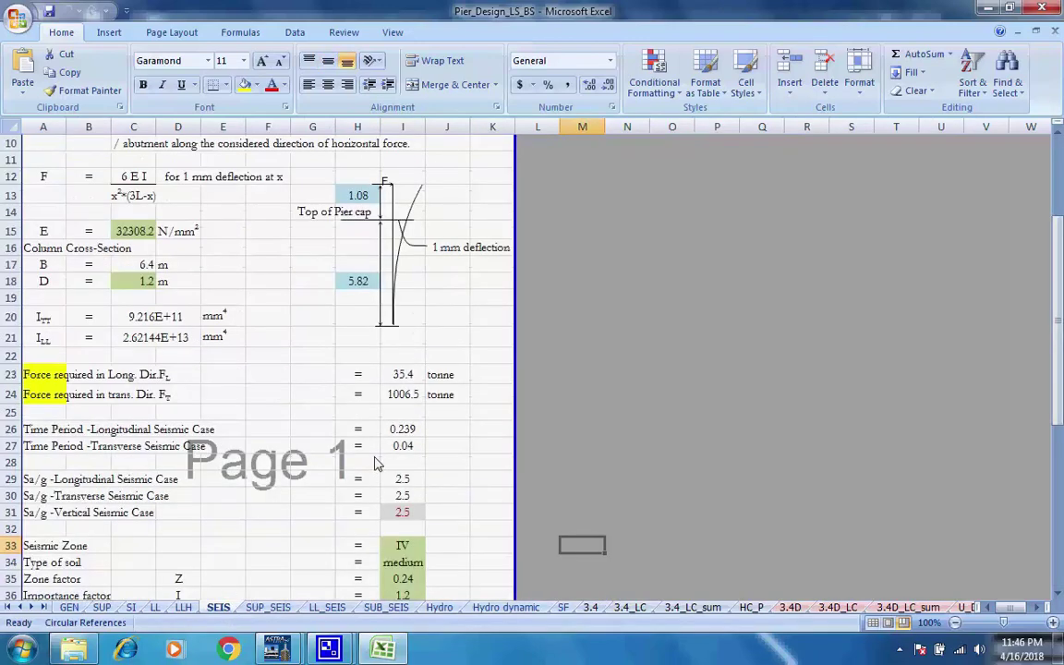
scroll(376, 463, up, 3)
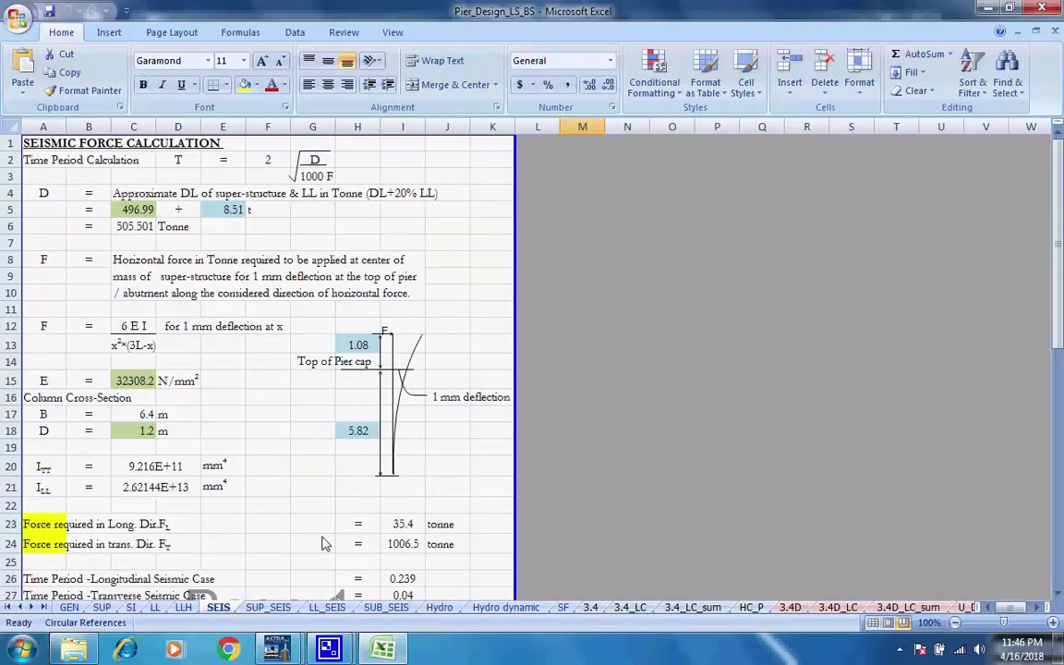
click(268, 607)
scroll(366, 524, up, 8)
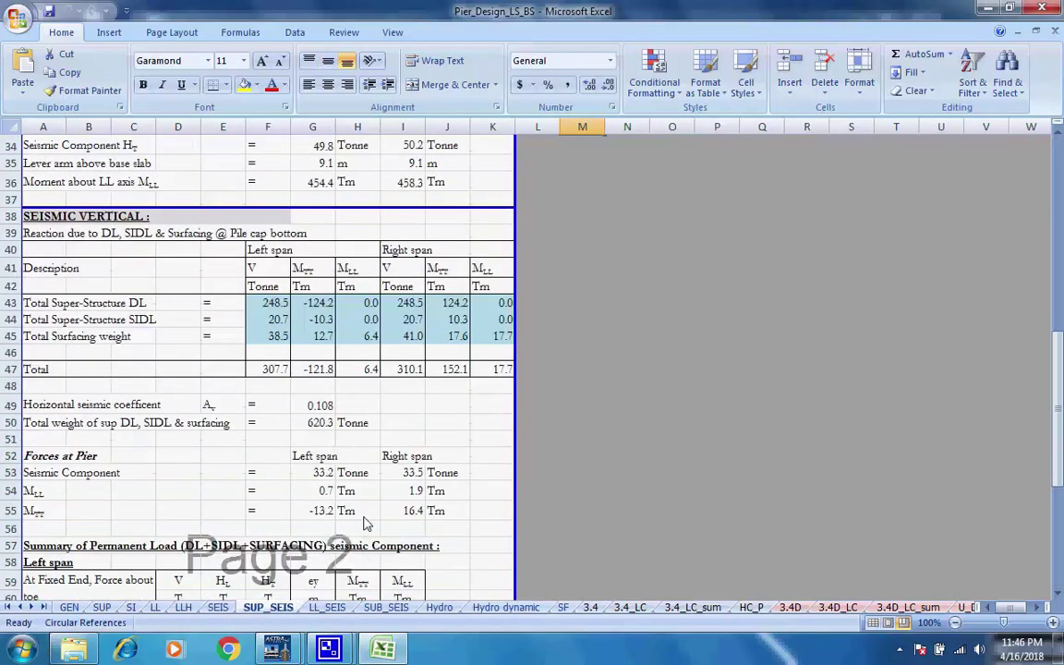
scroll(366, 524, up, 11)
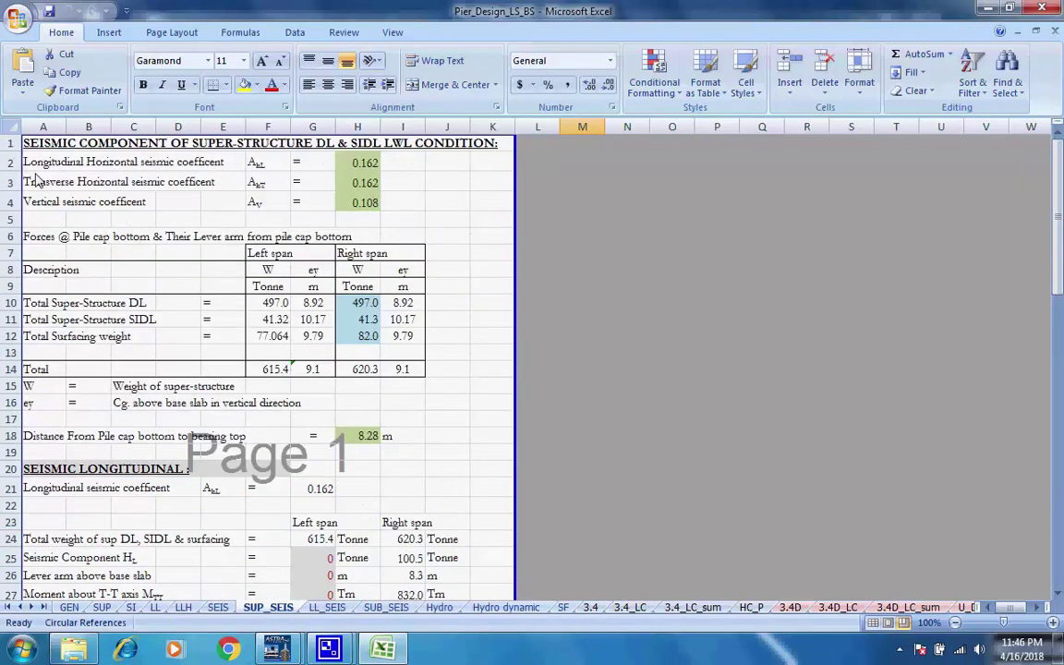
Step: Review the live load and substructure seismic components on the LL_SEIS and SUB_SEIS sheets
click(340, 608)
scroll(376, 452, up, 10)
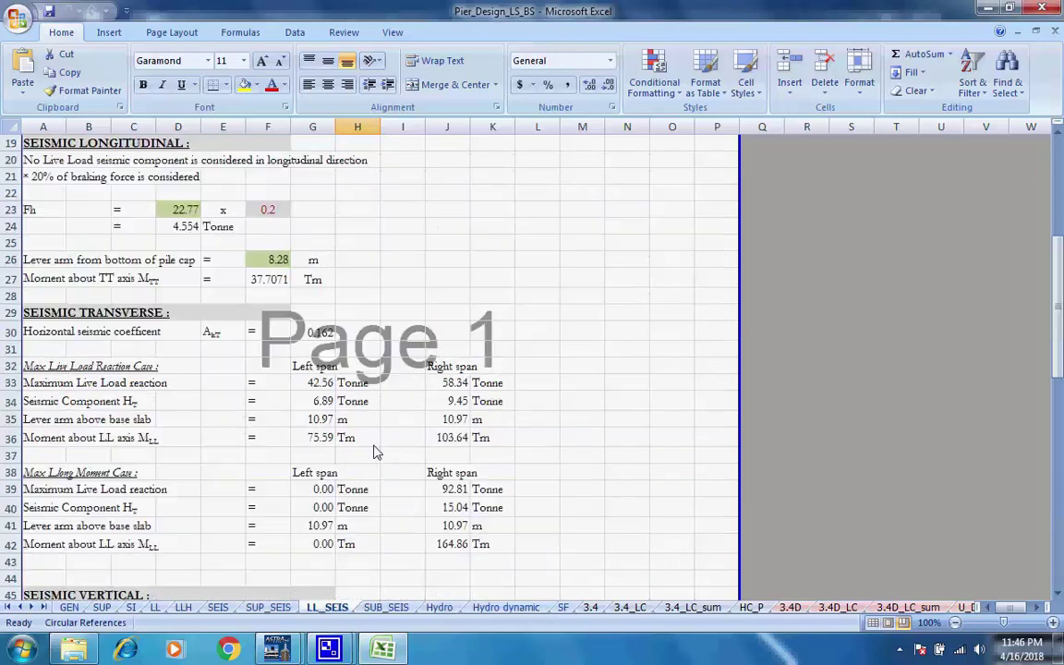
scroll(373, 452, up, 6)
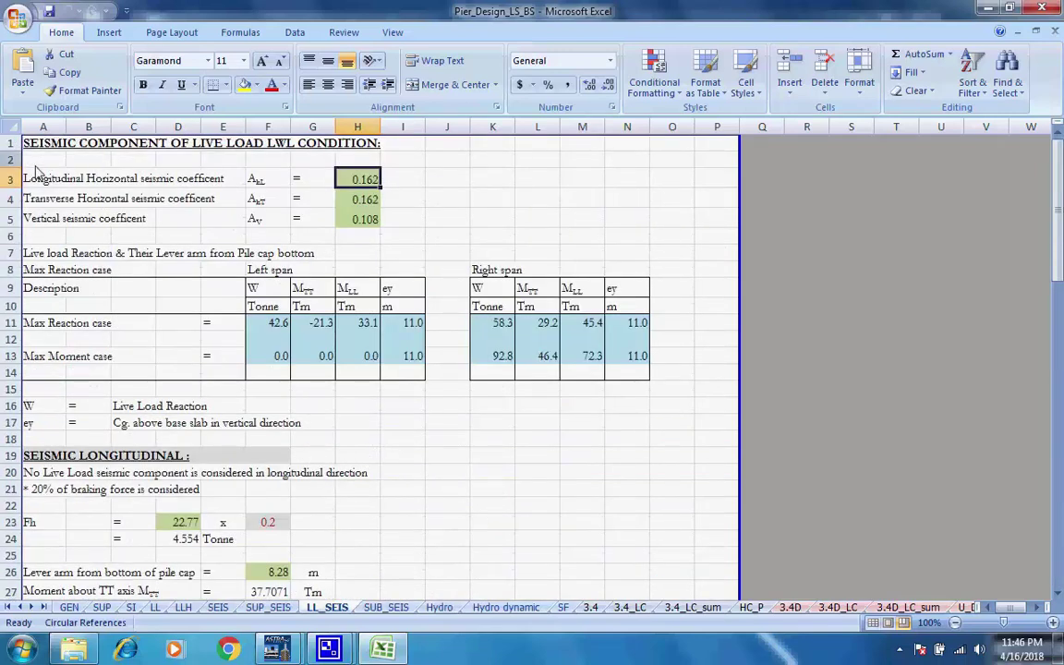
click(384, 608)
scroll(383, 467, up, 15)
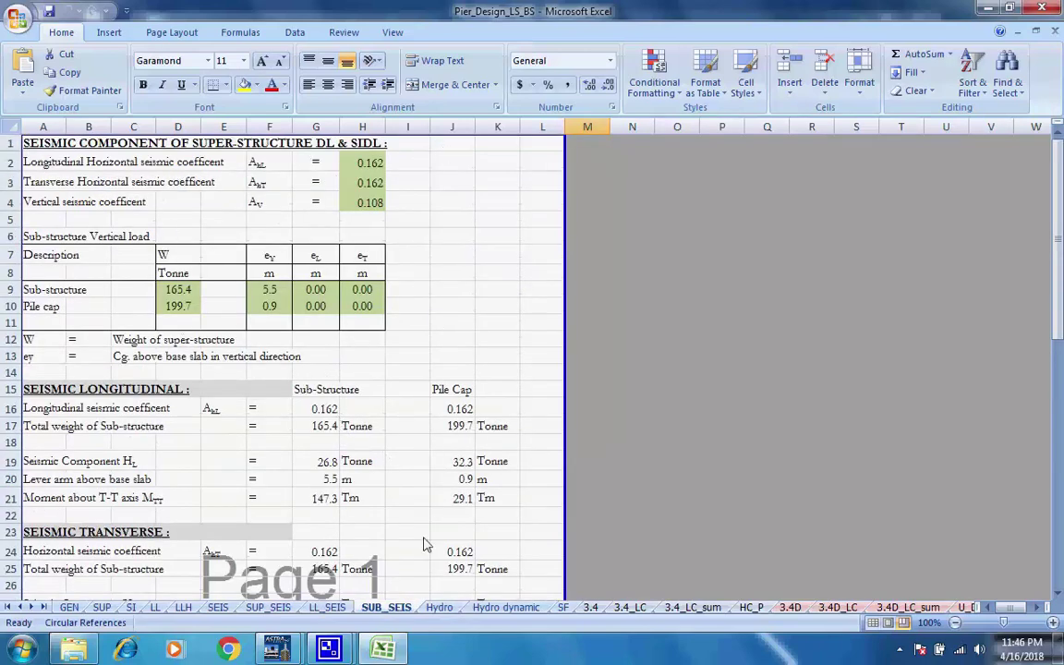
Step: Review the water current and hydrodynamic forces and the summary of forces on the Hydro, Hydro dynamic and SF sheets
click(439, 607)
scroll(344, 443, up, 7)
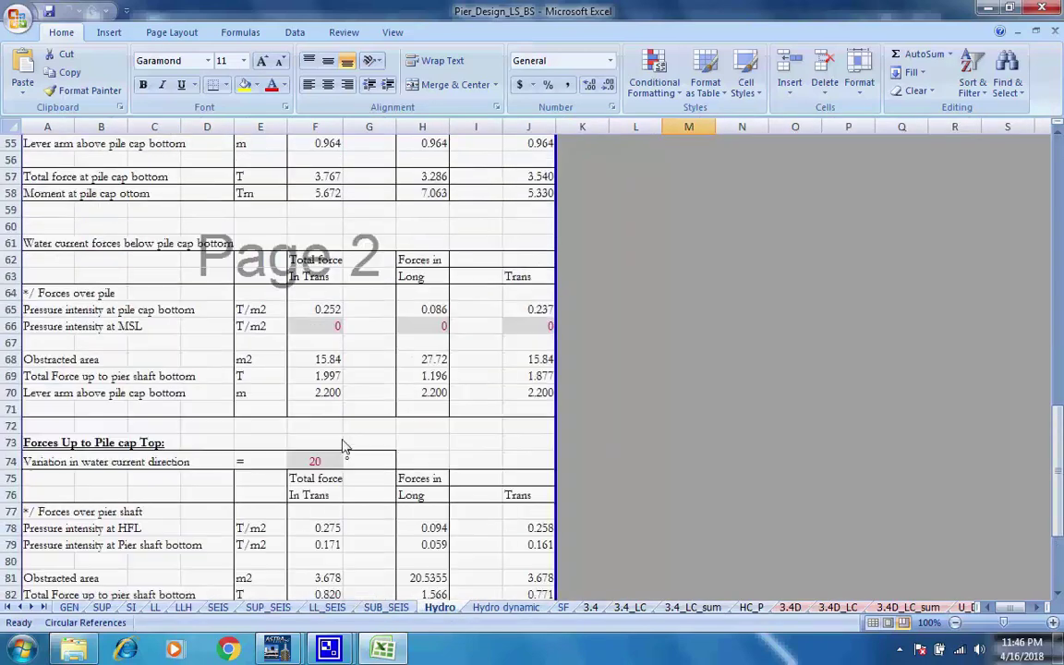
scroll(344, 448, up, 18)
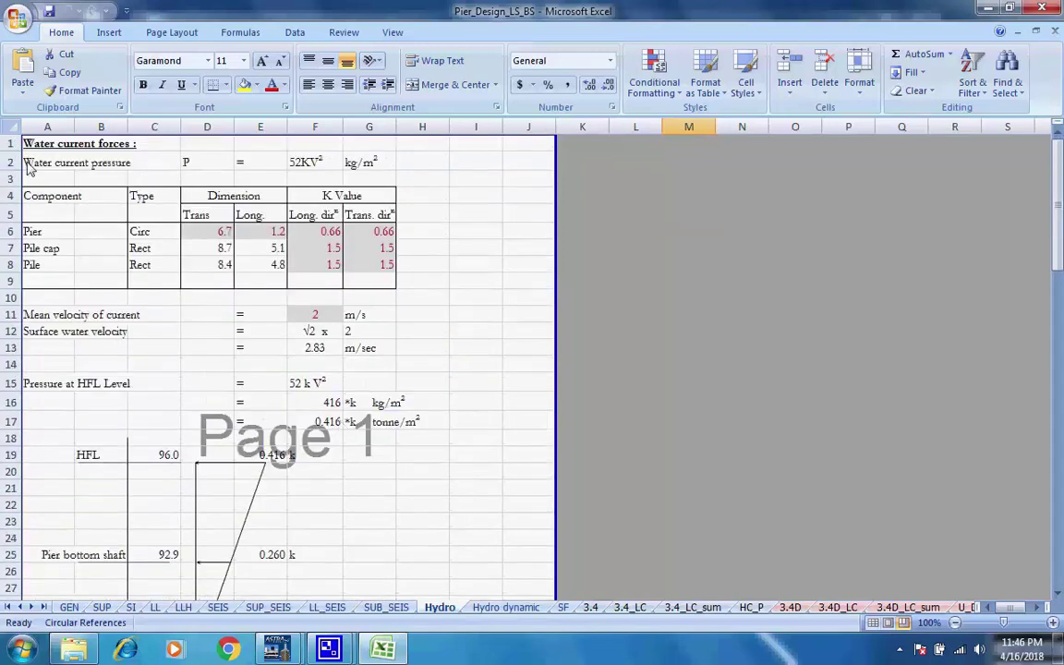
click(482, 607)
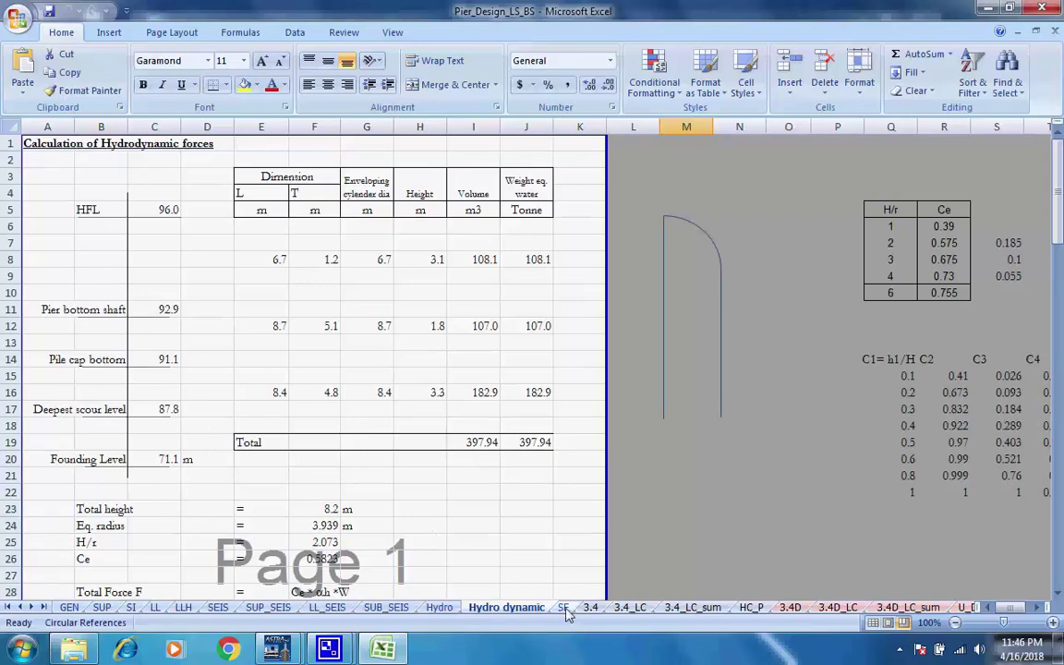
key(ctrl+Page_Down)
scroll(507, 545, up, 20)
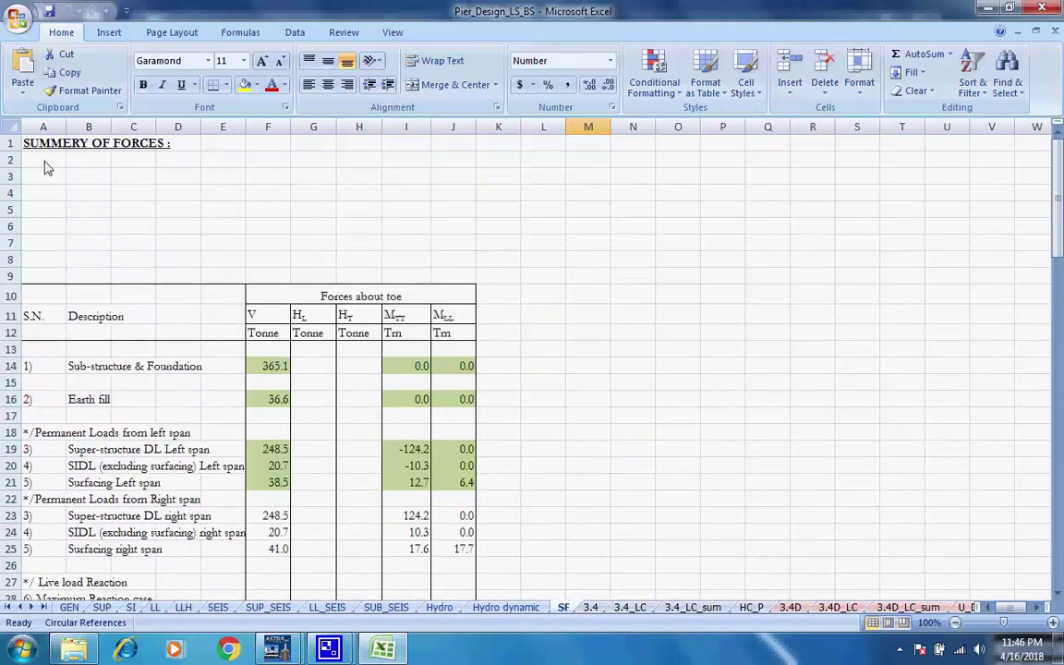
Step: Review the generation of load combinations for maximum pile capacity on the 3.4 and 3.4_LC sheets
click(592, 612)
scroll(608, 515, up, 20)
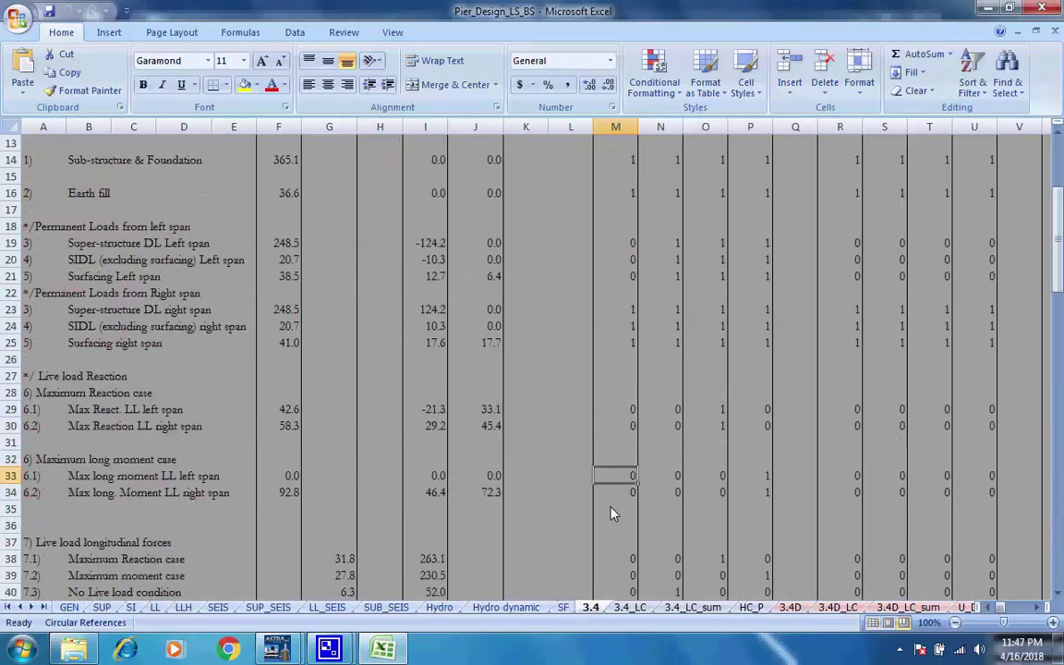
scroll(610, 514, up, 4)
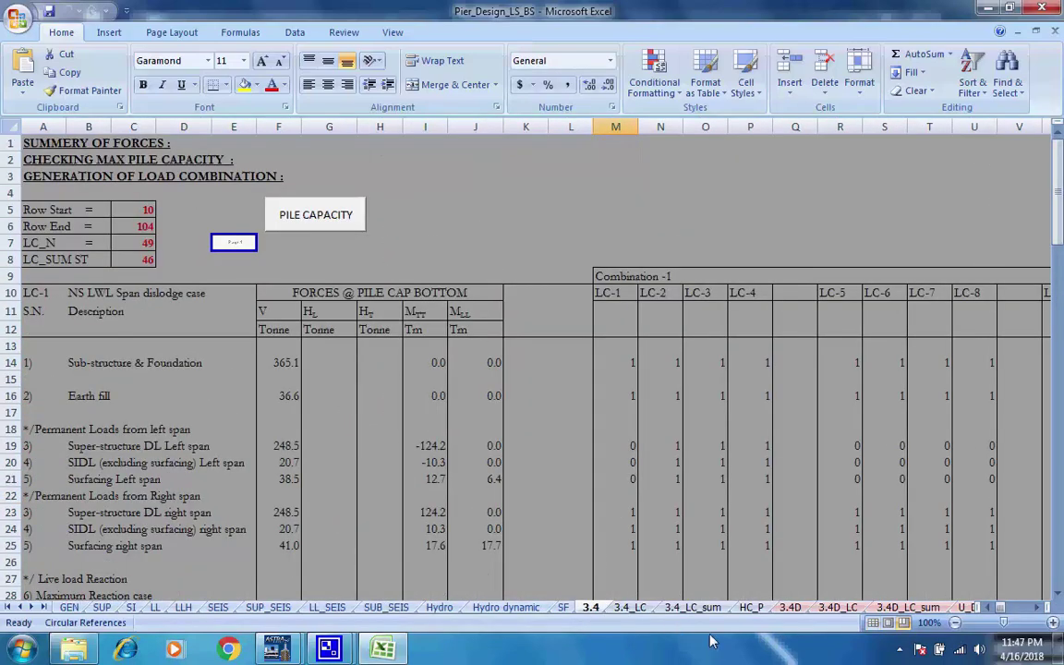
click(630, 607)
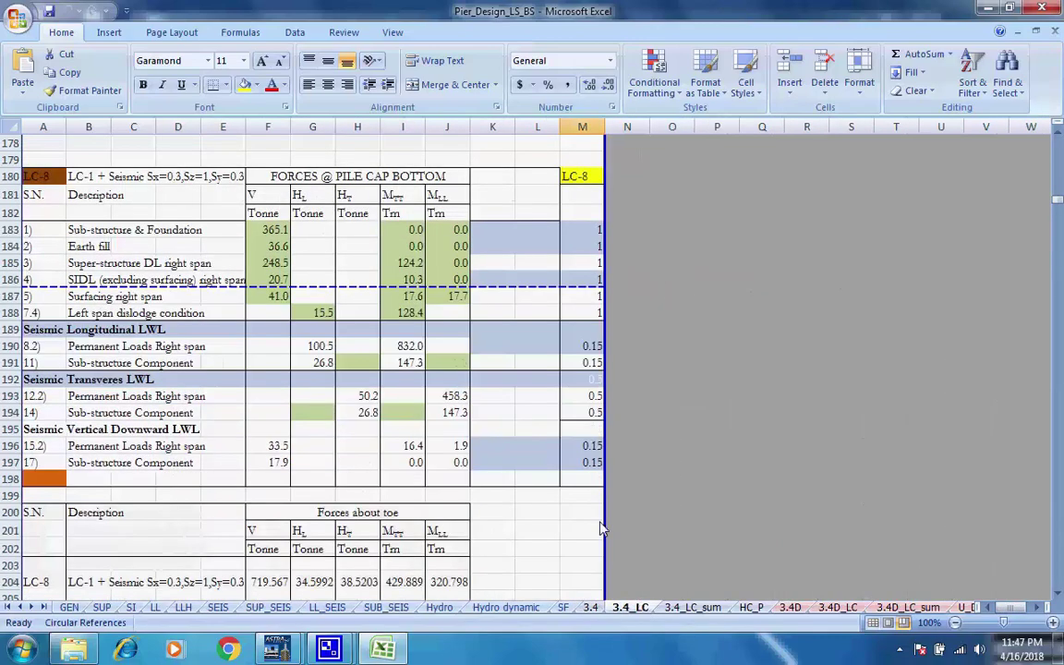
scroll(573, 516, up, 20)
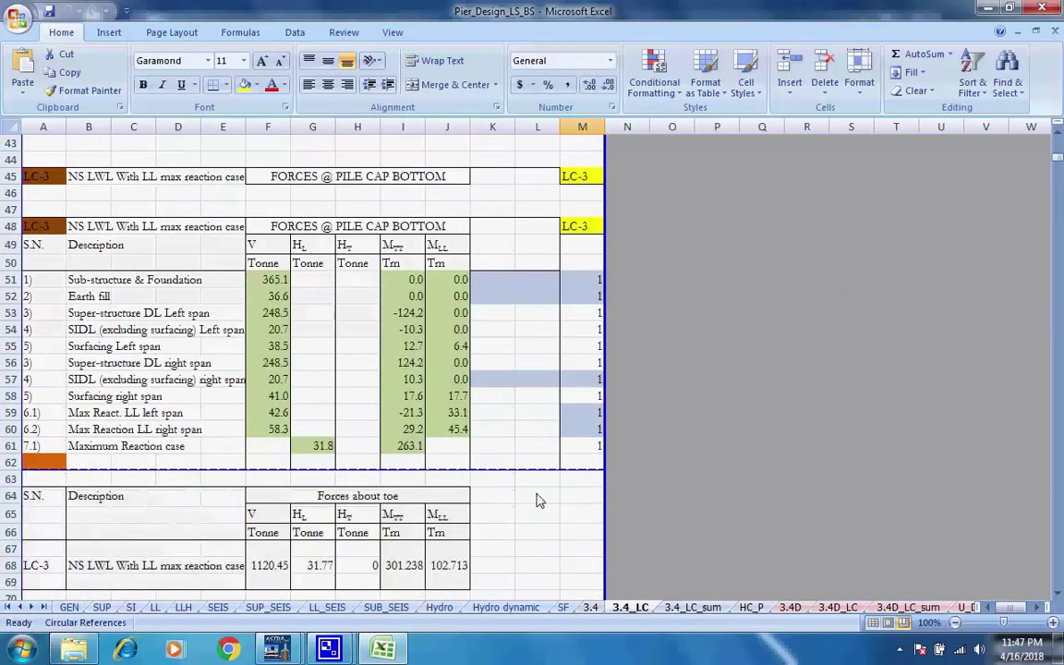
scroll(540, 501, up, 14)
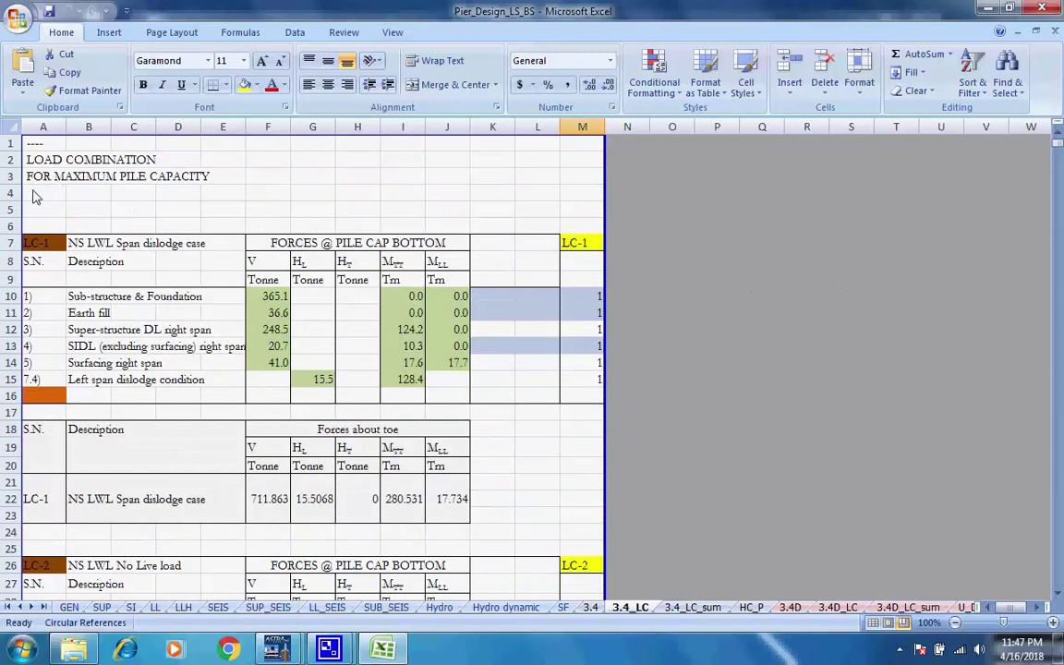
click(270, 182)
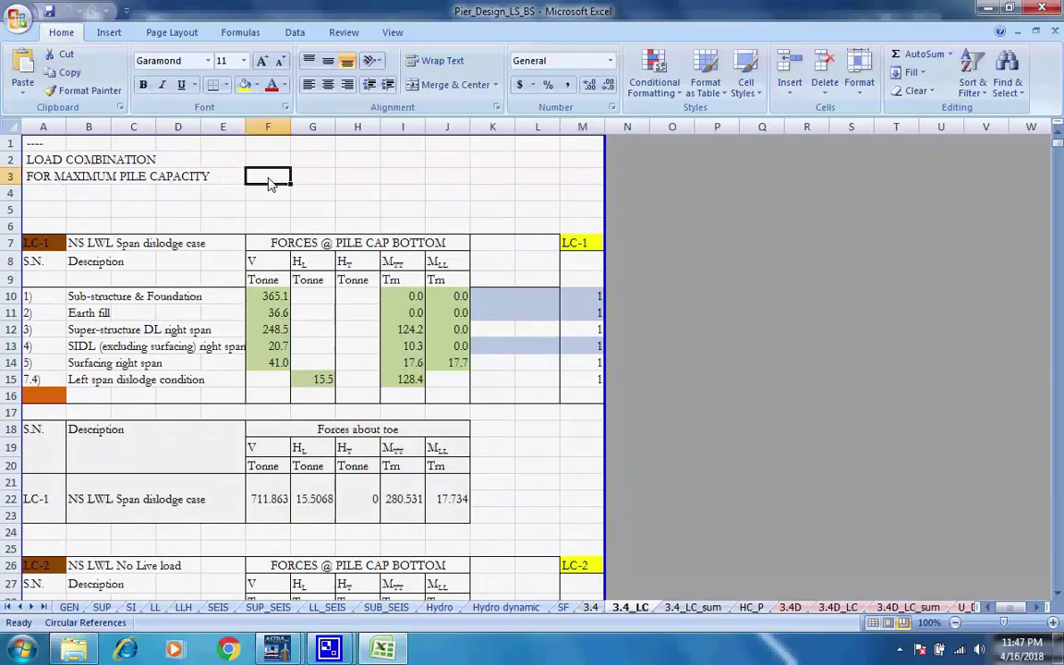
Step: Review the maximum and minimum pile reactions and the horizontal pile capacity check on the 3.4_LC_sum and HC_P sheets
click(684, 607)
scroll(471, 397, up, 18)
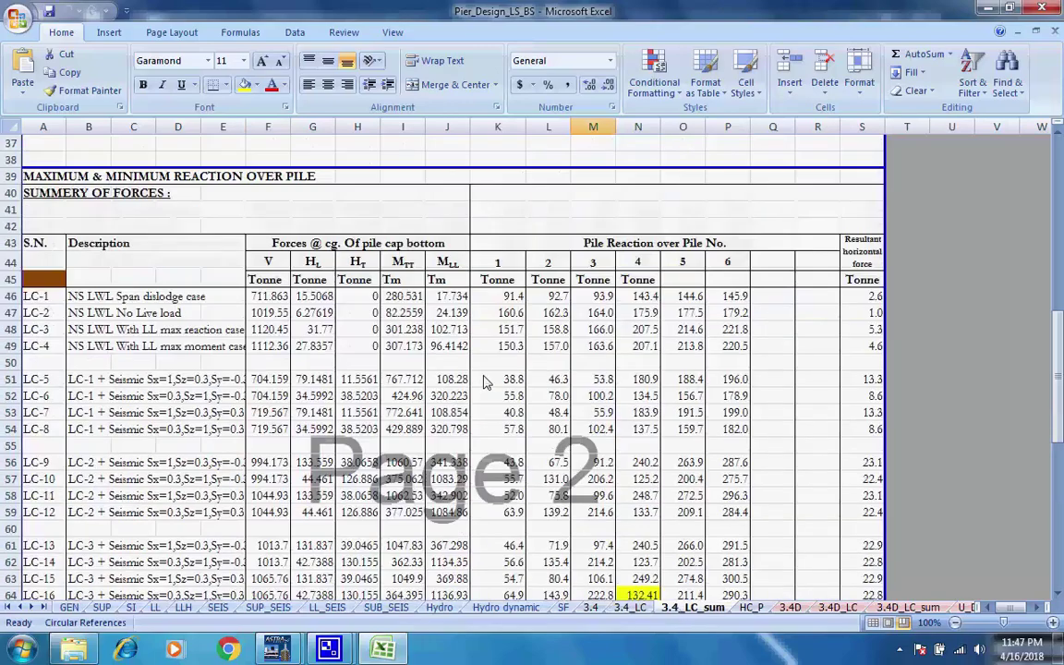
scroll(487, 382, up, 12)
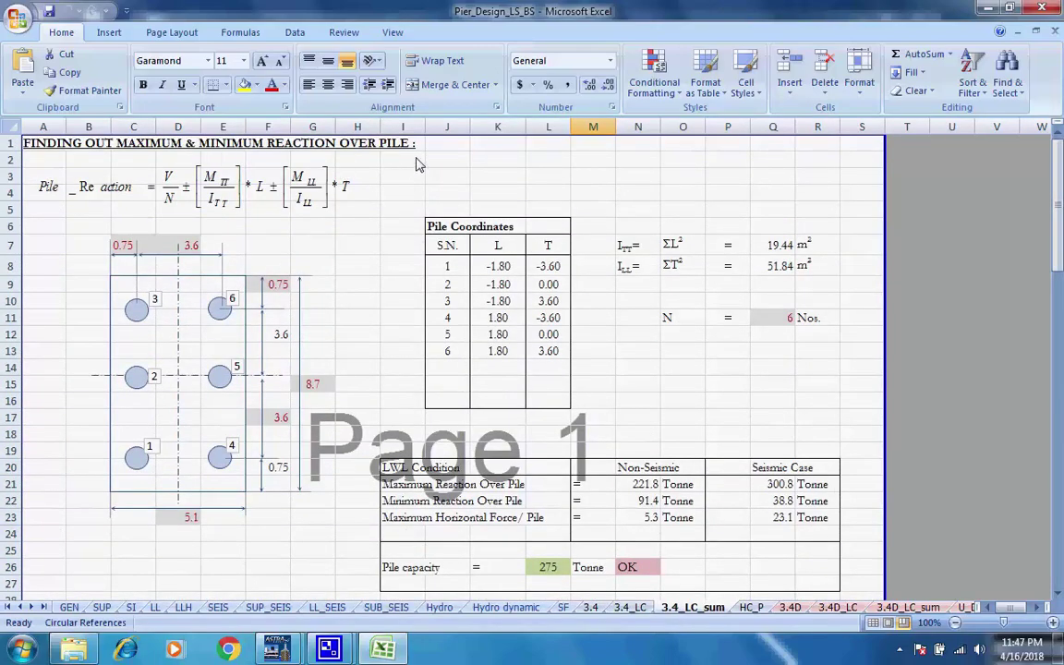
click(751, 607)
scroll(591, 378, up, 12)
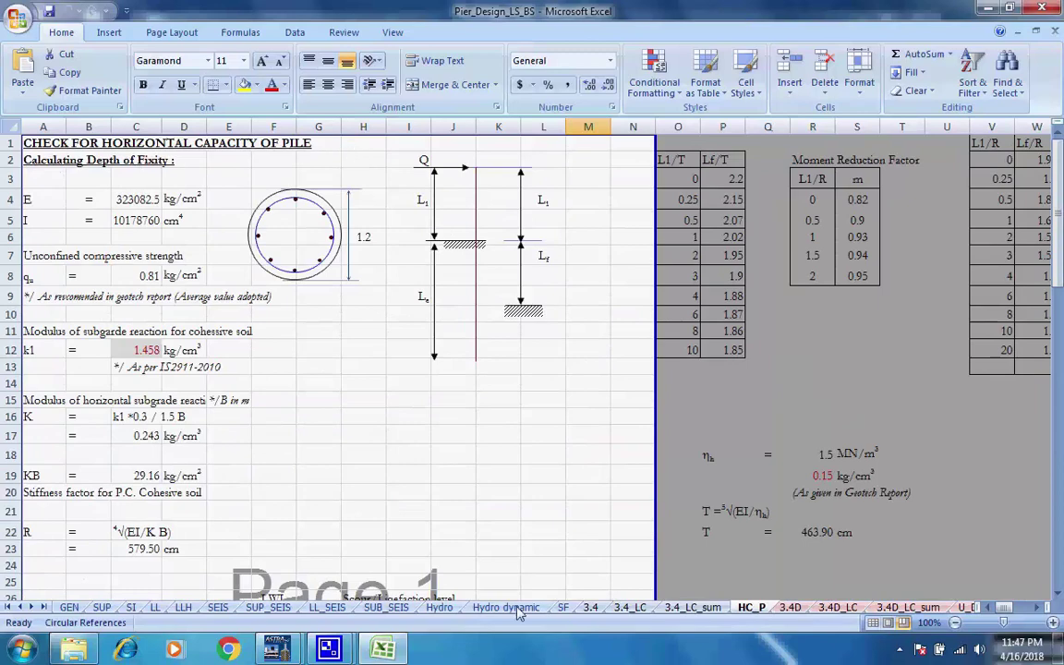
Step: Review the ULS load combinations and force summary for the pile and pile cap on the 3.4D, 3.4D_LC and 3.4D_LC_sum sheets
key(ctrl+Page_Down)
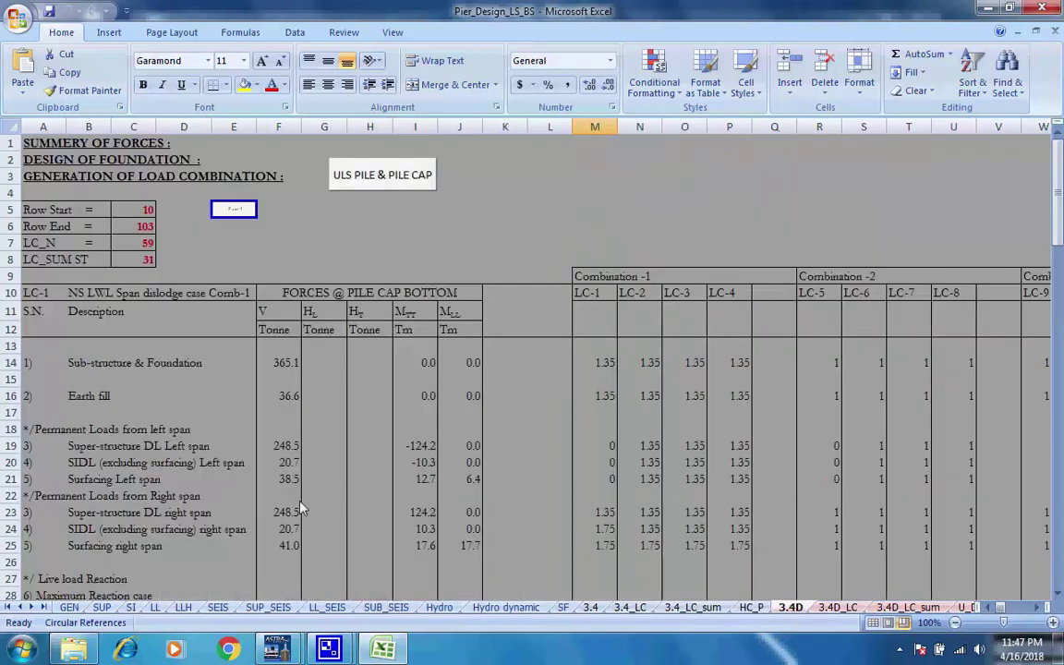
key(ctrl+Page_Down)
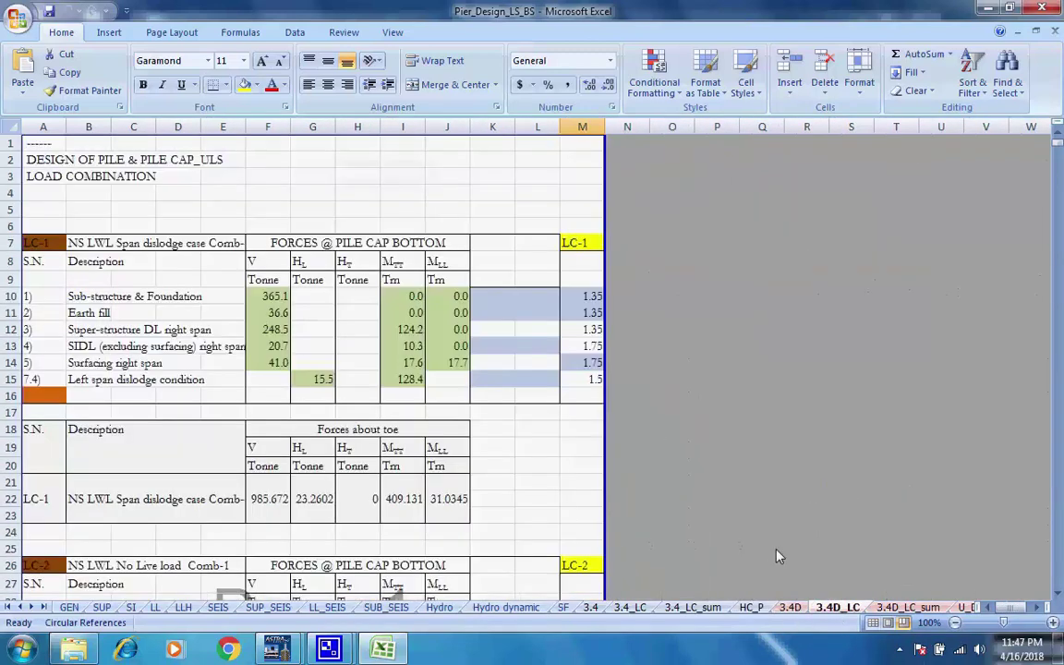
click(879, 608)
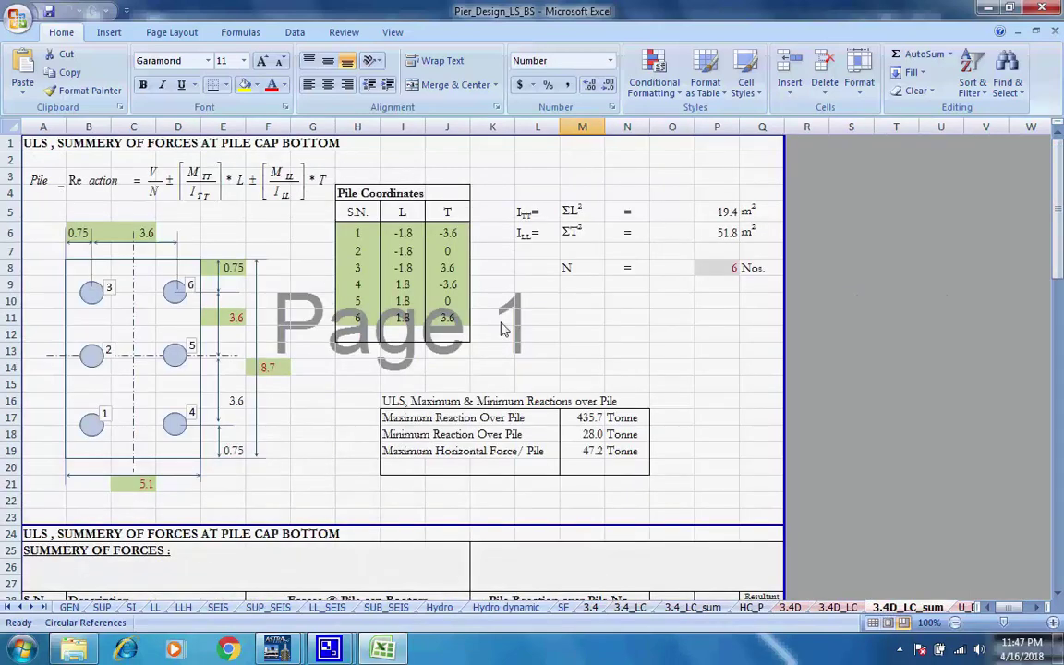
Step: Review the ULS design forces for the pile cap on the U_DF_PC sheet and bring the following design sheets within reach
key(ctrl+Page_Down)
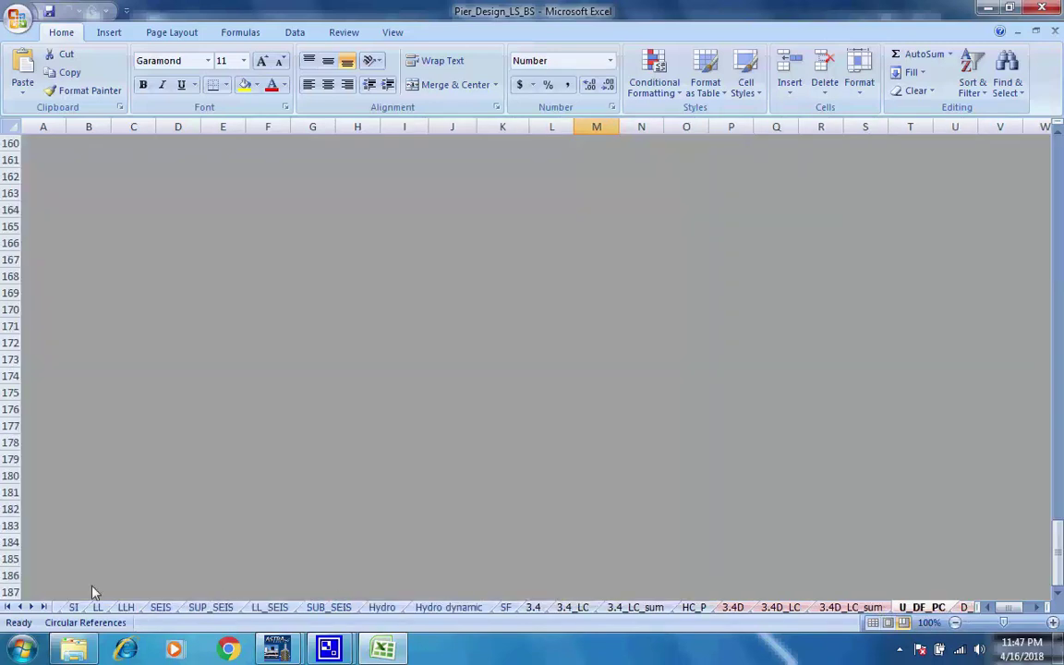
click(30, 607)
click(31, 608)
click(30, 607)
click(30, 607)
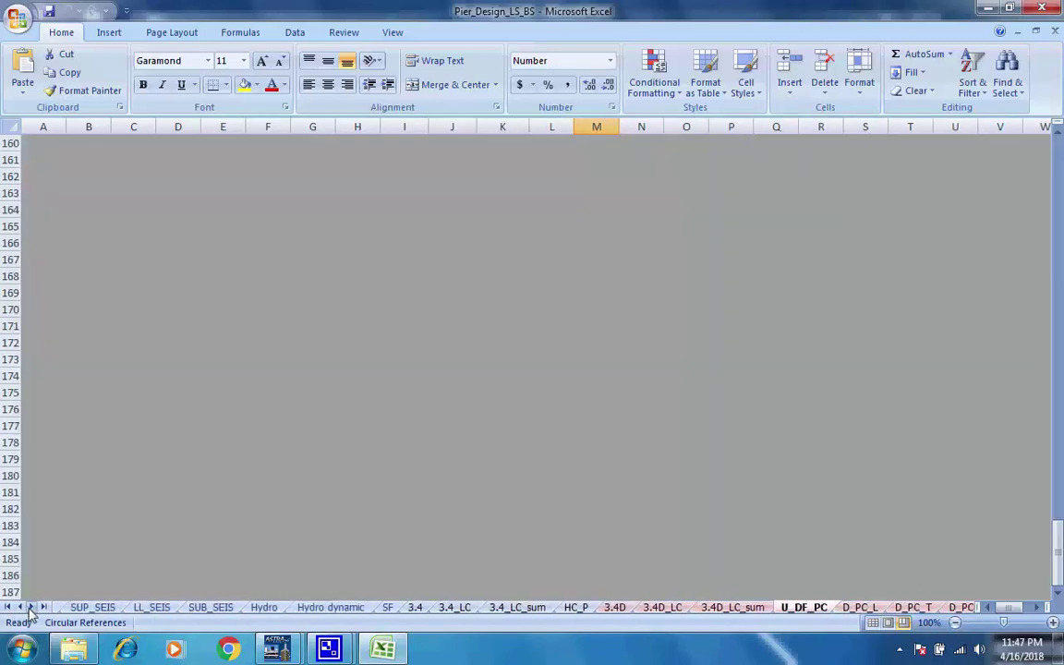
click(31, 607)
click(30, 607)
click(31, 607)
click(31, 607)
click(30, 607)
click(30, 607)
click(30, 607)
click(30, 607)
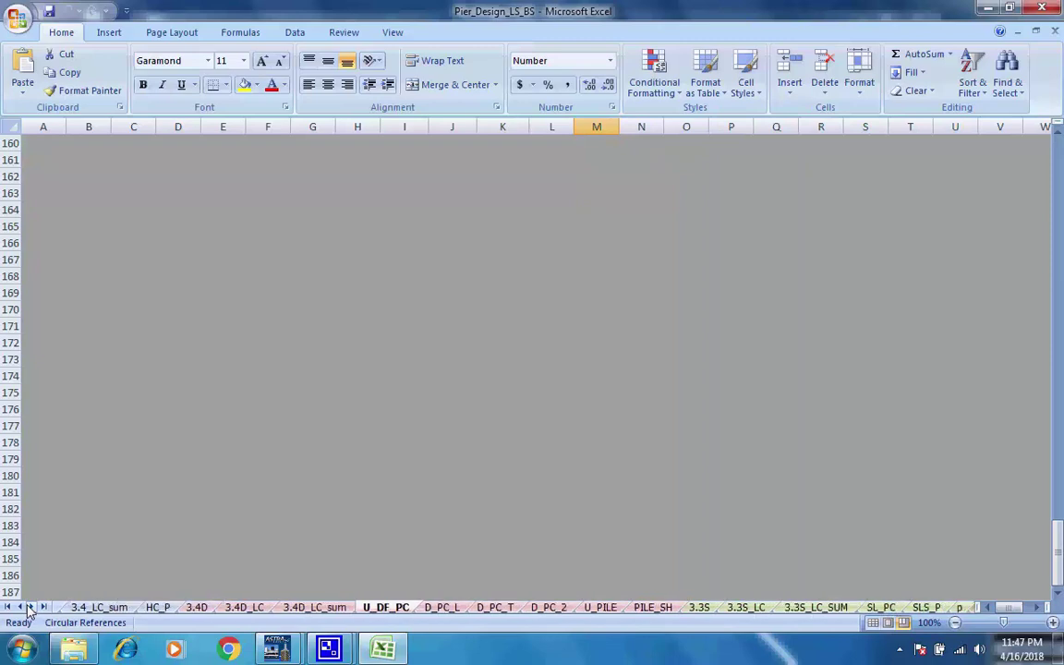
click(31, 608)
click(31, 607)
click(30, 607)
click(30, 607)
click(31, 608)
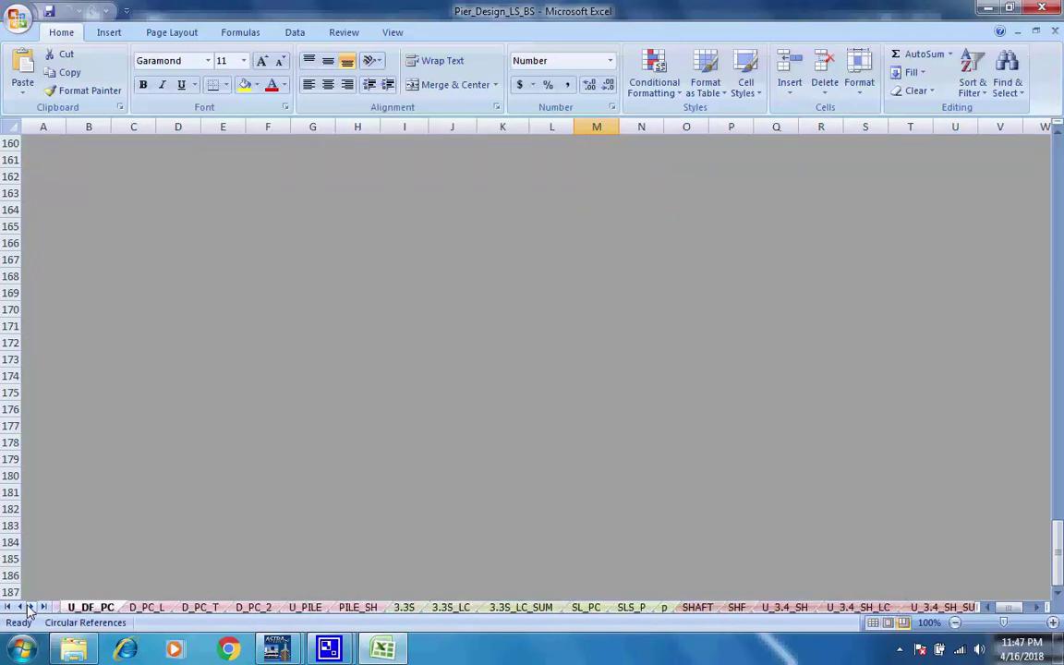
click(30, 607)
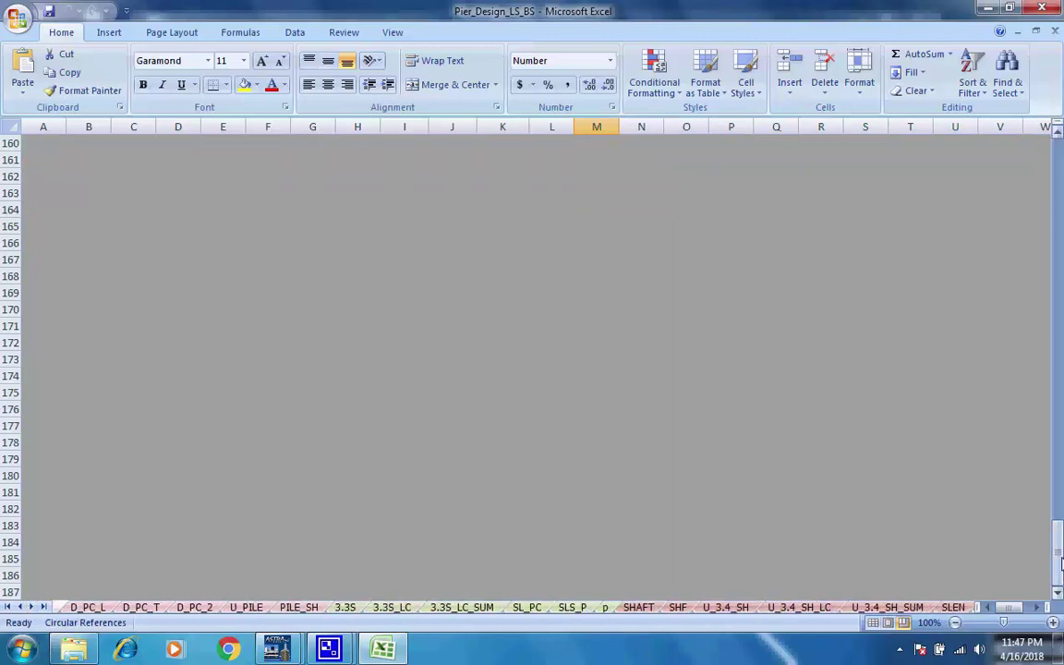
drag(1060, 559, 1060, 153)
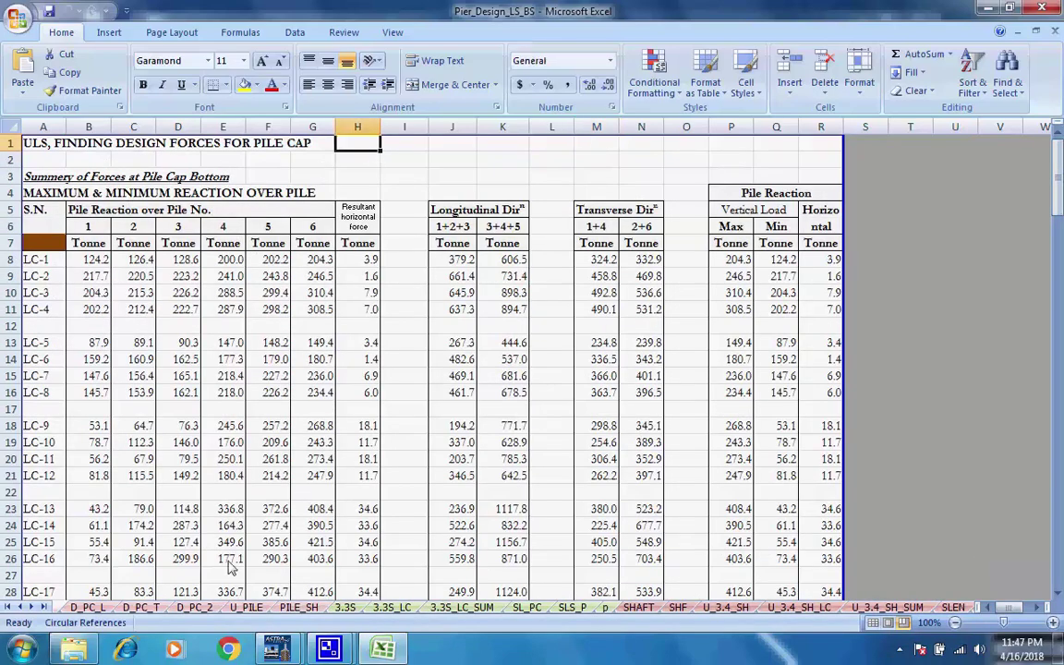
Step: Review the pile cap bending checks in both directions and the punching shear check on the D_PC_L, D_PC_T and D_PC_2 sheets
click(88, 607)
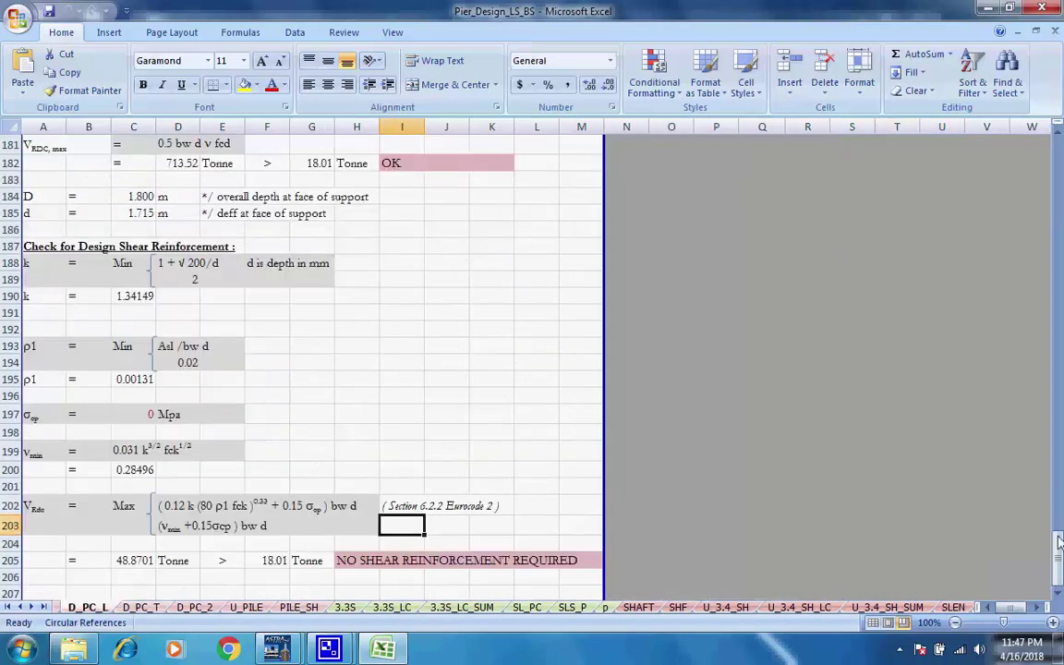
drag(1059, 559, 1060, 152)
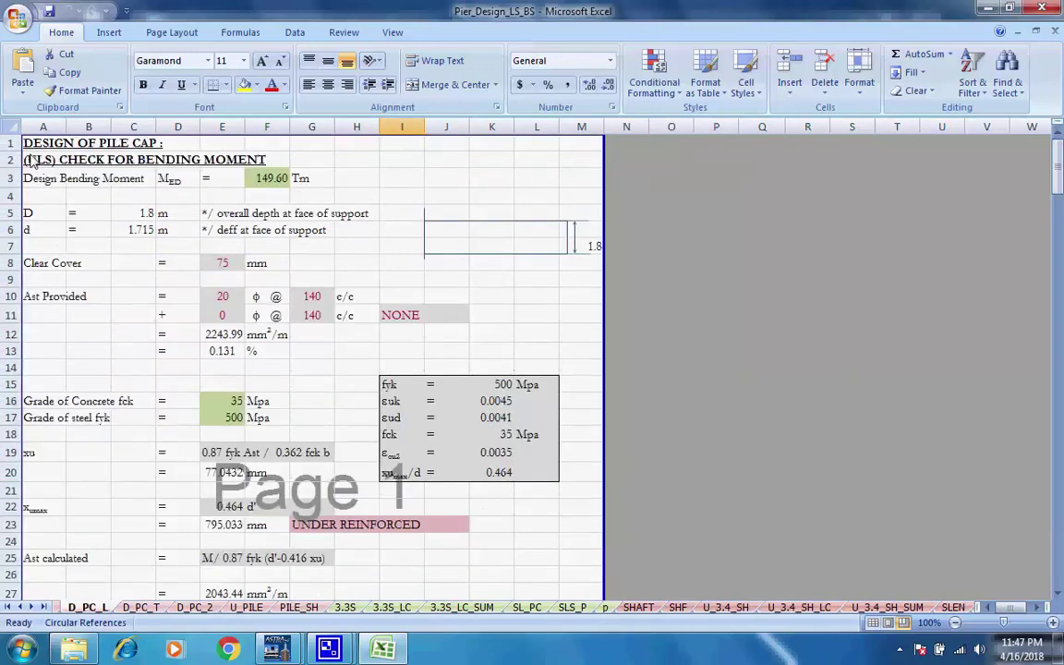
click(140, 607)
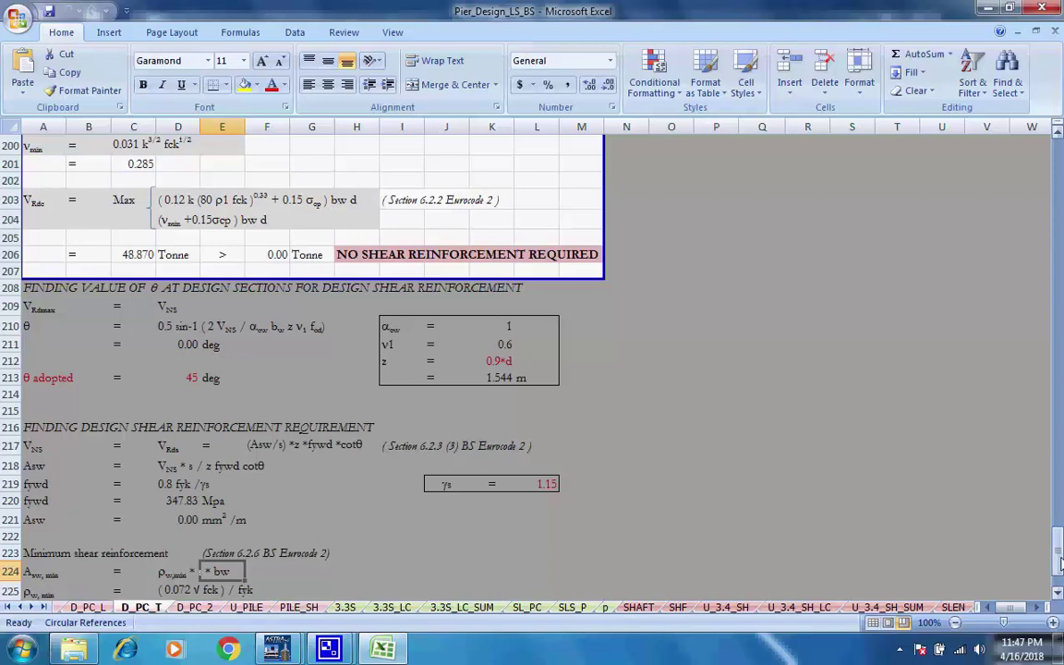
drag(1058, 565, 1058, 504)
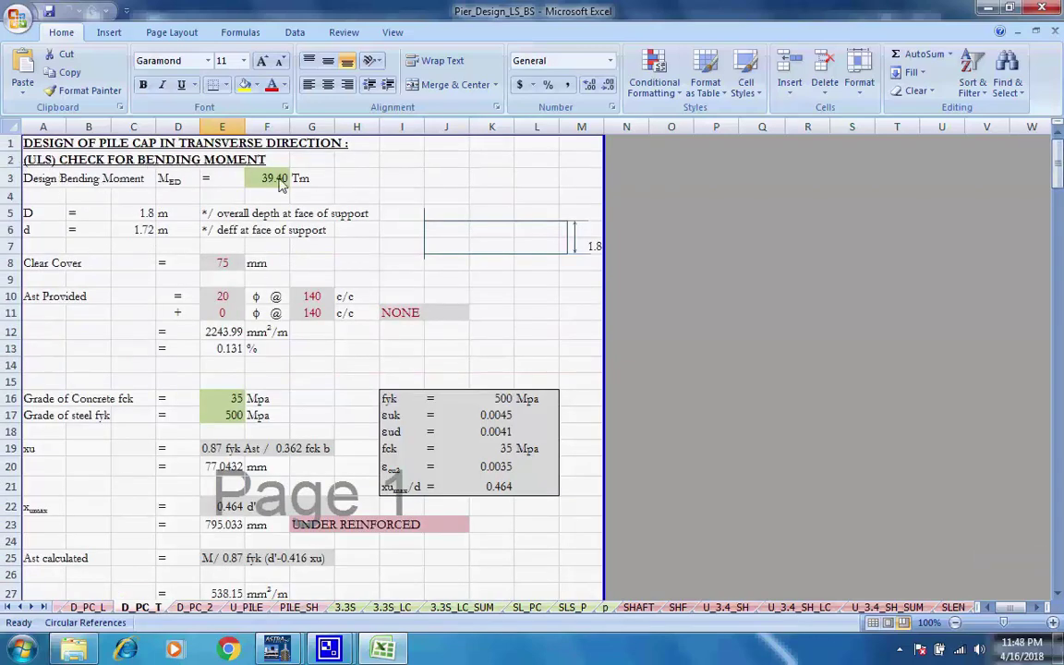
click(198, 609)
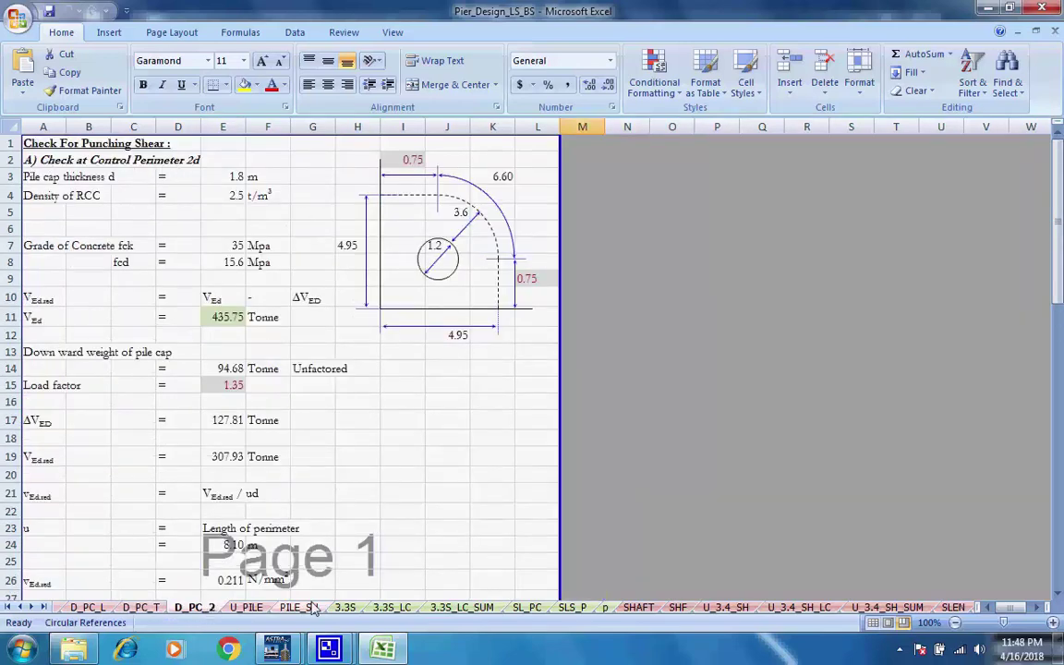
Step: Review the ULS pile moment capacity check and its interaction diagram on the U_PILE sheet
click(247, 608)
scroll(476, 515, up, 20)
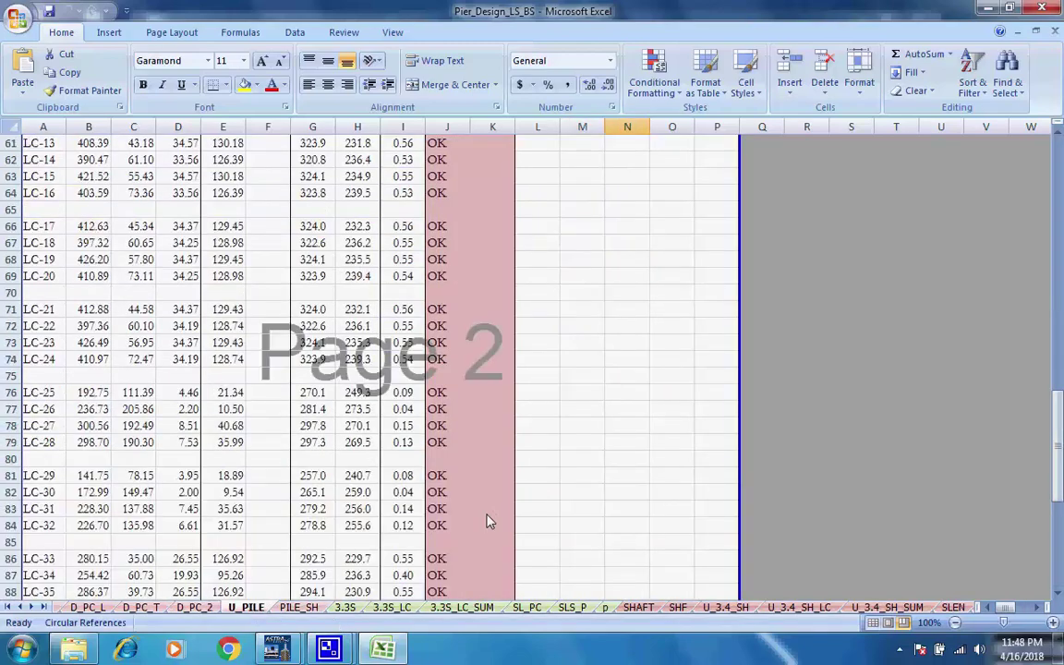
scroll(475, 511, down, 12)
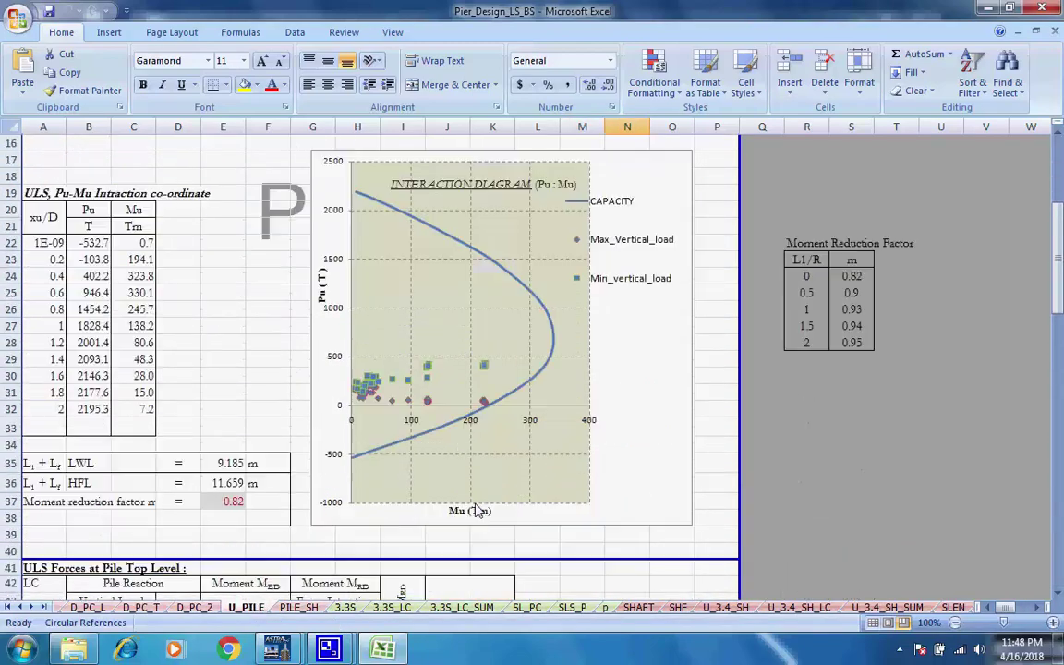
scroll(476, 511, up, 12)
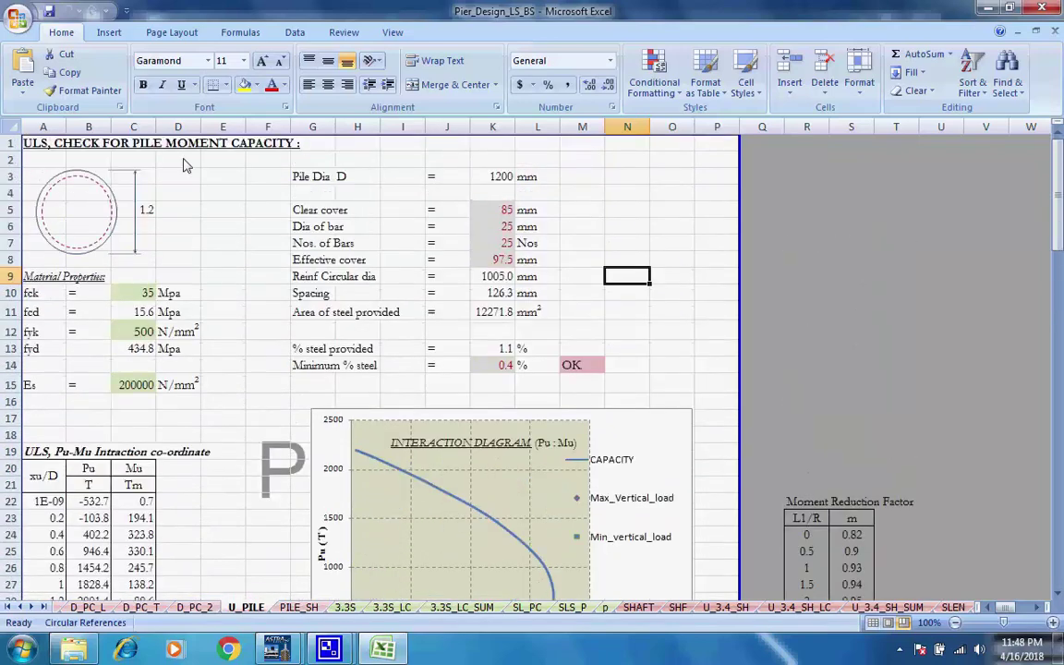
Step: Review the ULS shear force check and shear reinforcement of the pile on the PILE_SH sheet
click(299, 607)
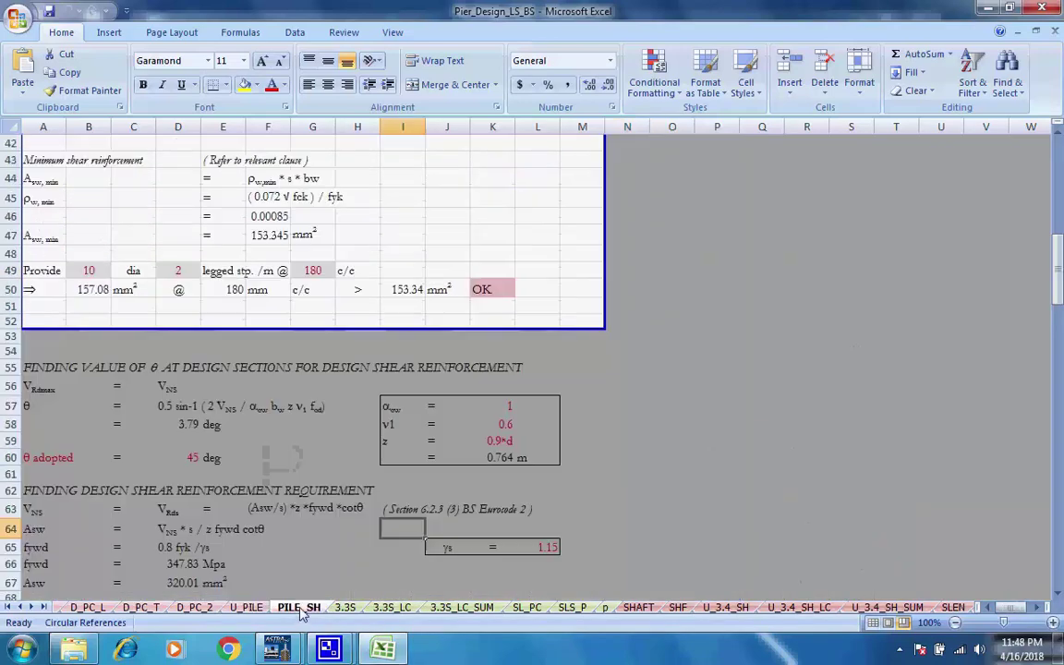
scroll(388, 531, up, 10)
scroll(421, 530, up, 6)
scroll(425, 536, down, 7)
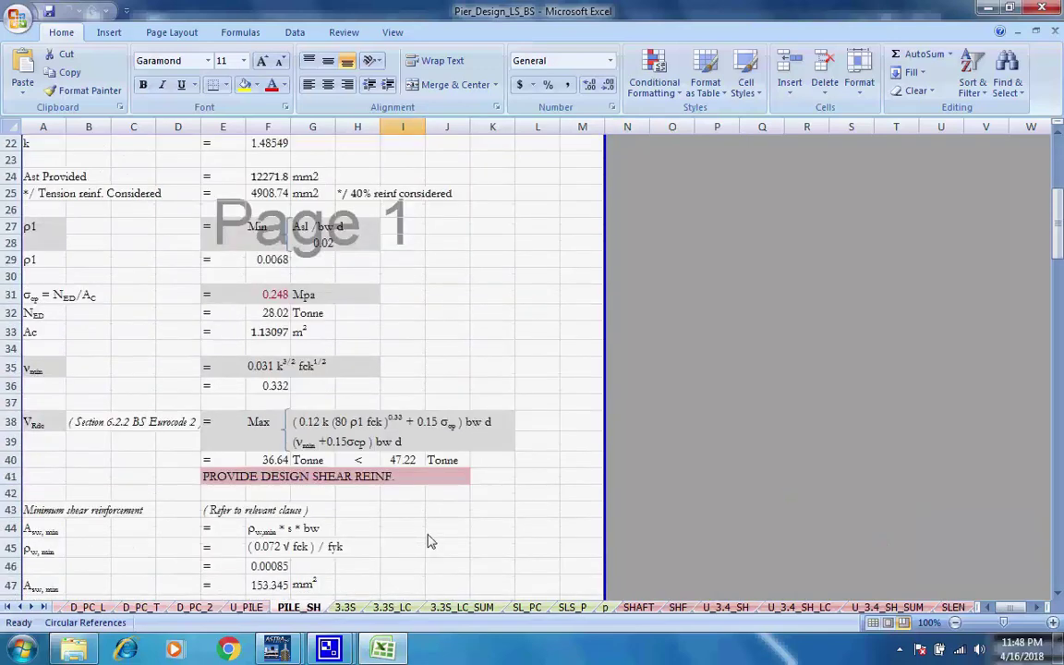
scroll(429, 541, up, 7)
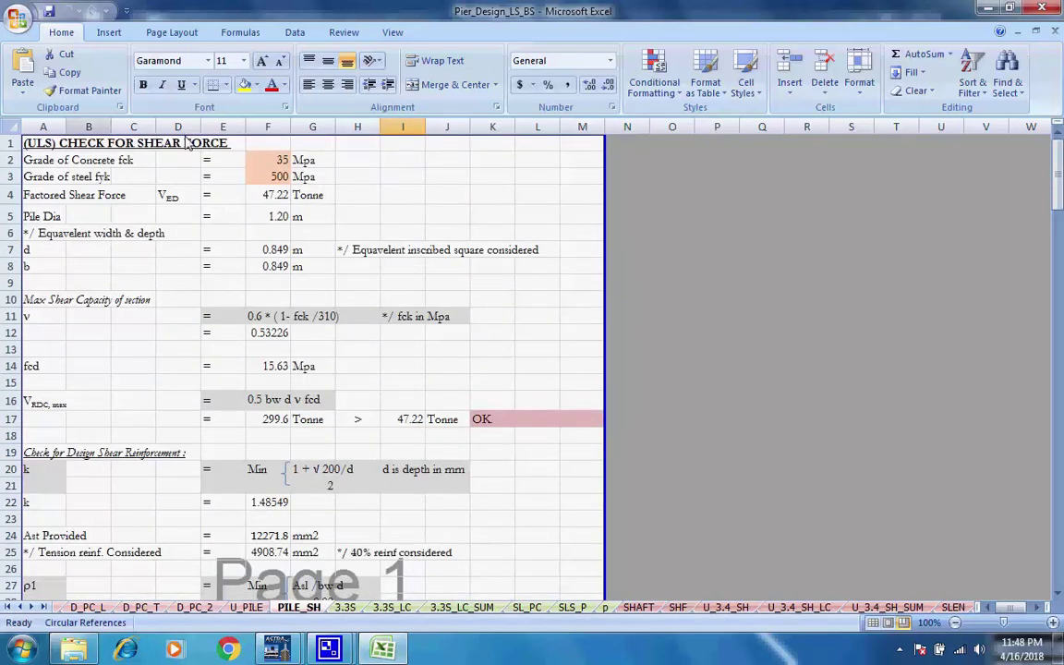
Step: Review the SLS load combinations and pile reactions on the 3.3S, 3.3S_LC and 3.3S_LC_SUM sheets
click(345, 607)
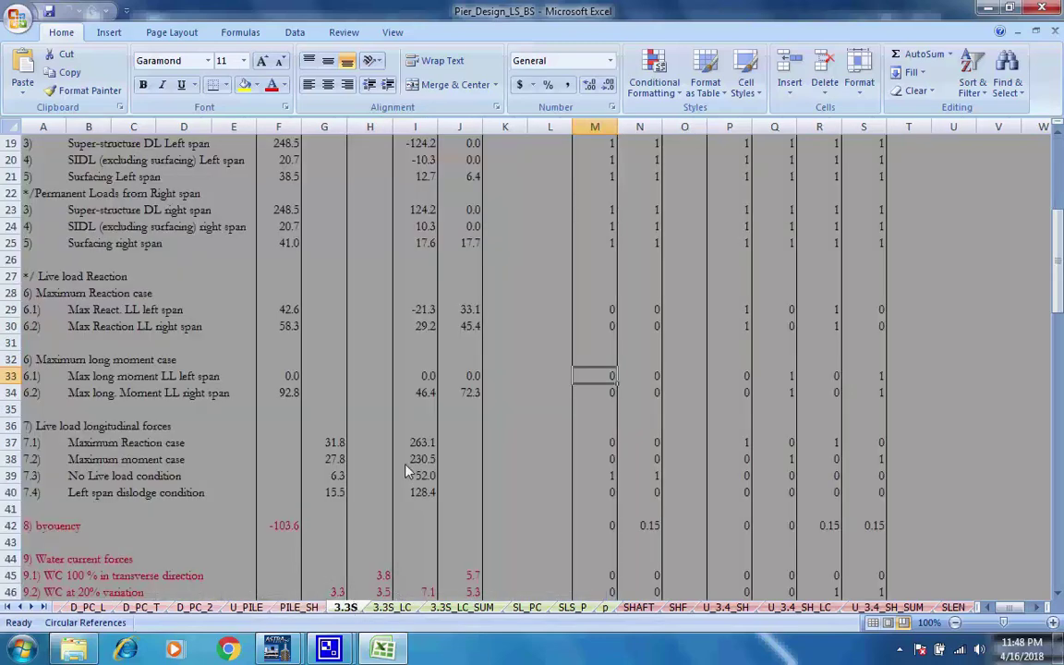
click(392, 607)
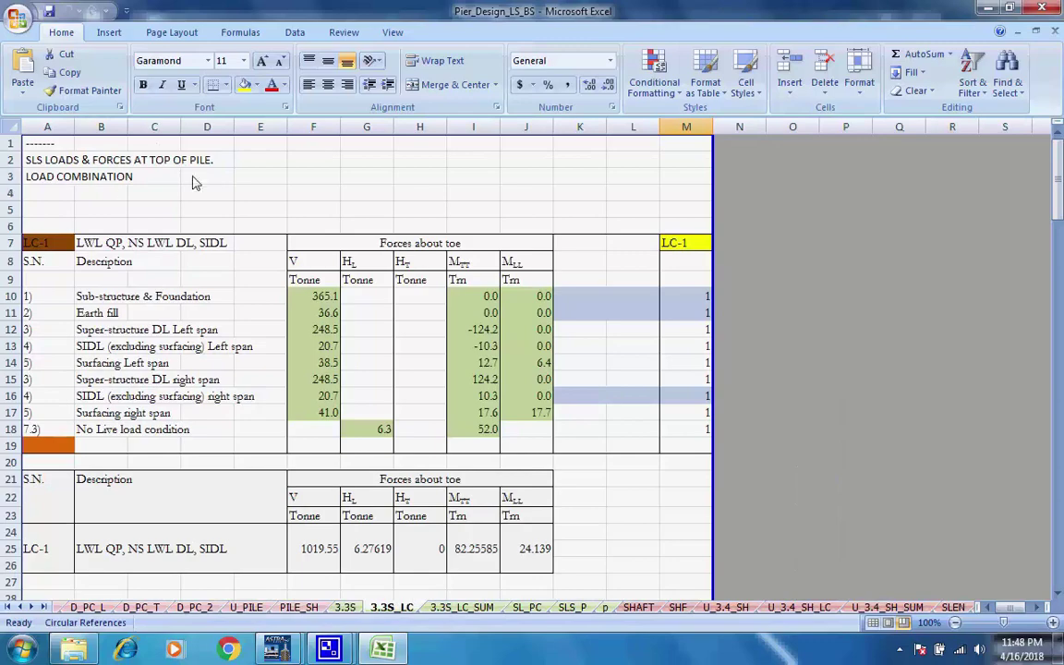
click(462, 607)
scroll(432, 414, up, 5)
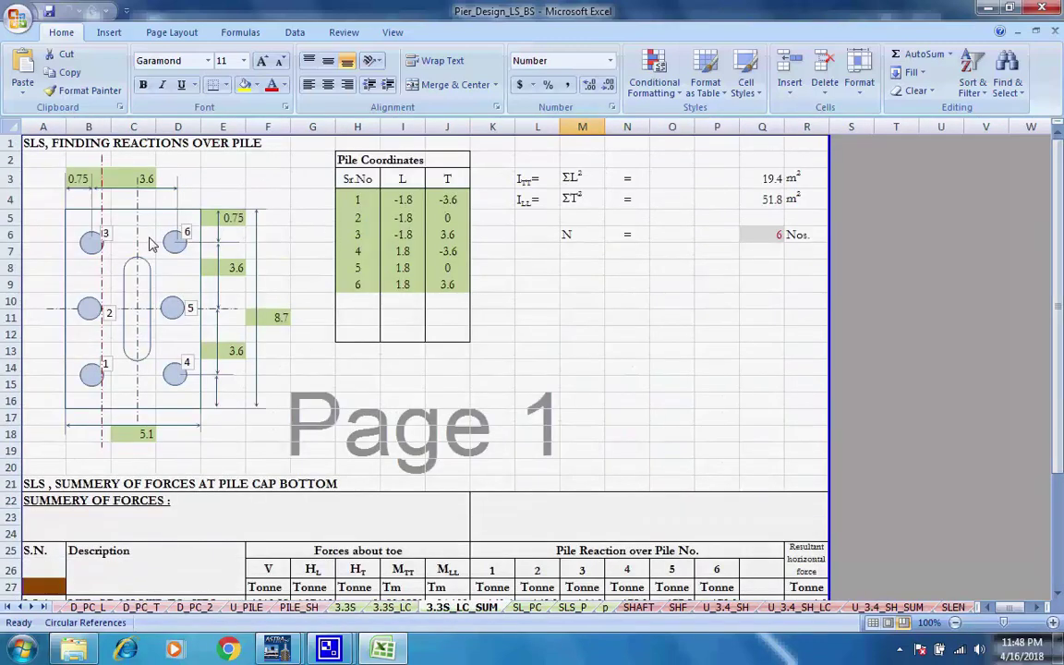
Step: Review the SLS reactions over the piles and the pile stress check on the SL_PC and SLS_P sheets
click(527, 609)
scroll(500, 473, up, 20)
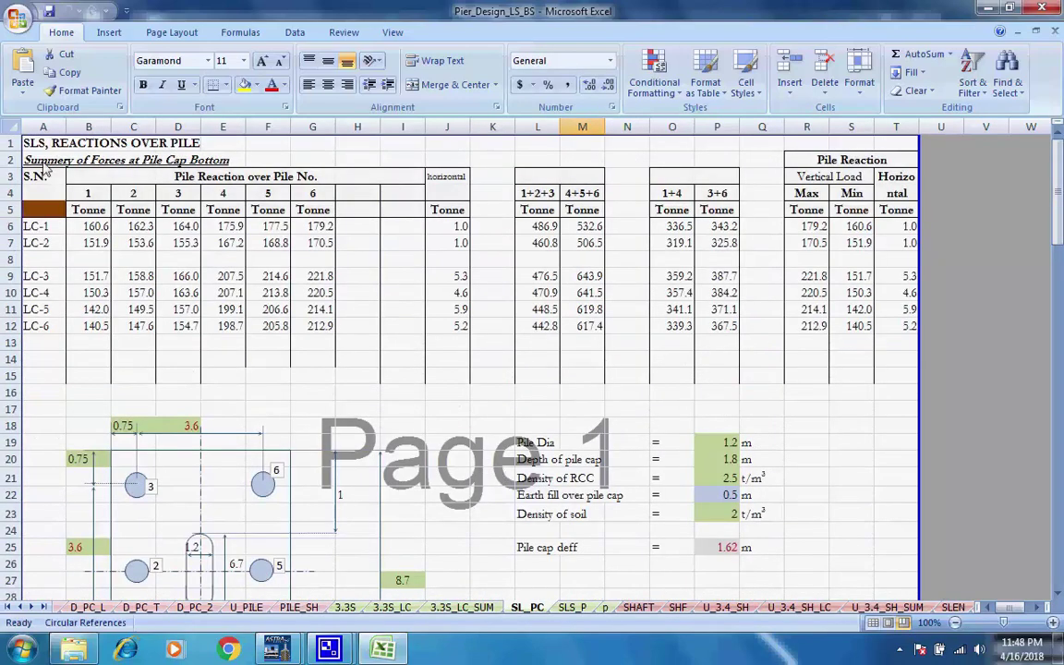
scroll(358, 300, down, 3)
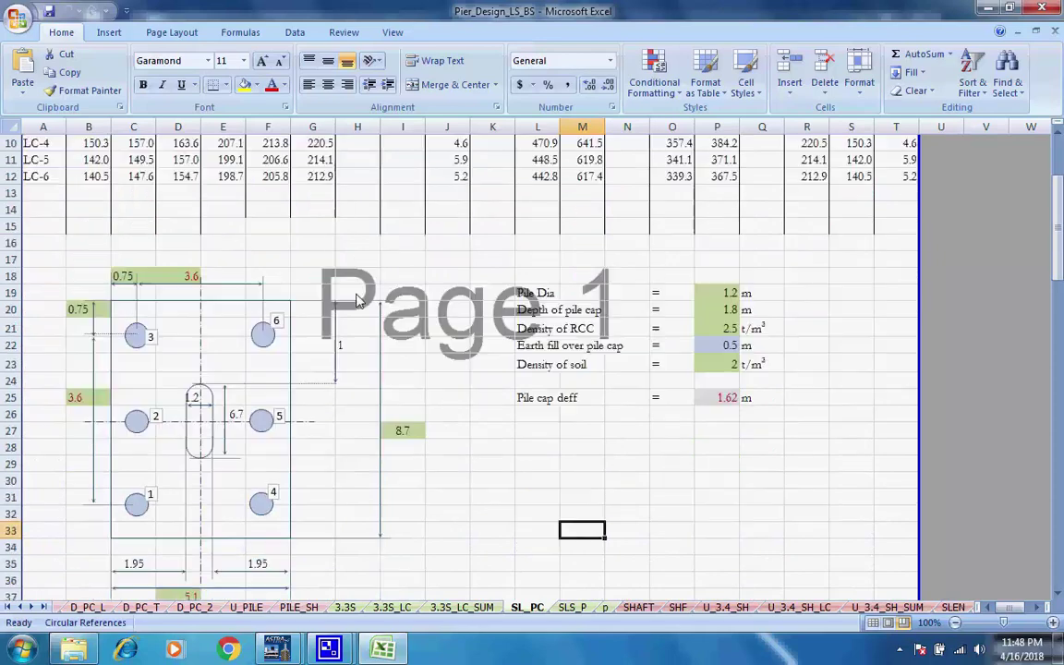
click(581, 609)
scroll(527, 425, up, 20)
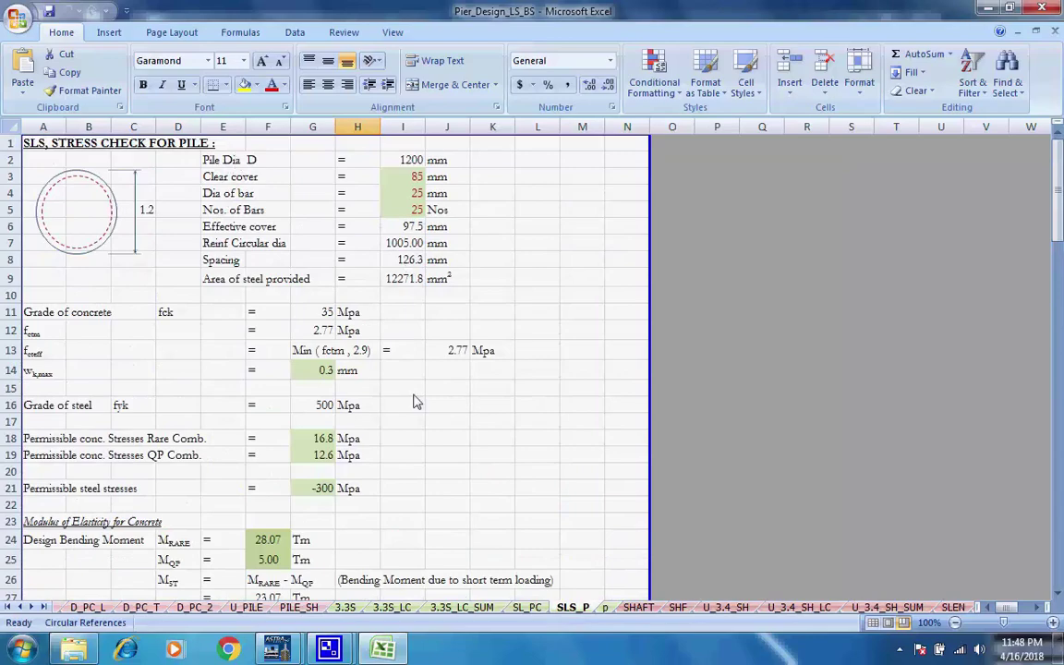
Step: Review the unfactored forces for the pier shaft design on the SHAFT and SHF sheets
click(645, 610)
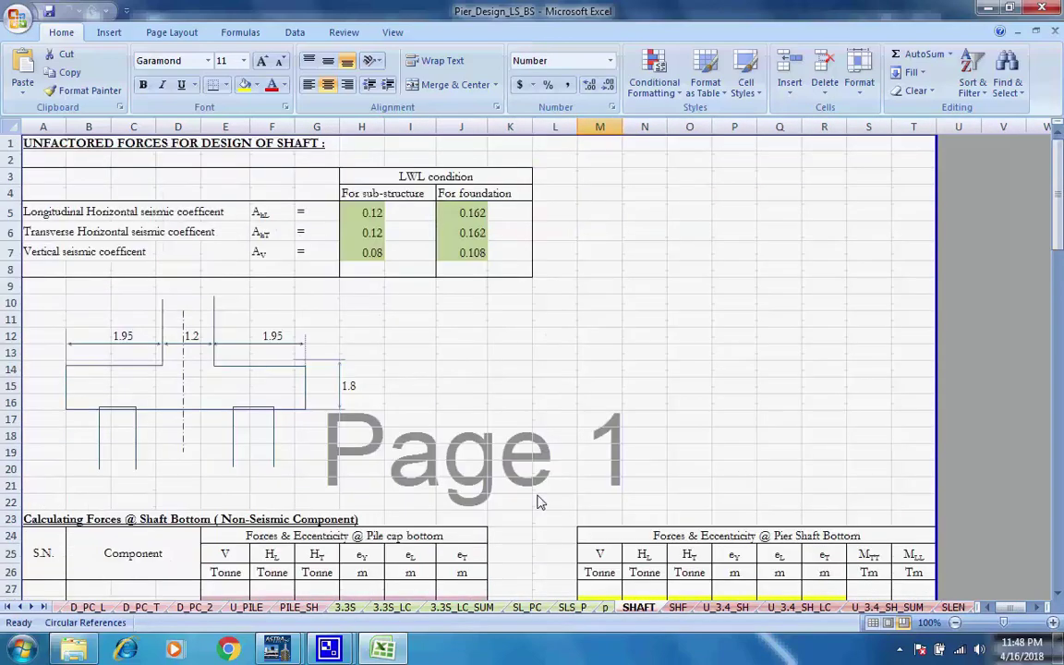
scroll(543, 506, down, 8)
scroll(545, 513, up, 8)
click(677, 607)
Step: Review the ULS load combinations and force summary at the pier shaft base on the U_3.4_SH, U_3.4_SH_LC and U_3.4_SH_SUM sheets
click(725, 607)
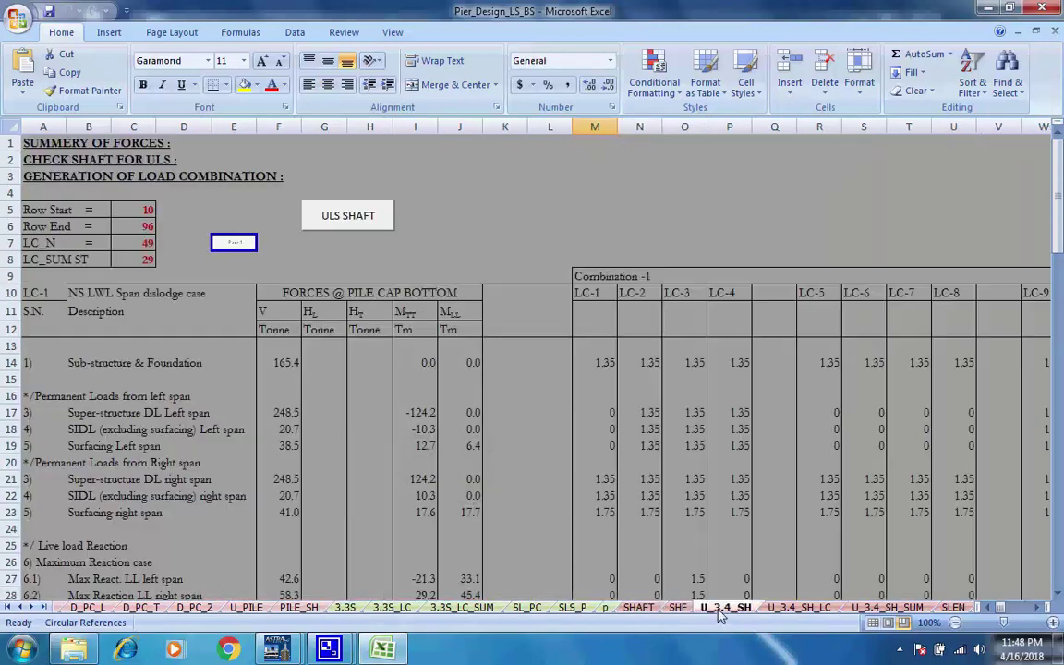
click(792, 608)
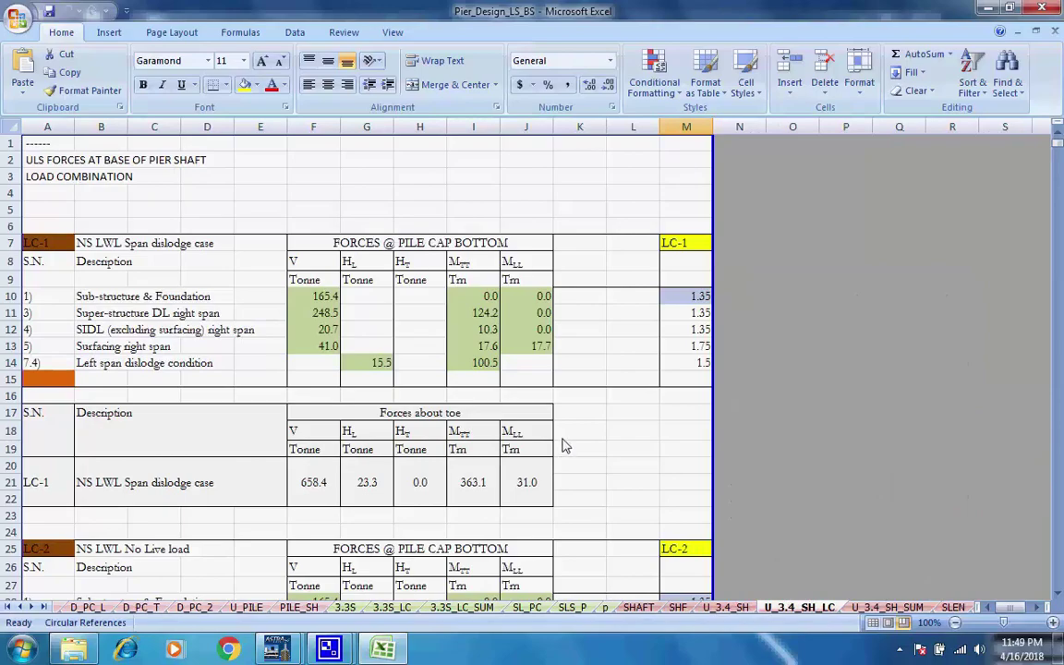
mouse_move(1060, 148)
mouse_down()
mouse_move(1060, 554)
mouse_move(1060, 138)
mouse_up()
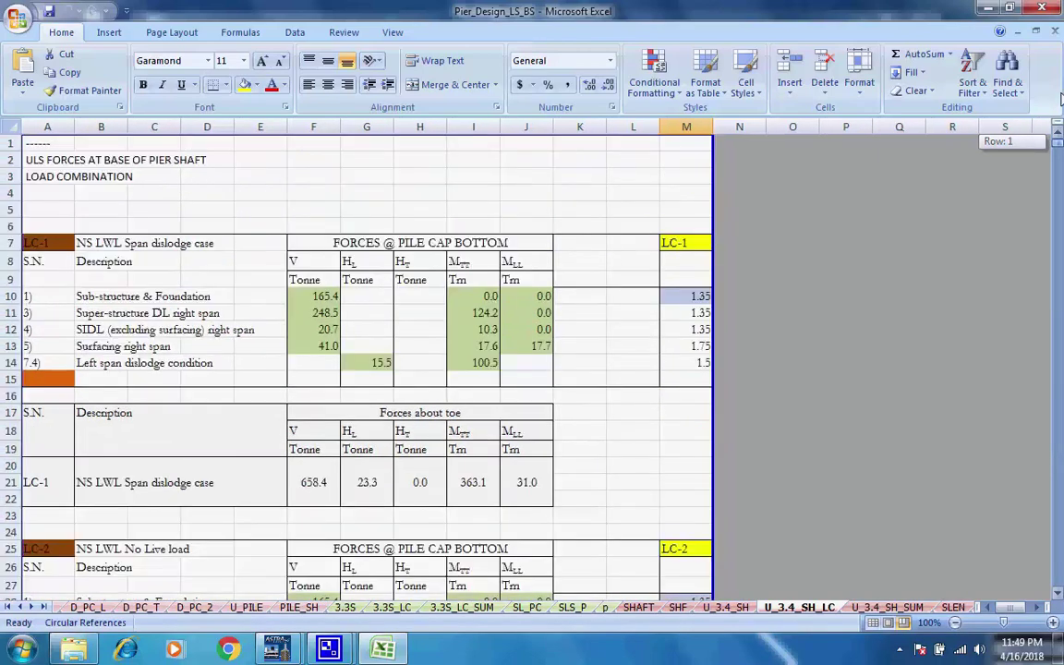
click(893, 608)
scroll(721, 443, up, 18)
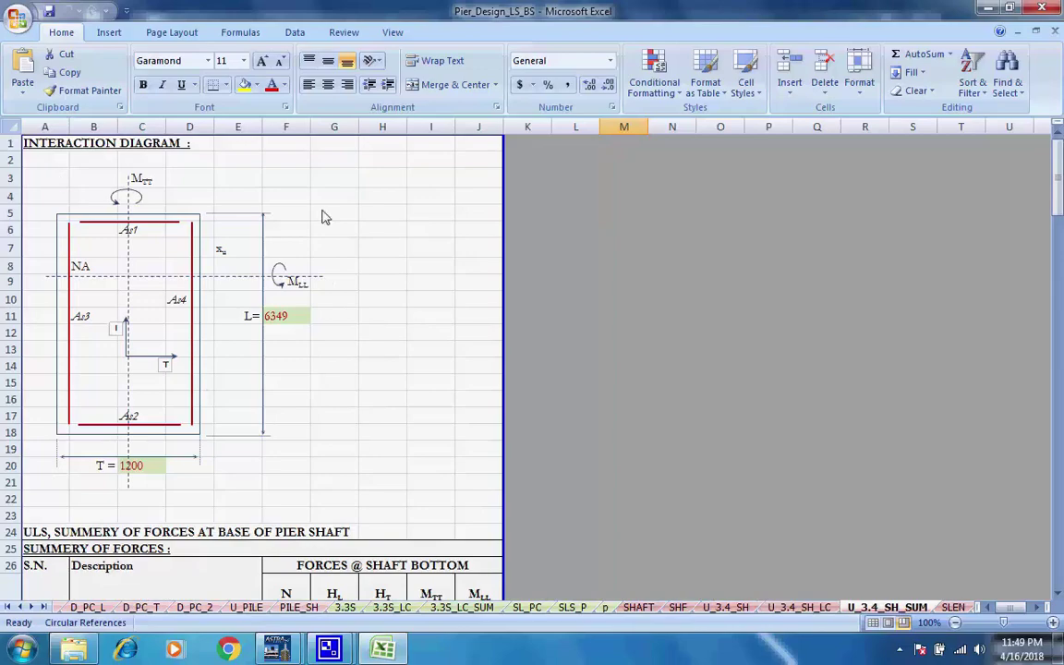
scroll(107, 552, down, 10)
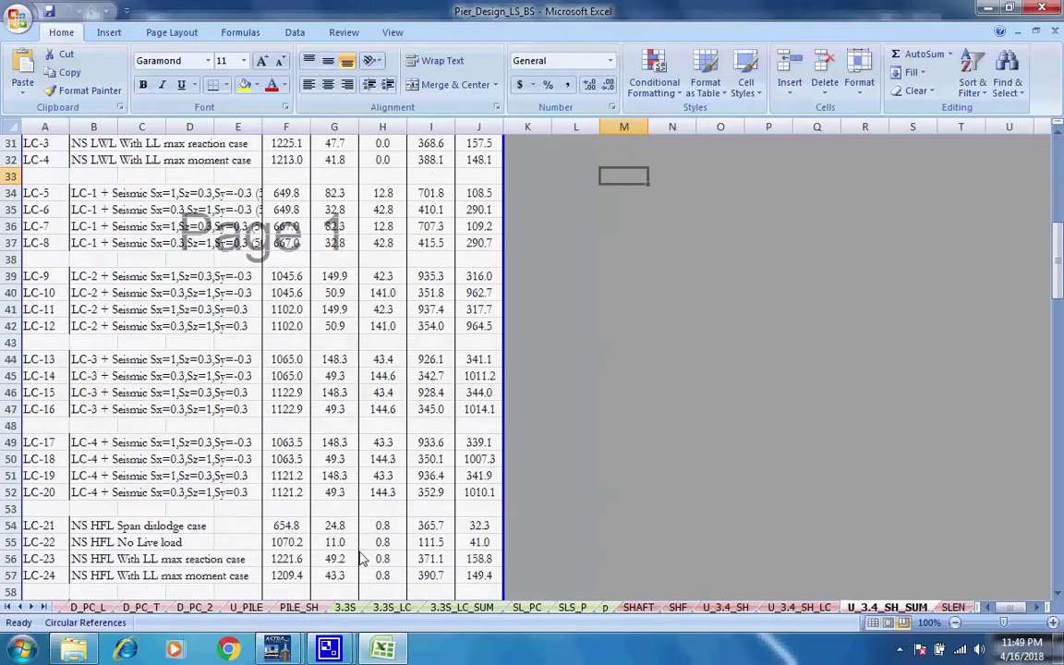
scroll(277, 415, up, 10)
Step: Review the pier shaft slenderness ratio check and the second-order forces check on the SLEN sheet
key(ctrl+Page_Down)
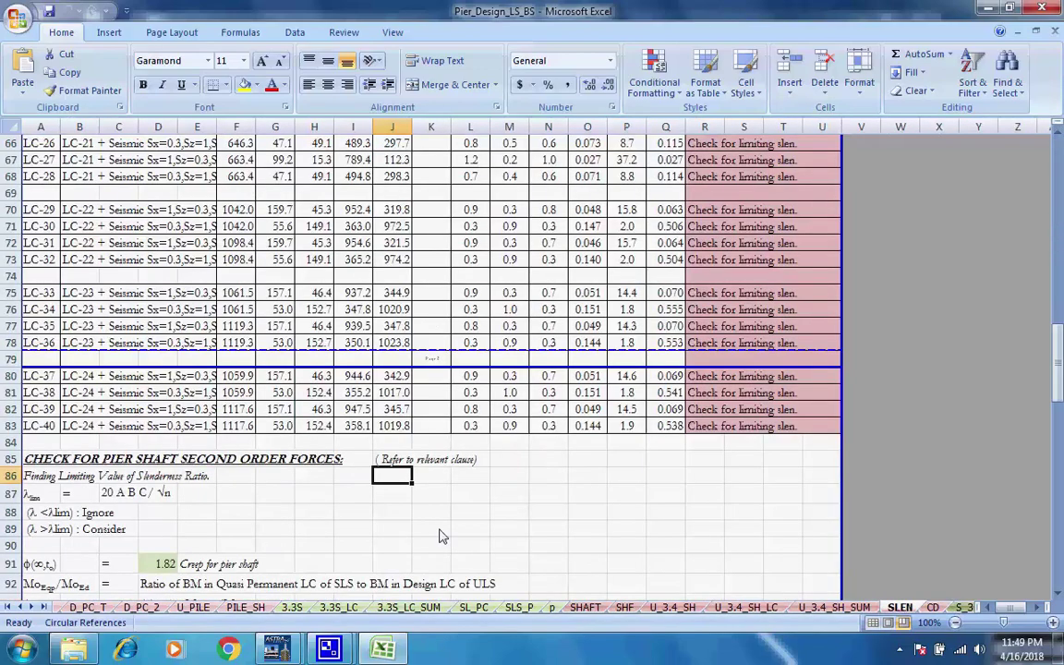
scroll(446, 524, up, 9)
scroll(448, 518, up, 13)
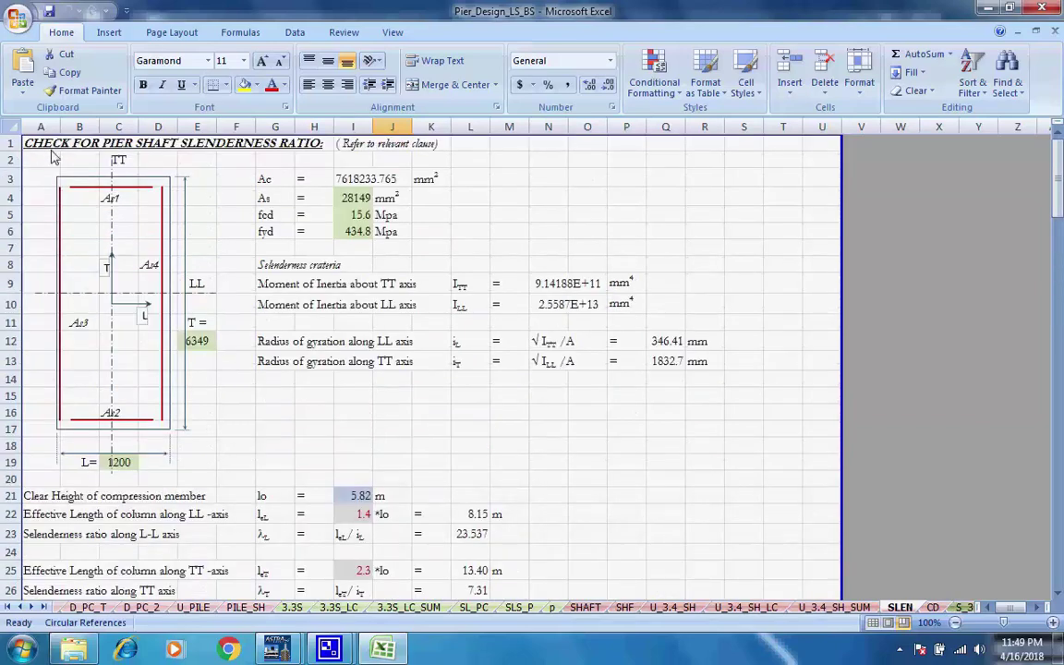
scroll(531, 360, down, 5)
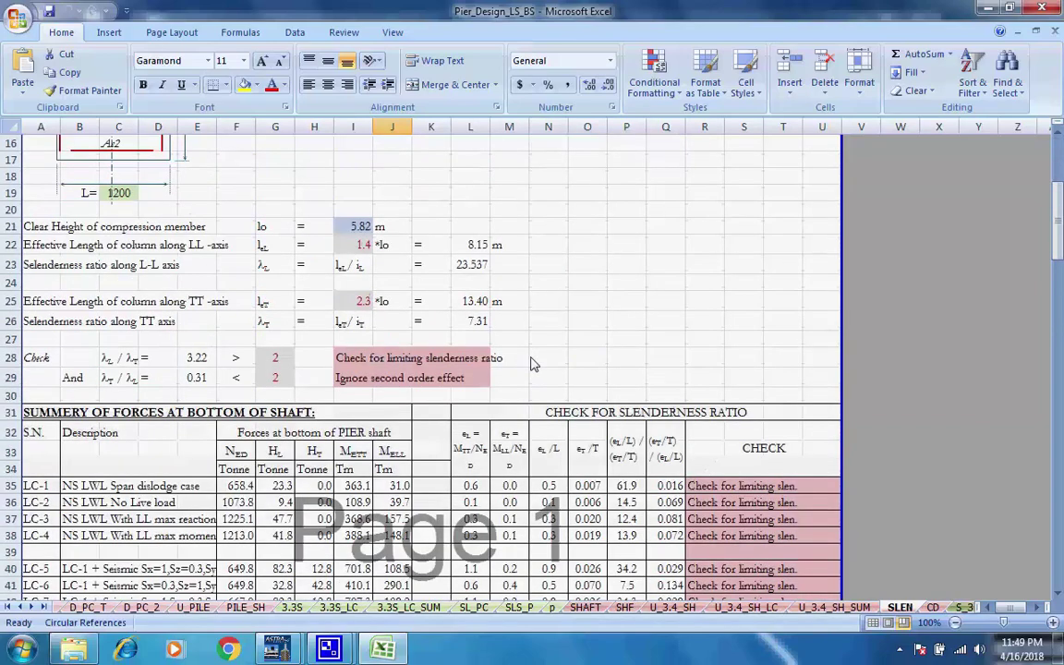
scroll(545, 343, up, 5)
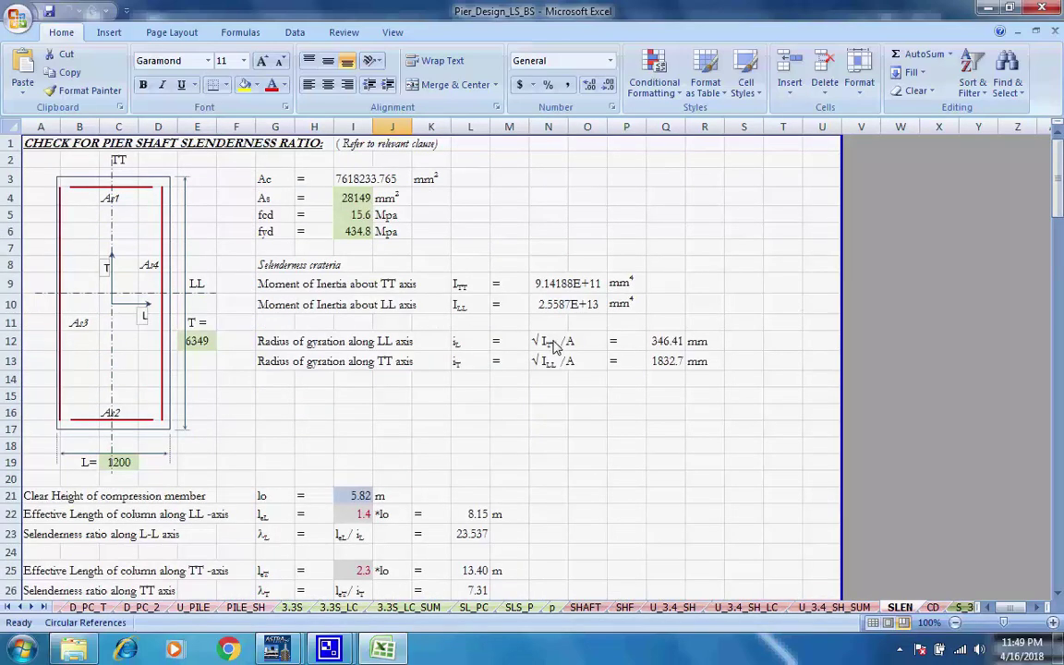
scroll(556, 349, down, 6)
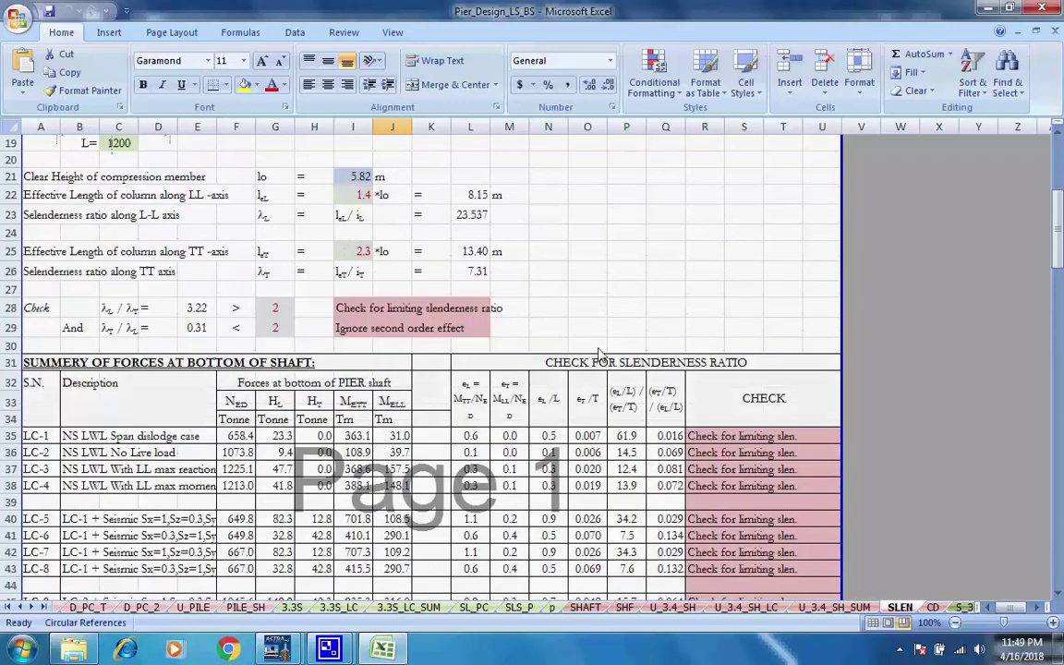
scroll(573, 342, down, 6)
scroll(685, 370, down, 14)
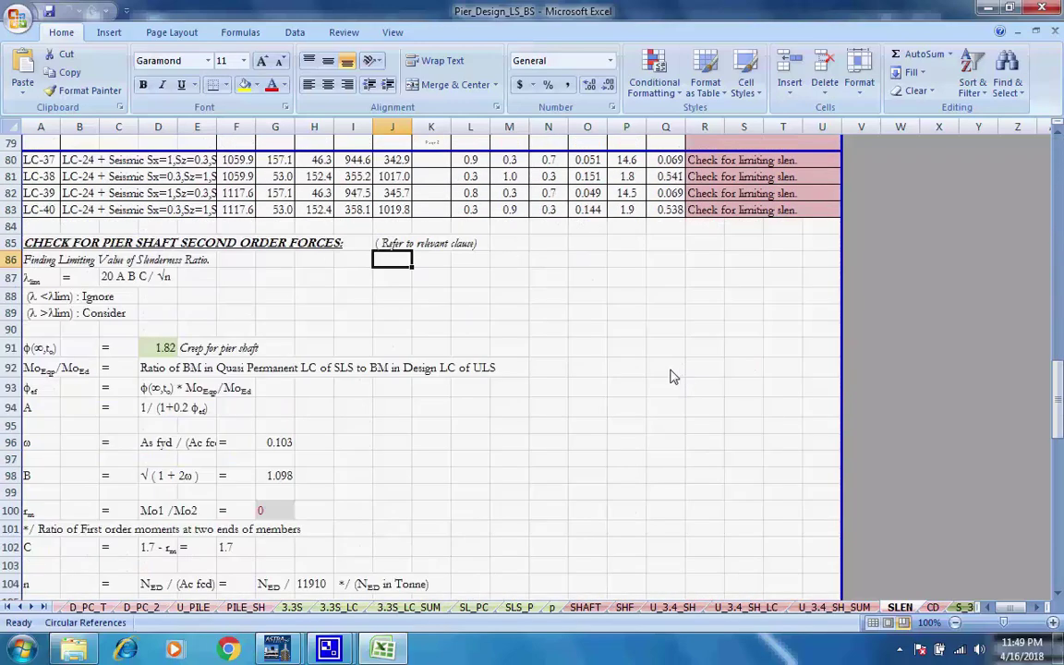
click(588, 368)
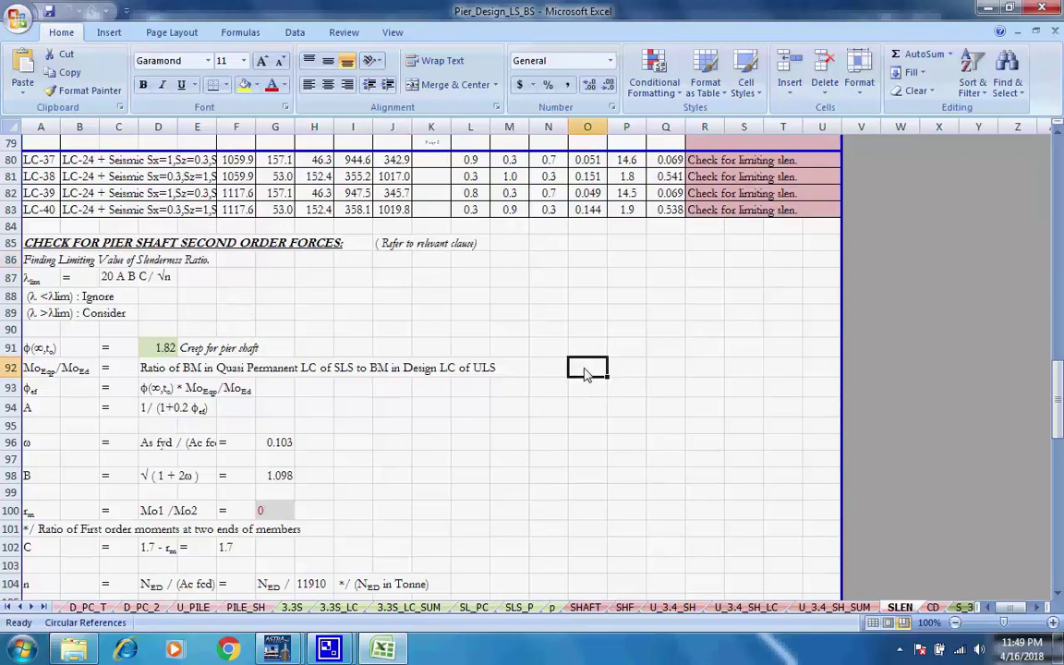
scroll(591, 374, up, 19)
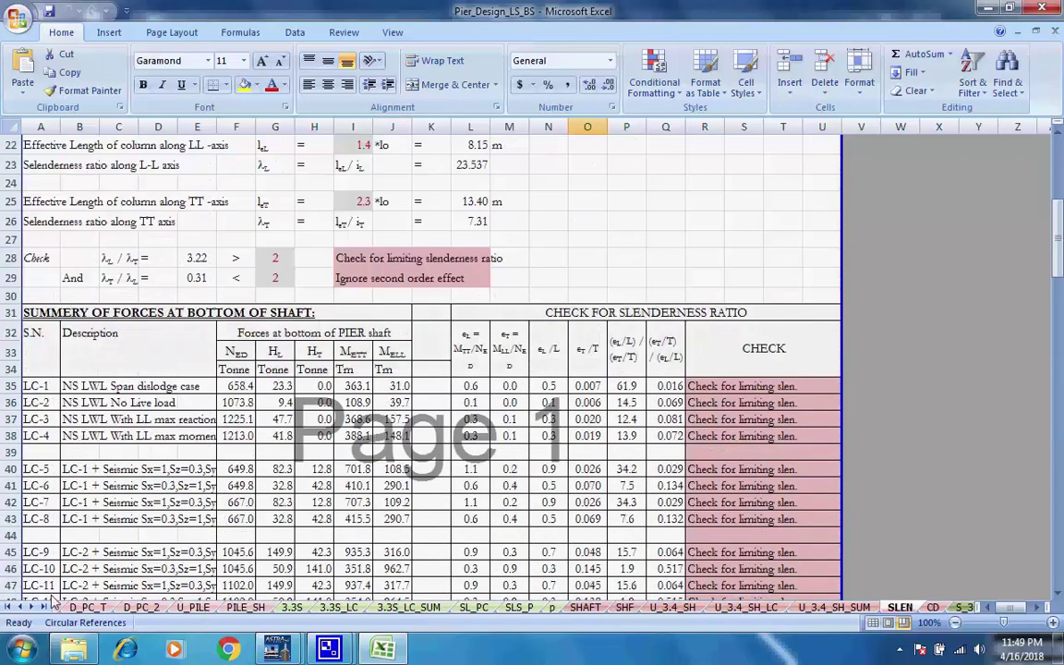
Step: Review the pier shaft's shear check, section dimensions and reinforcement details on the CD sheet
click(30, 608)
click(30, 608)
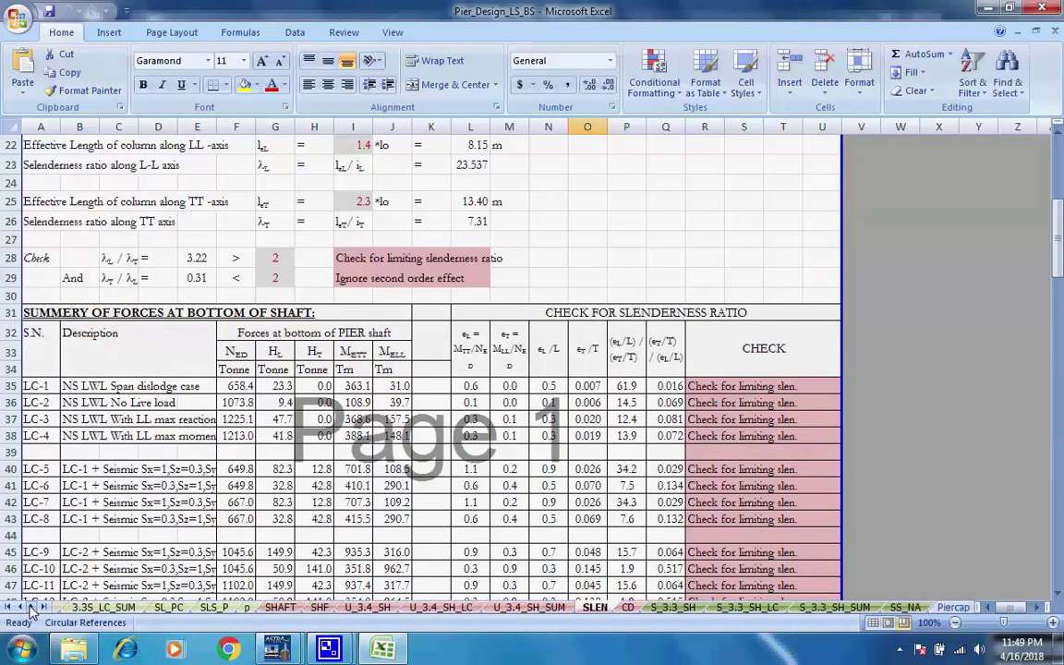
click(31, 608)
click(30, 608)
click(30, 608)
click(31, 608)
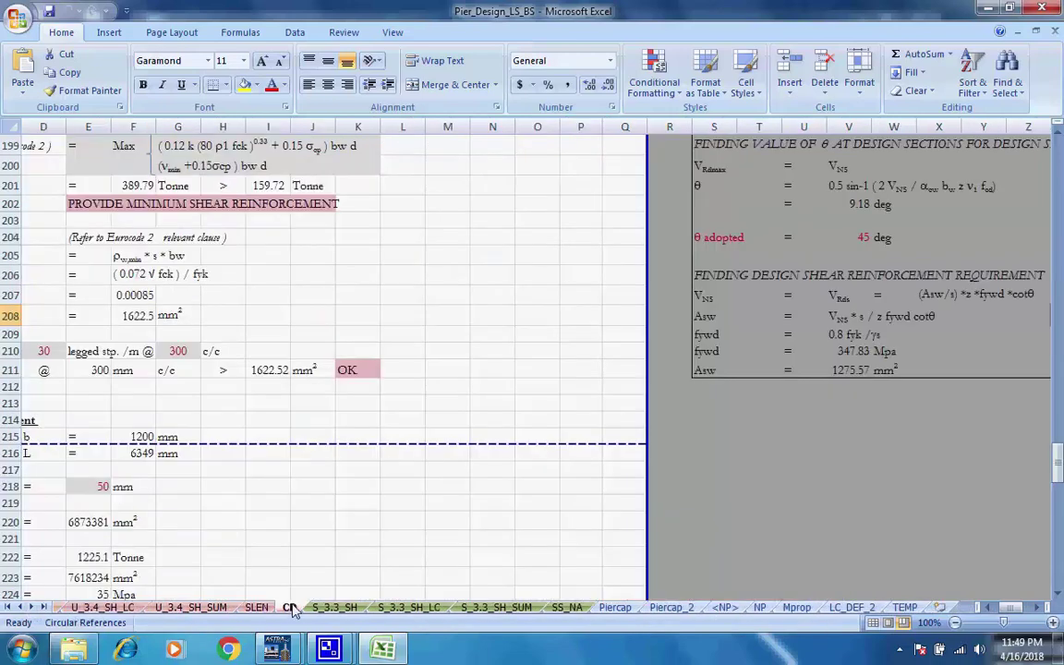
scroll(373, 452, up, 7)
scroll(371, 428, up, 20)
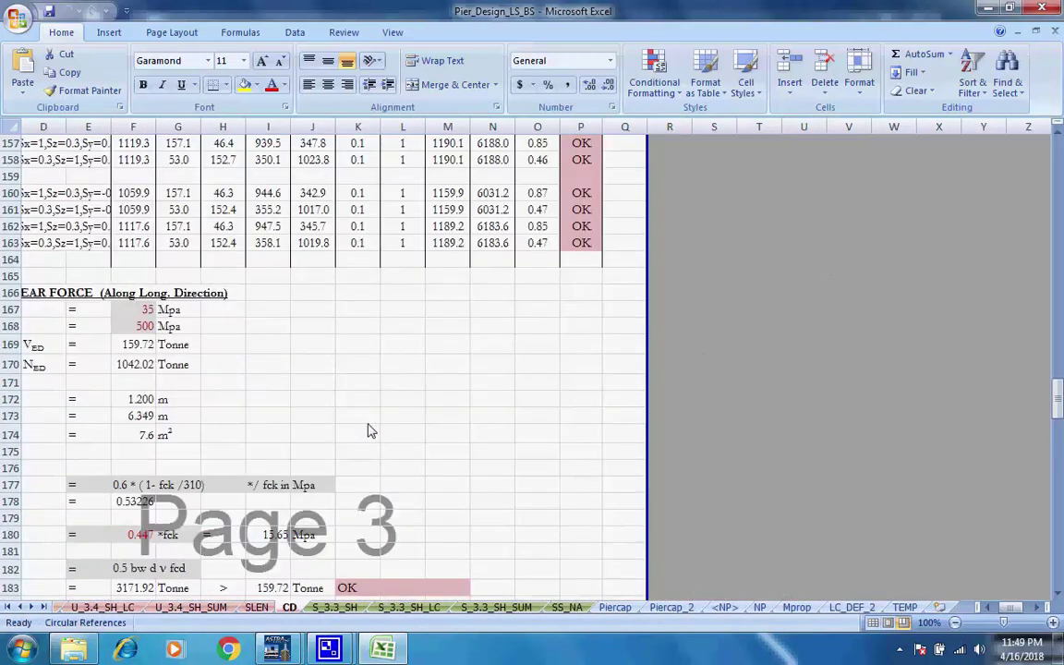
scroll(351, 428, up, 20)
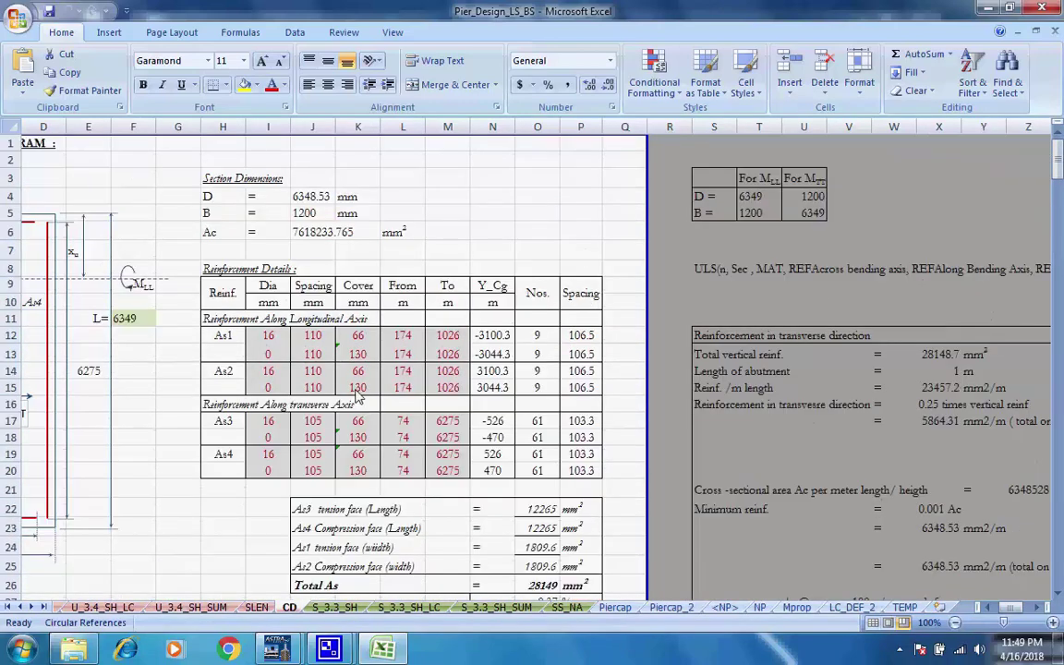
scroll(51, 342, left, 3)
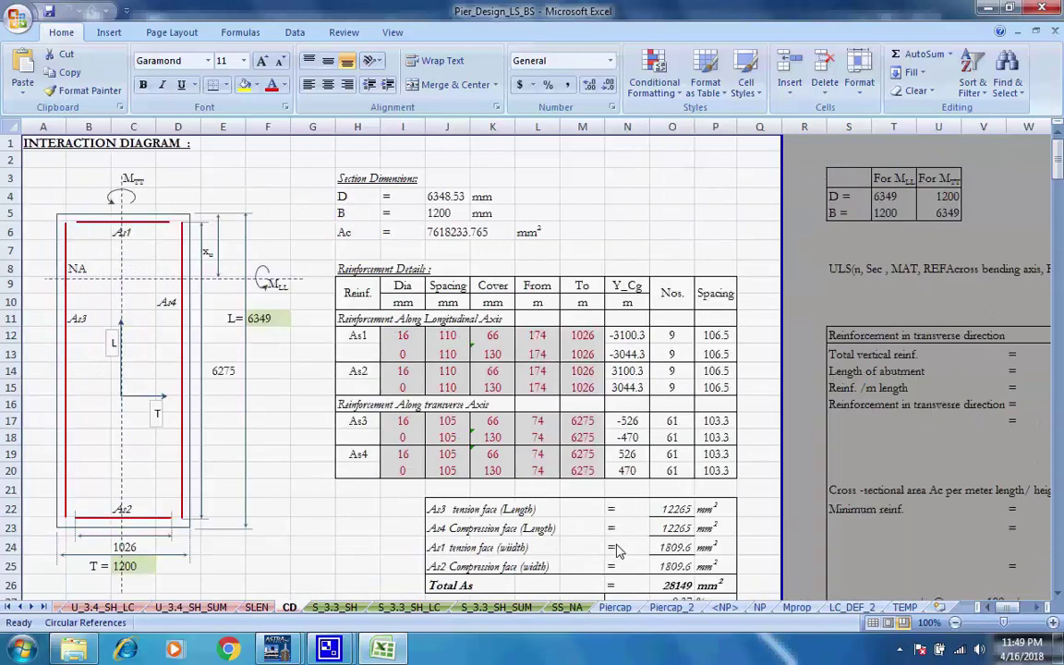
Step: Examine the shaft's interaction diagrams for bending about the LL and TT axes on the CD sheet
scroll(619, 550, down, 12)
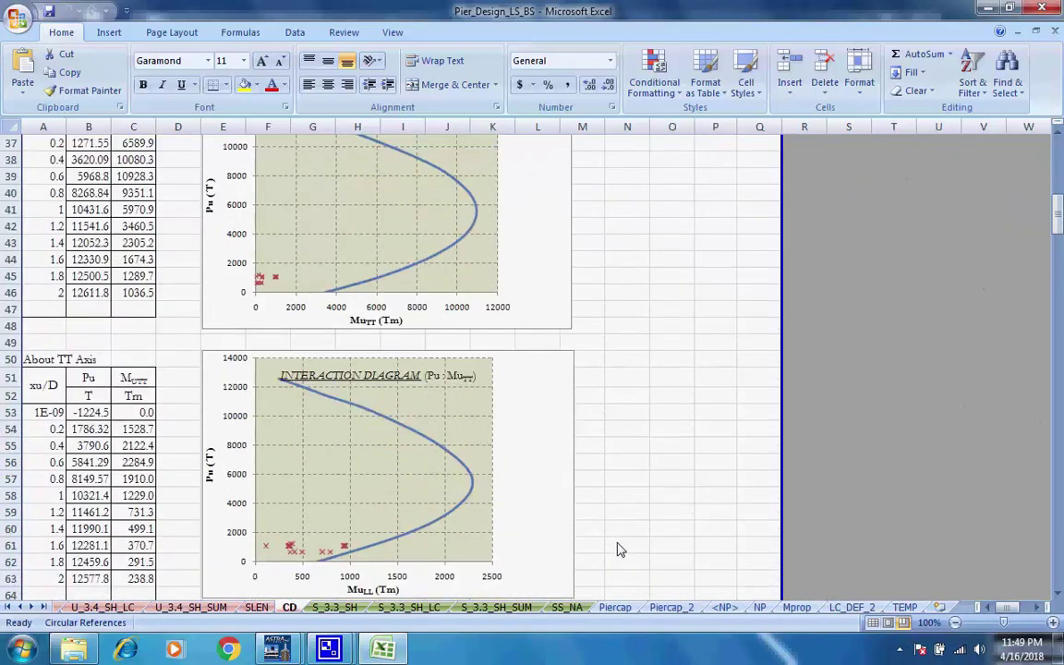
scroll(621, 547, down, 1)
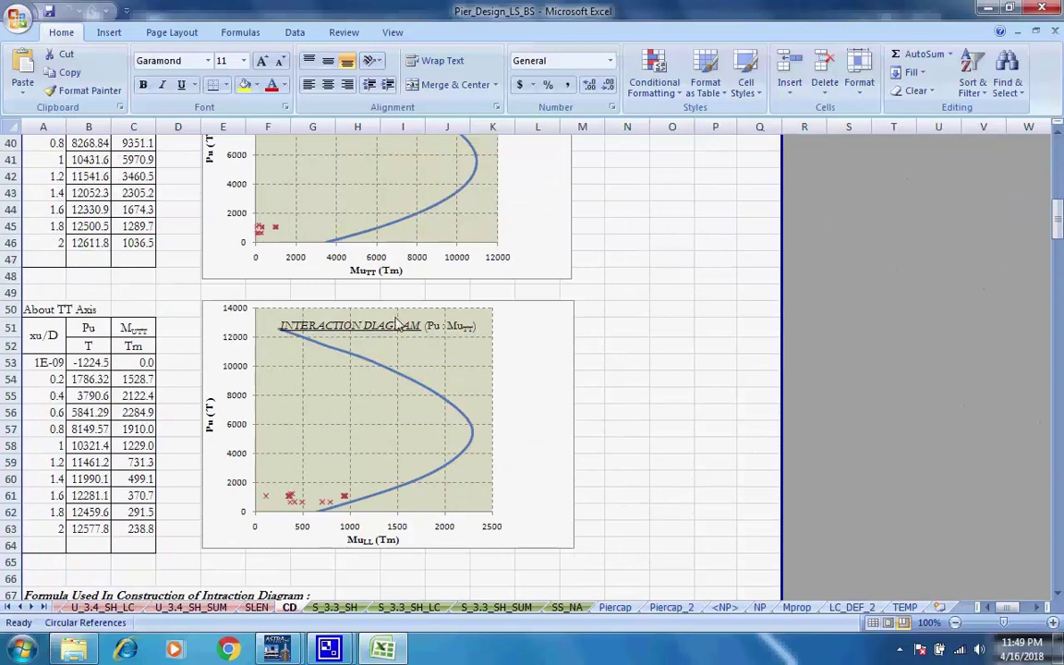
scroll(399, 351, up, 3)
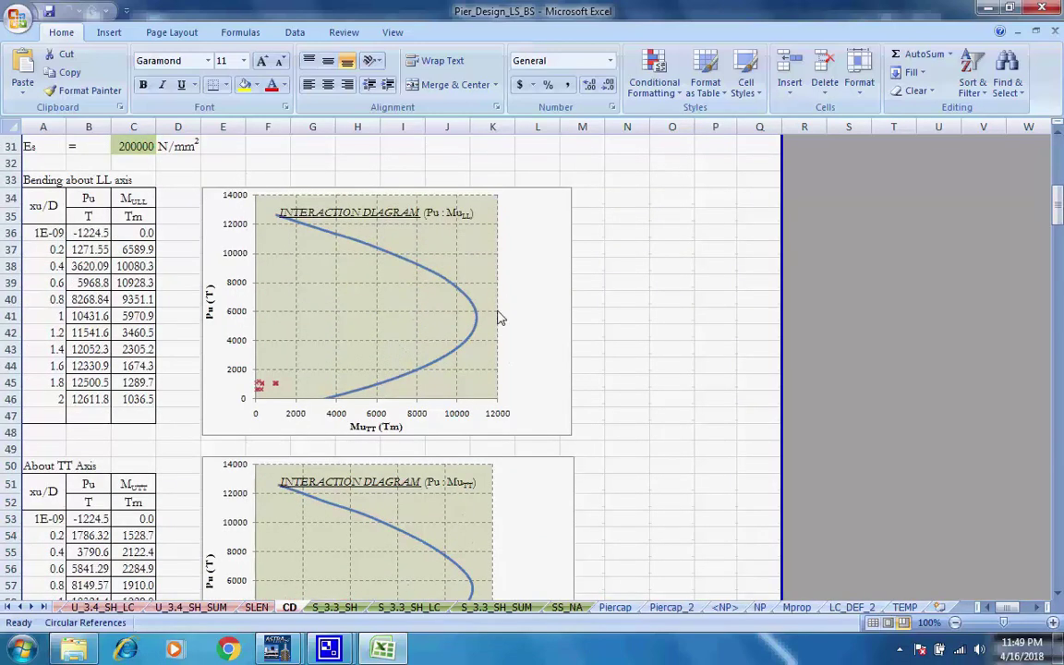
Step: Review the SLS shaft forces on the S_3.3_SH, S_3.3_SH_LC and S_3.3_SH_SUM sheets and the shaft-bottom section check on SS_NA
click(335, 607)
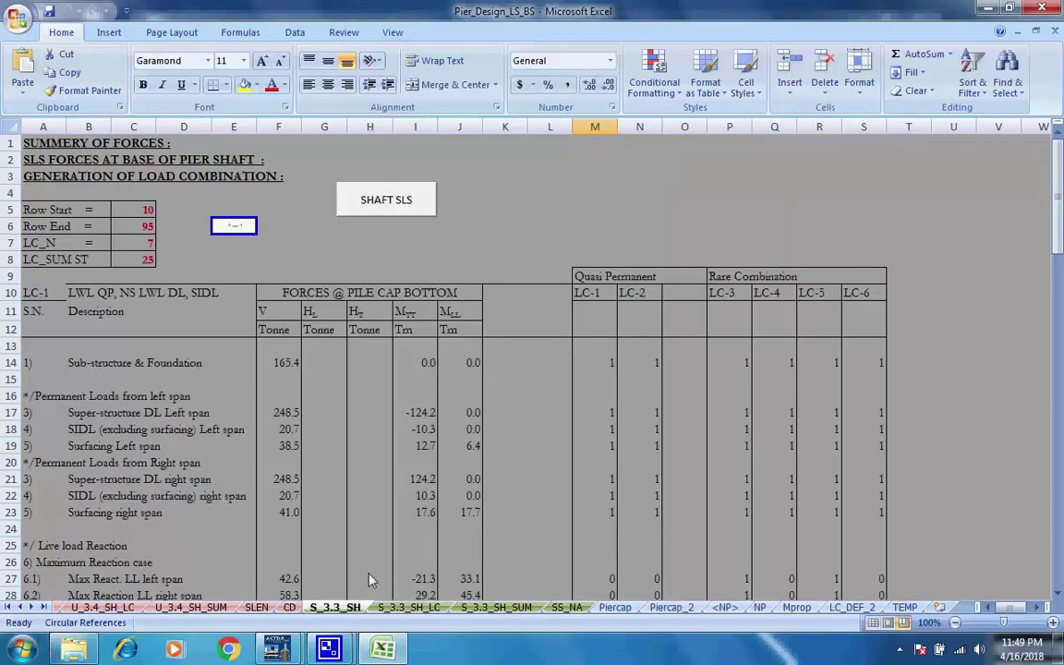
click(408, 607)
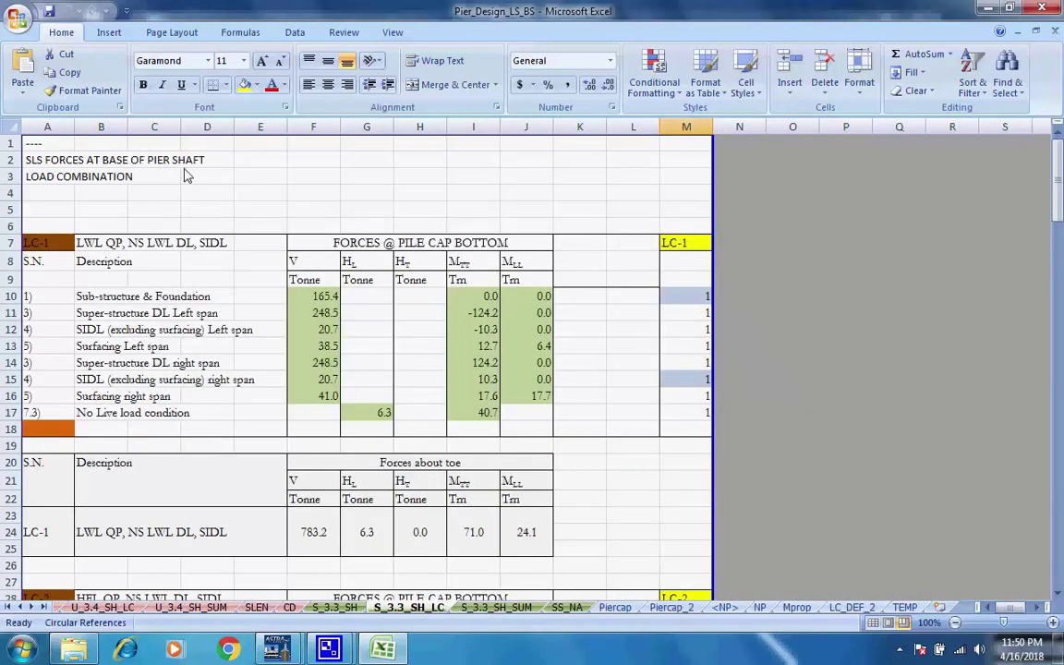
key(ctrl+Page_Down)
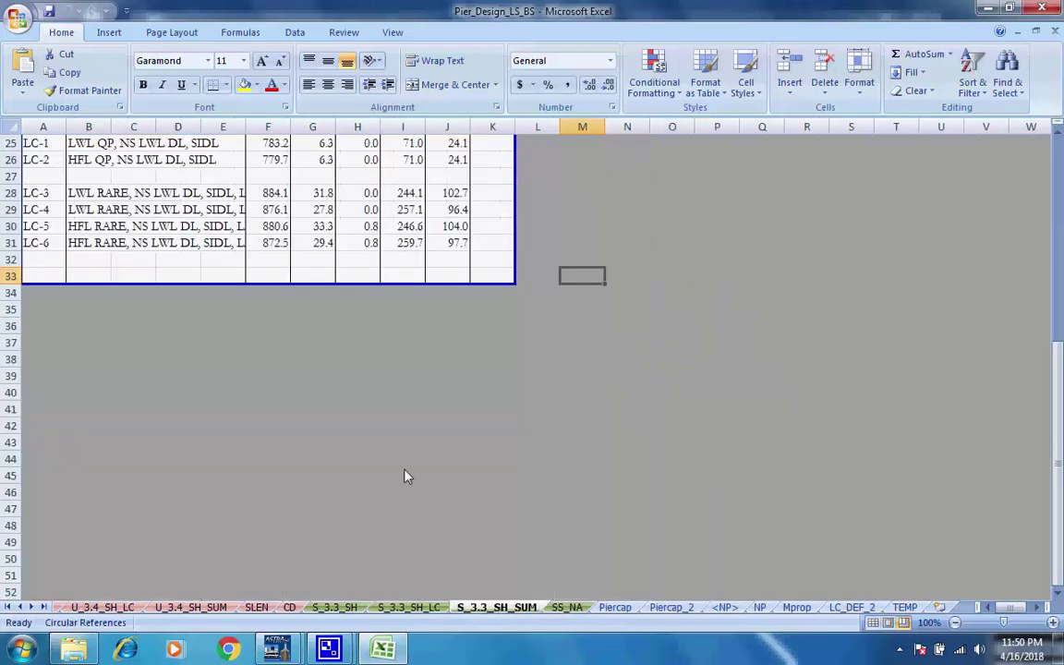
scroll(404, 476, up, 8)
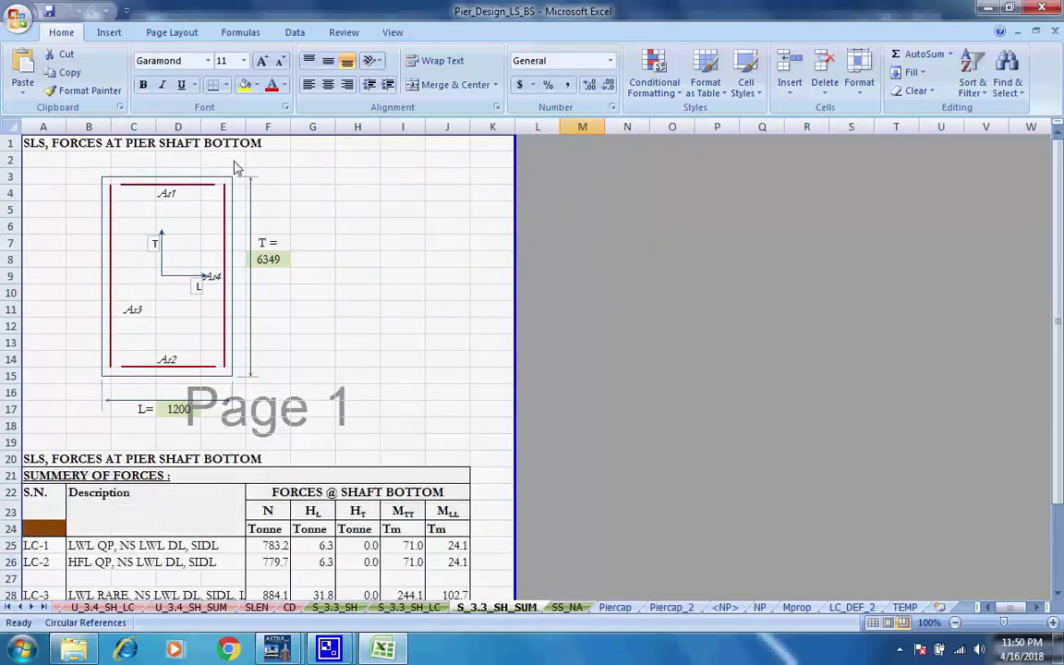
click(567, 608)
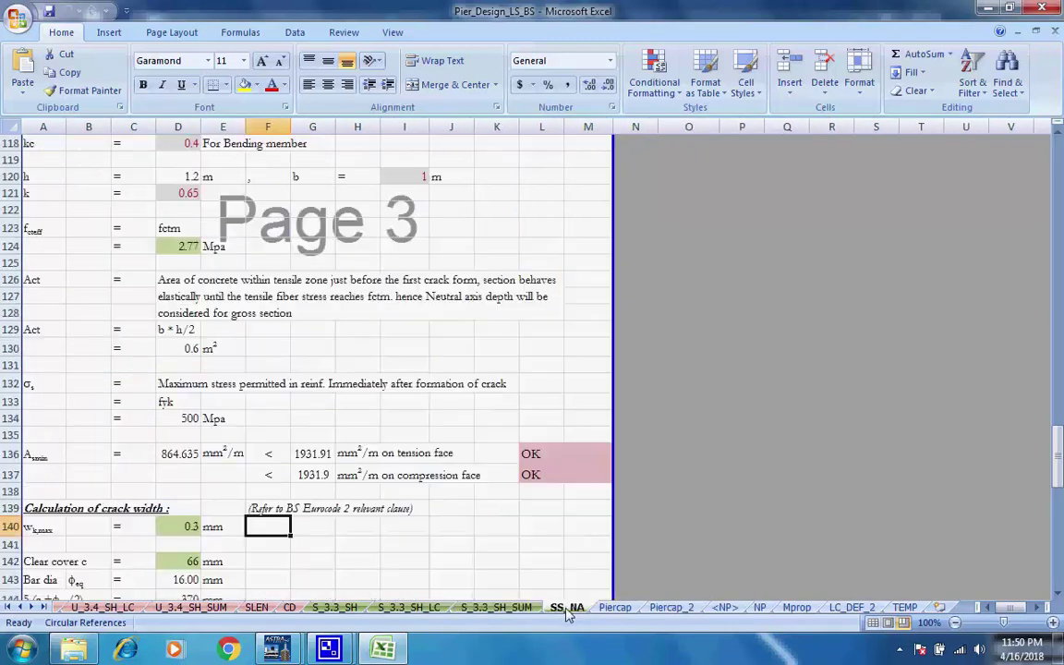
scroll(403, 459, up, 20)
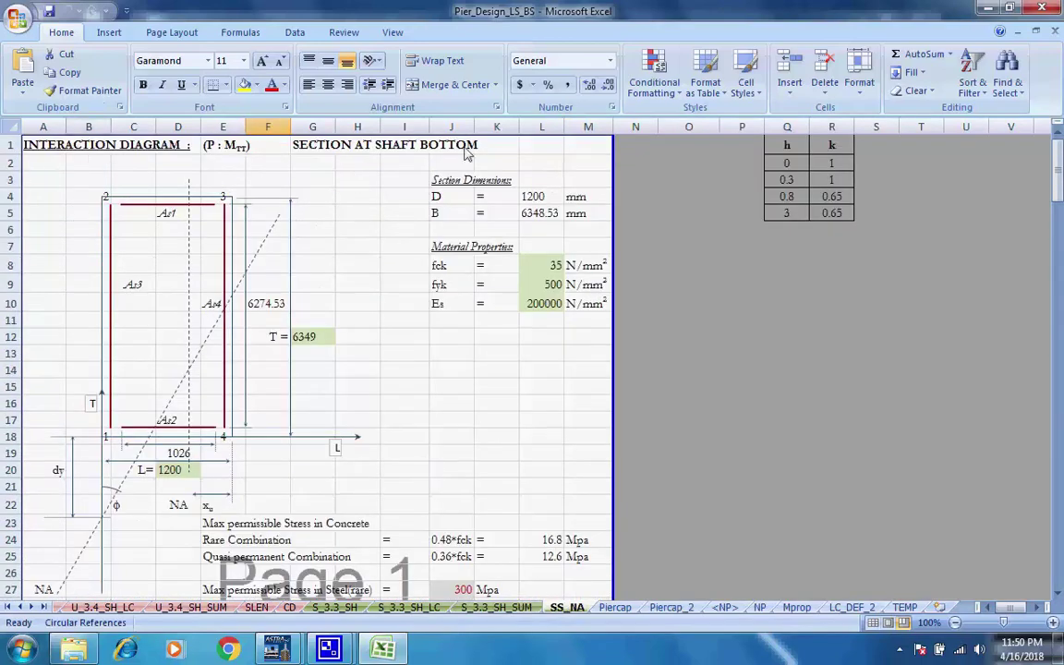
Step: Review the pier cap design in the transverse direction, from the geometry to the forces below the bearing, on the Piercap sheet
click(615, 607)
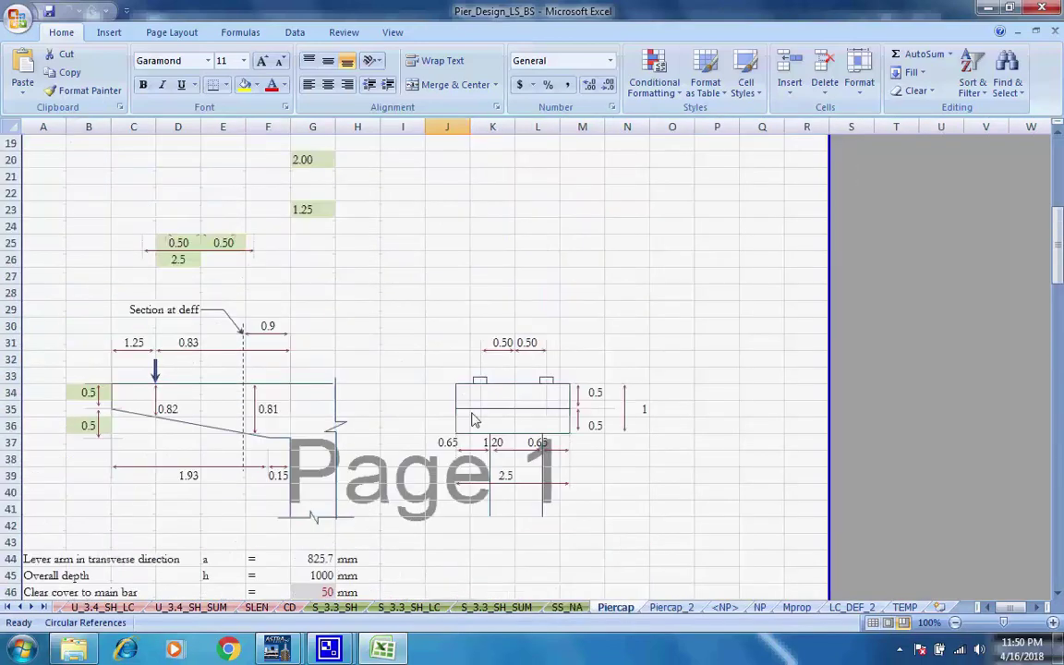
scroll(476, 394, up, 10)
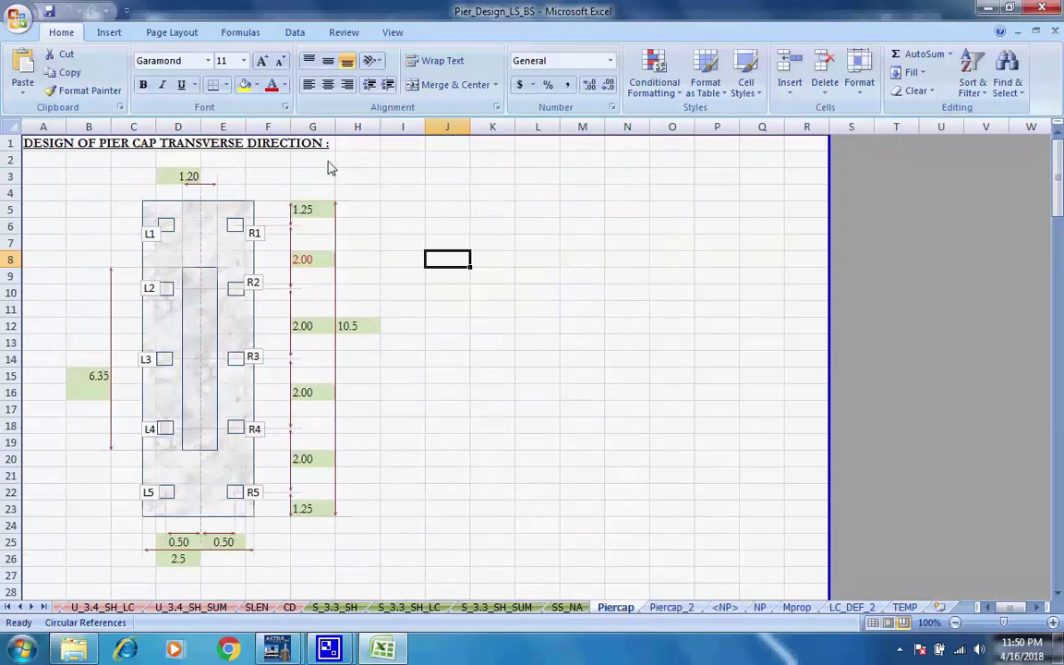
scroll(458, 397, down, 8)
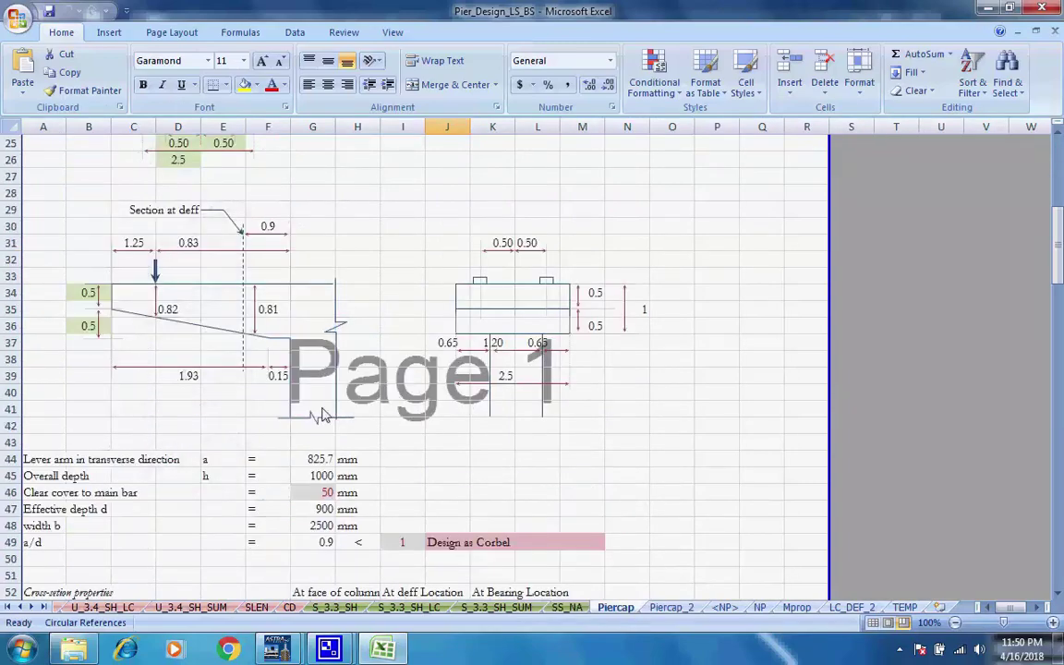
scroll(389, 415, down, 19)
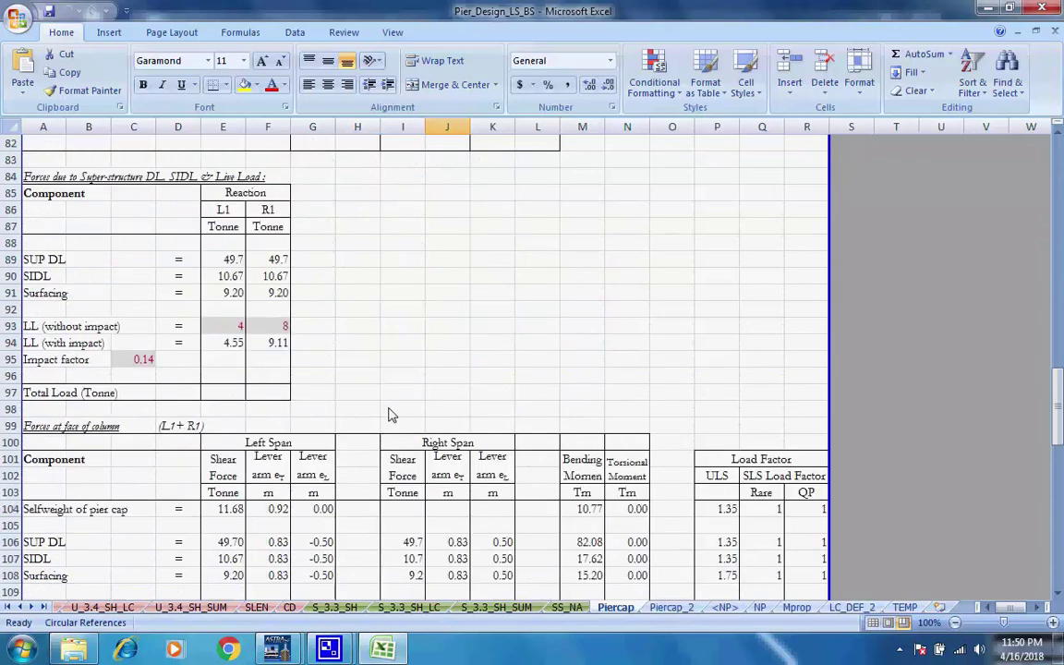
scroll(389, 415, down, 17)
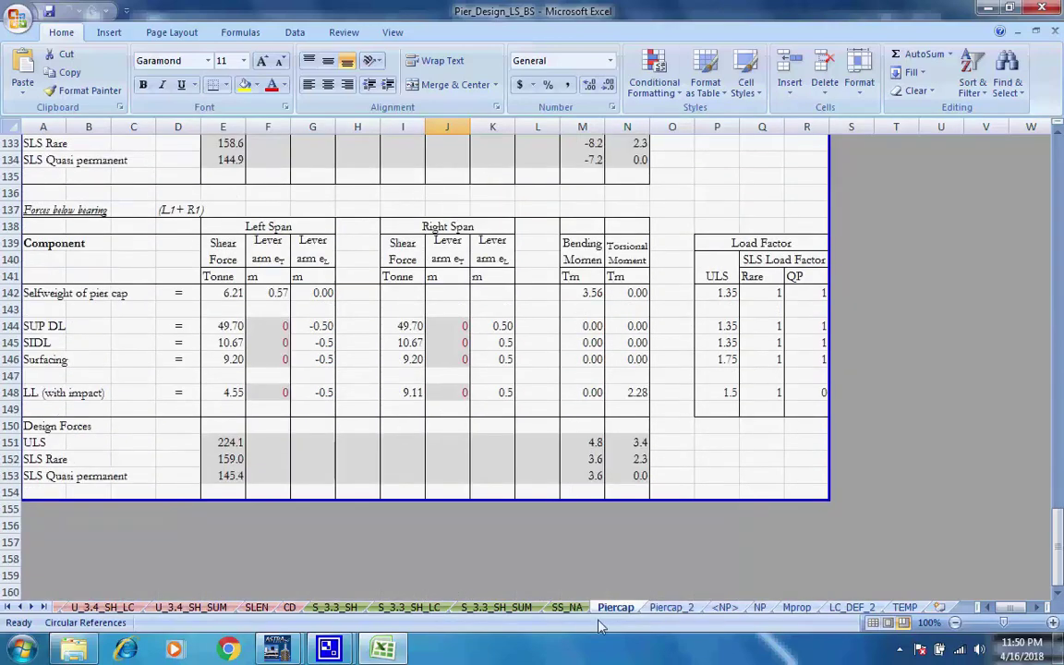
Step: Review the pier cap's spacing and crack width checks, material properties and permissible stresses on the Piercap_2 sheet
click(672, 607)
scroll(462, 509, up, 20)
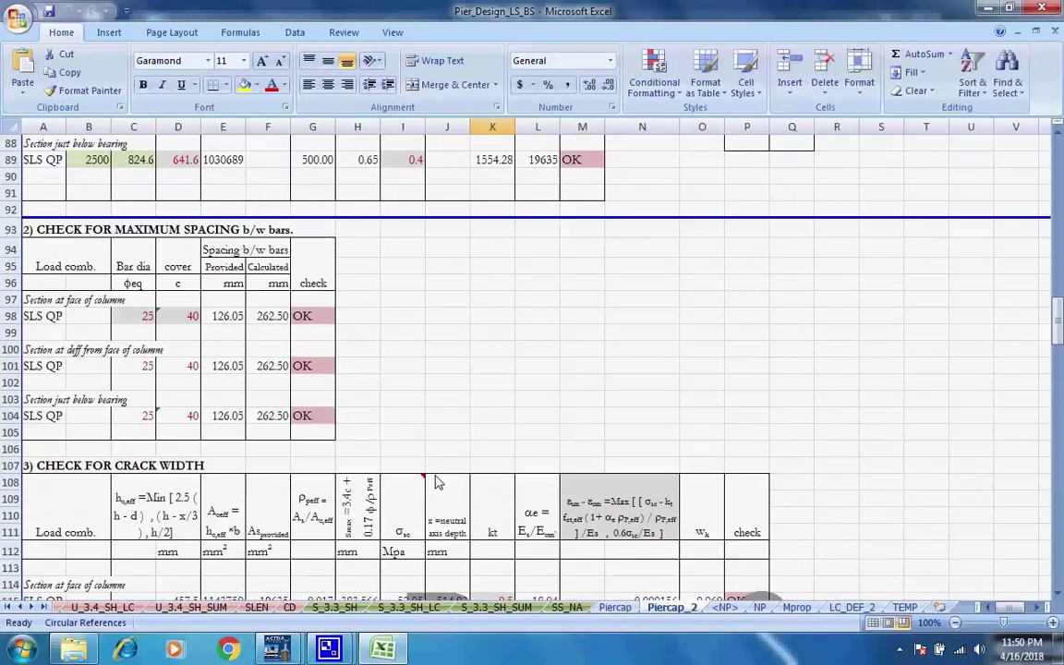
scroll(438, 482, up, 20)
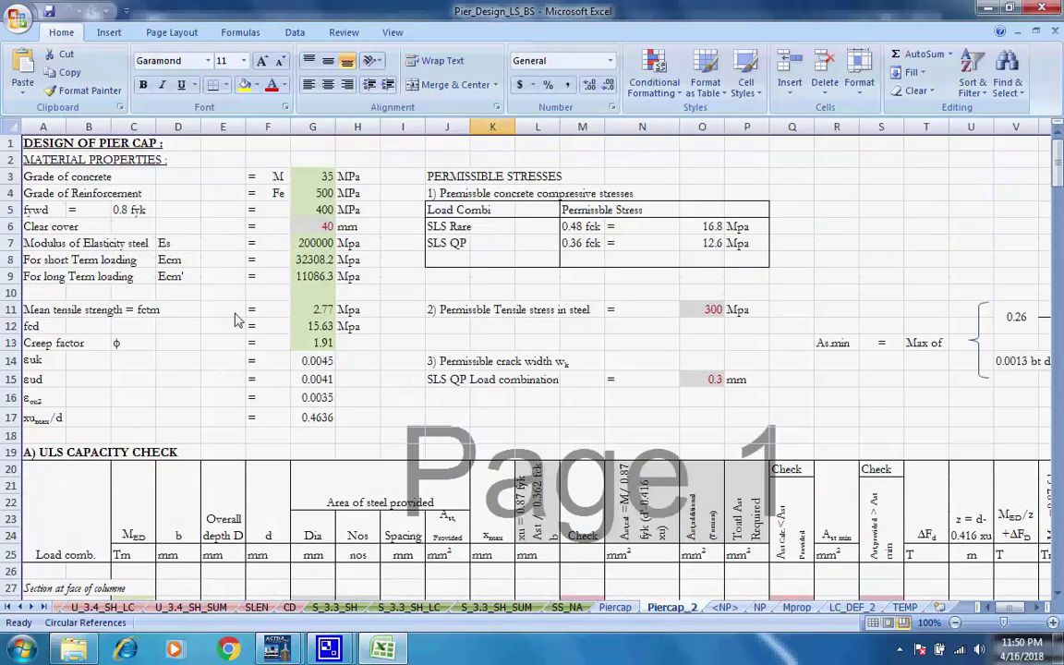
Step: Review the pier cap's ULS capacity, SLS stress, minimum steel, bar spacing and crack width checks on the Piercap_2 sheet
scroll(236, 328, down, 4)
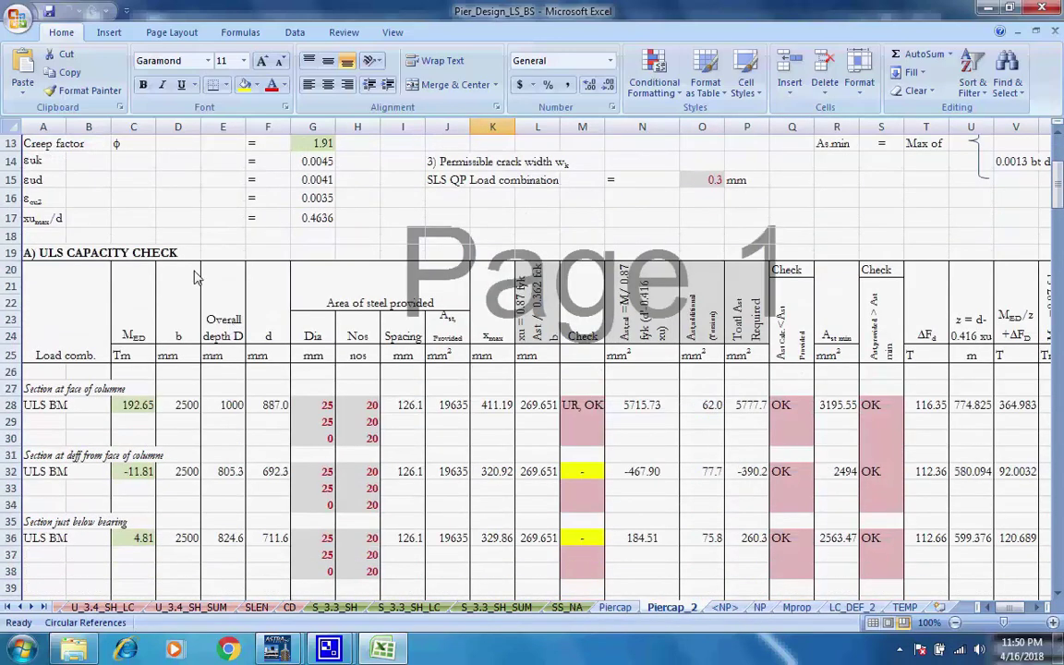
scroll(106, 274, down, 5)
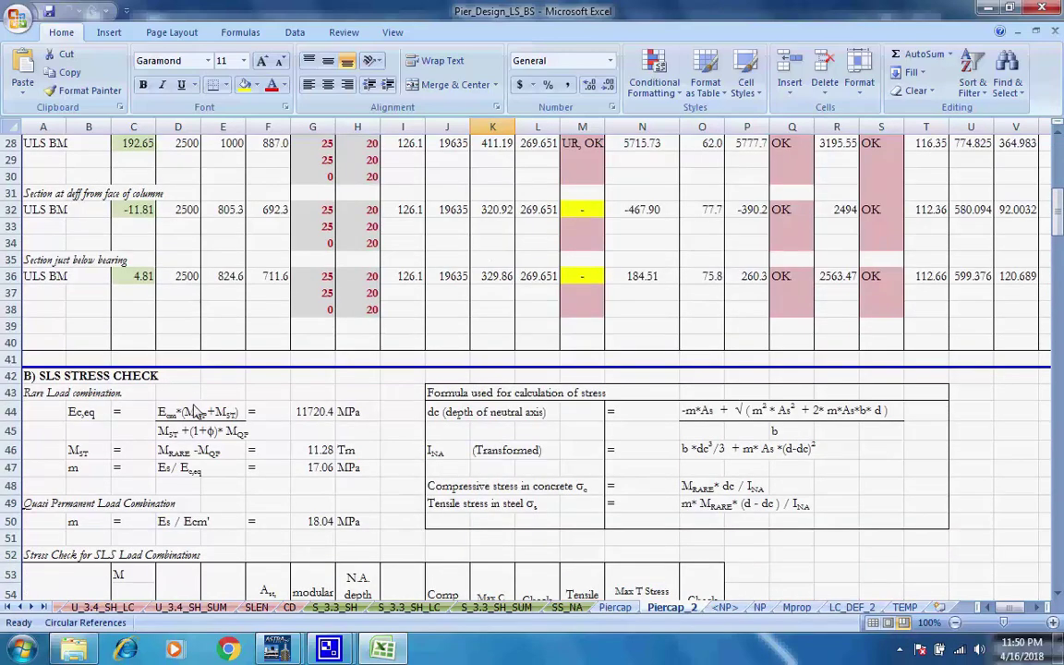
scroll(196, 414, down, 3)
scroll(203, 417, up, 12)
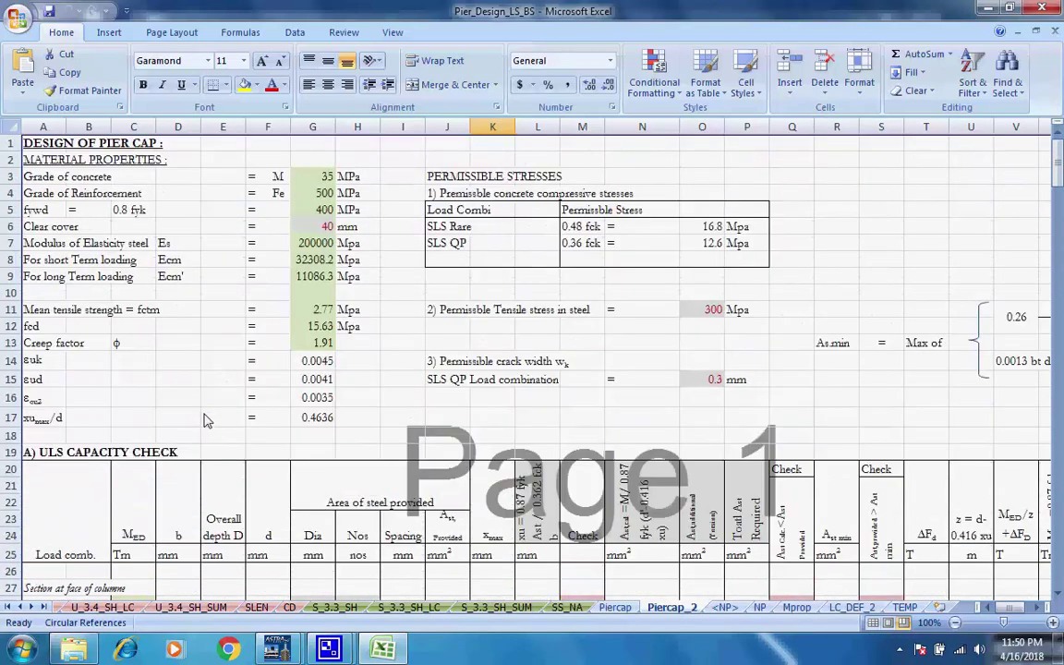
scroll(207, 421, down, 13)
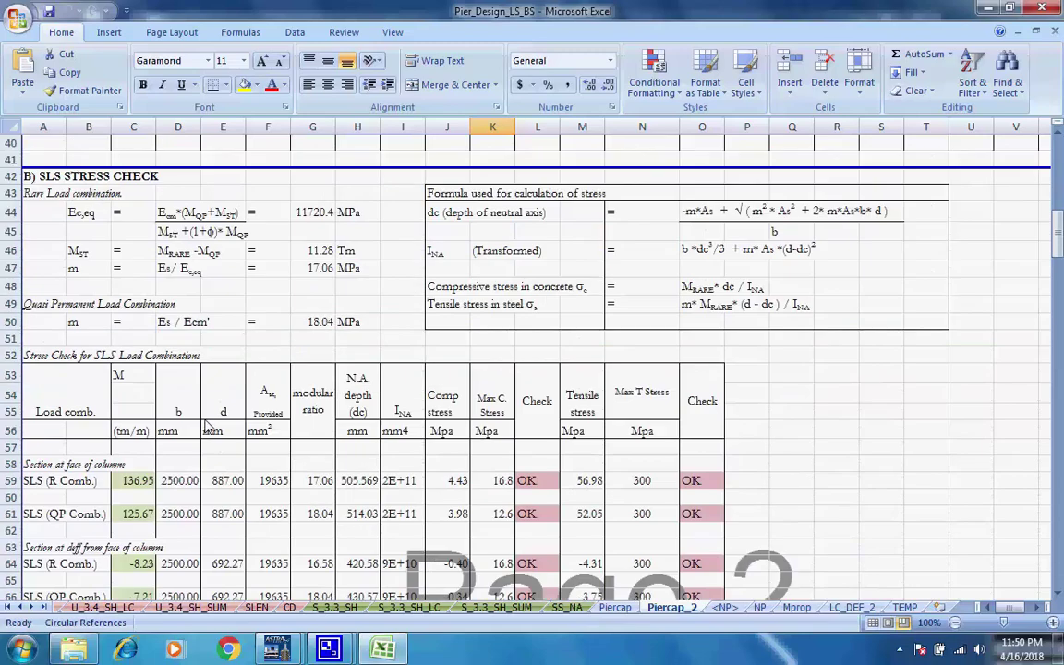
scroll(208, 427, down, 6)
scroll(481, 465, down, 5)
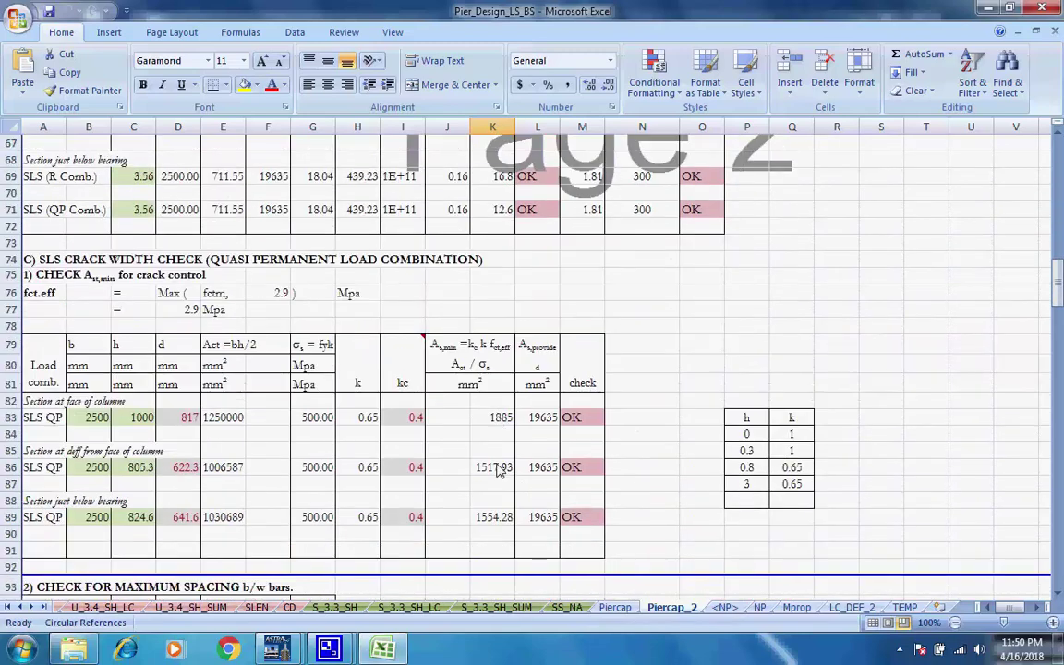
scroll(418, 524, down, 12)
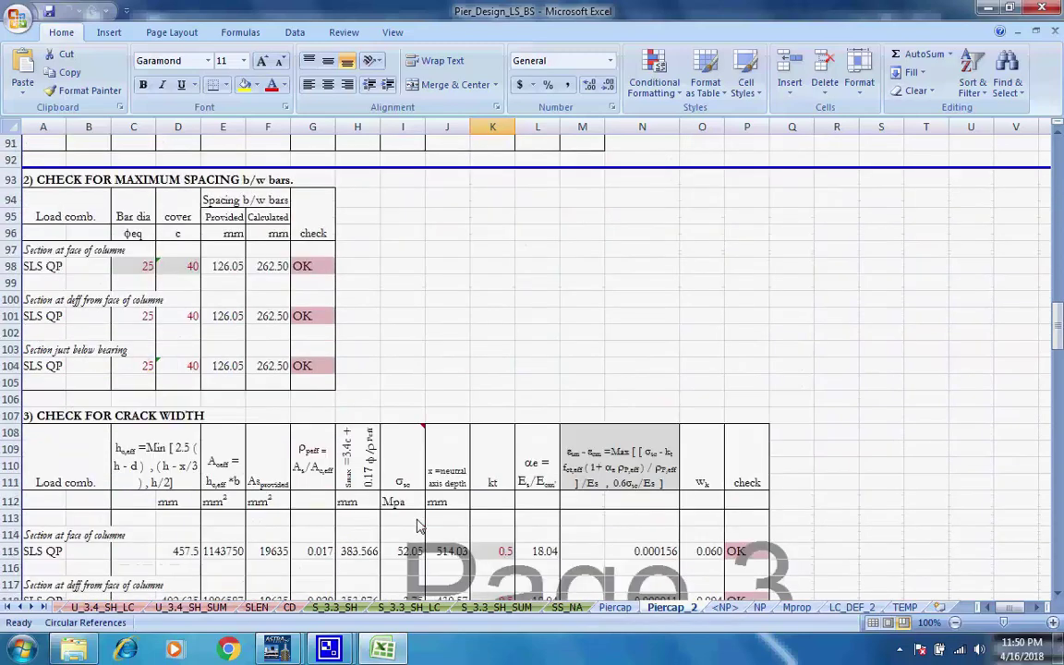
Step: Look through the remaining sheets, including reinforcement properties on Mprop and load combination definitions on LC_DEF_2, and close the Pier_Design_LS_BS workbook
click(727, 608)
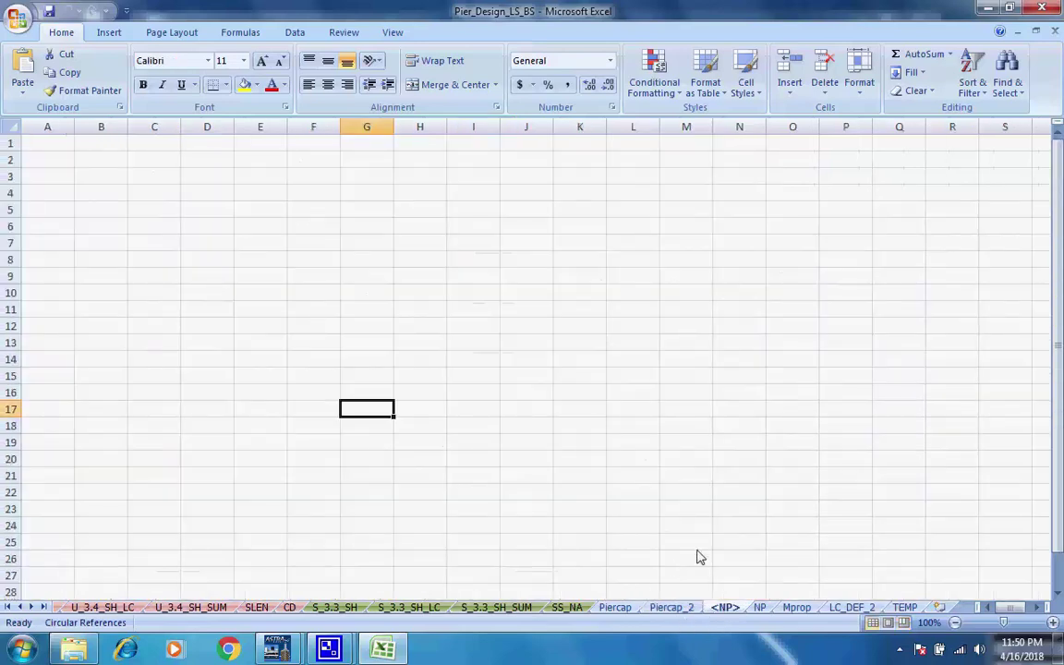
click(760, 608)
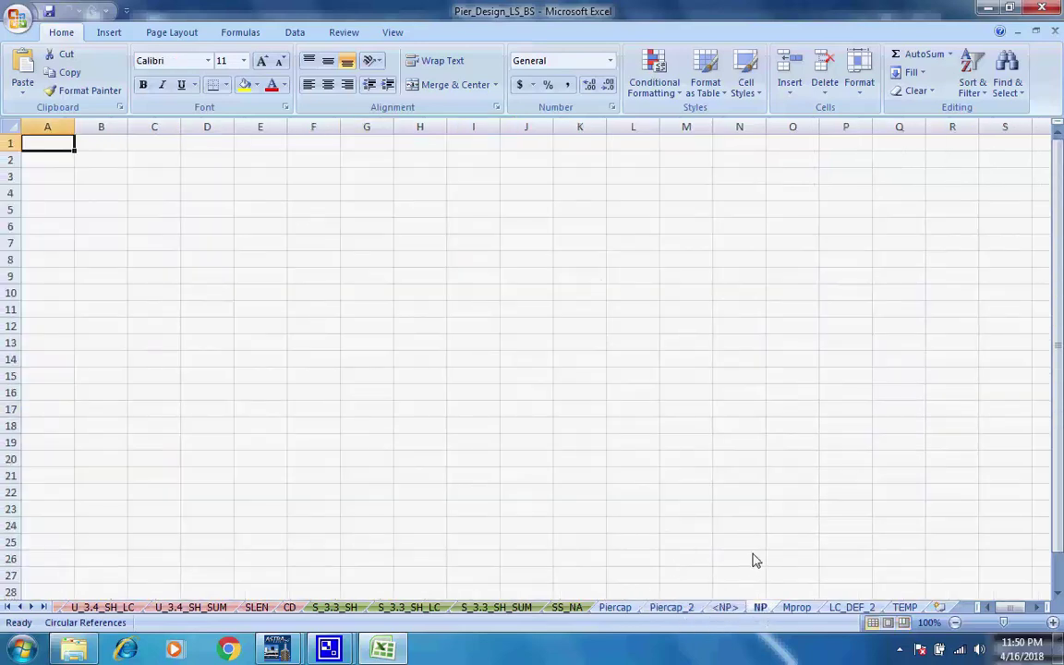
click(796, 607)
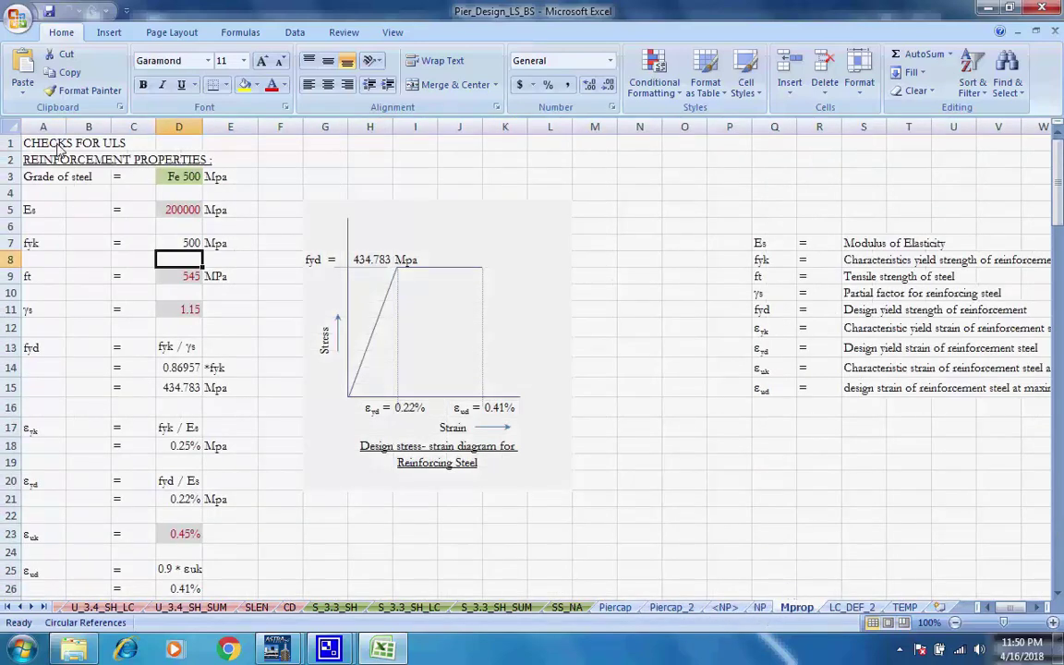
click(848, 608)
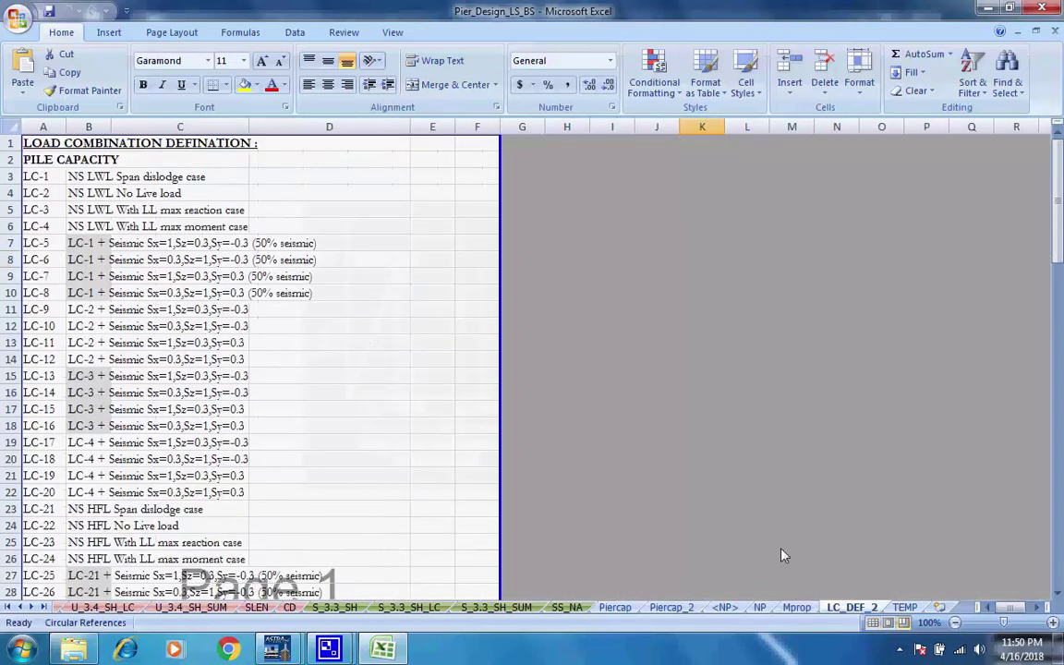
key(ctrl+Page_Down)
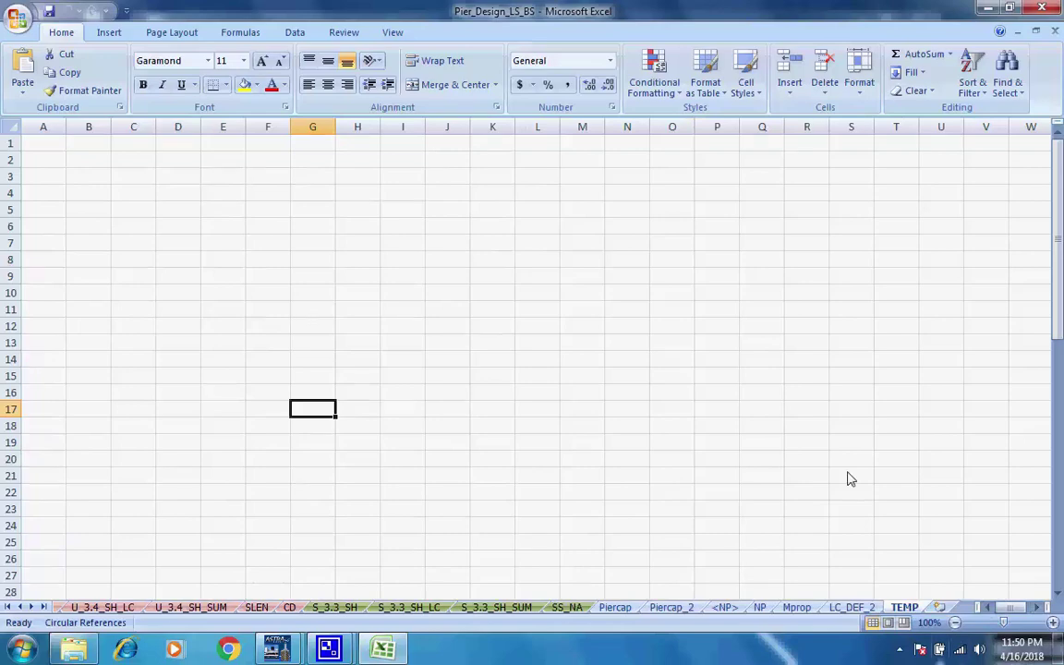
click(1043, 9)
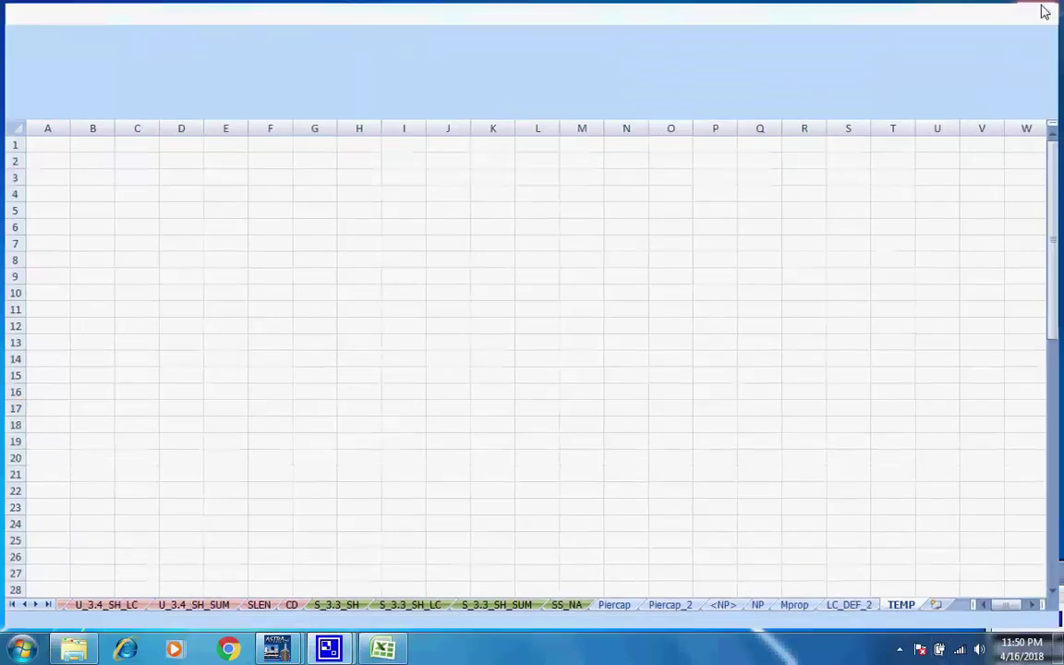